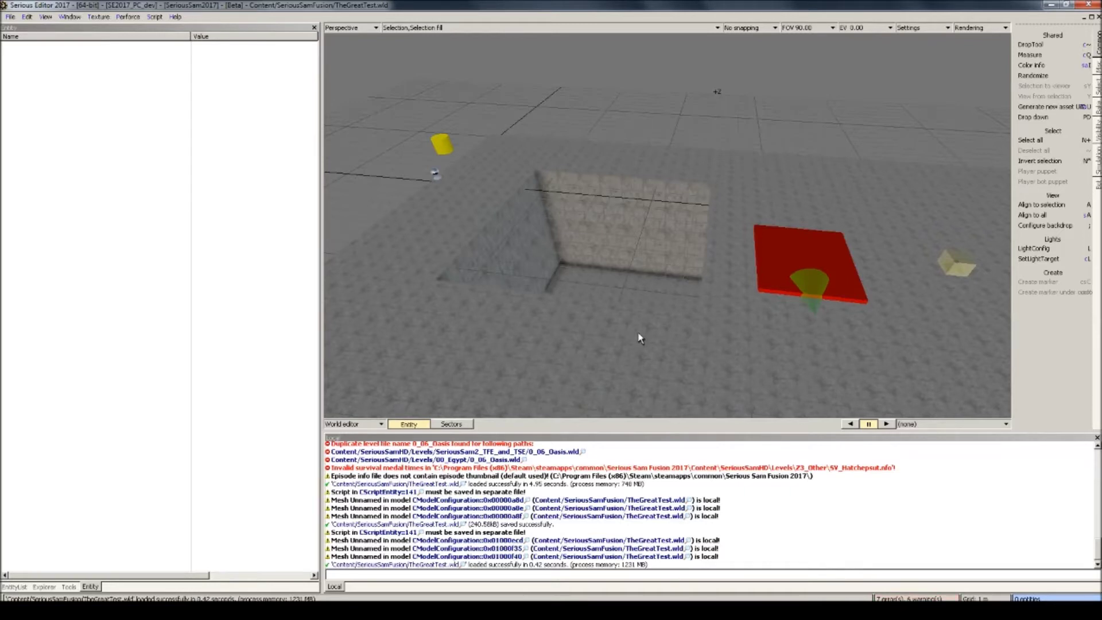
Step: Place a simple model with a local mesh over the pit and open its mesh for editing
left_click(626, 198)
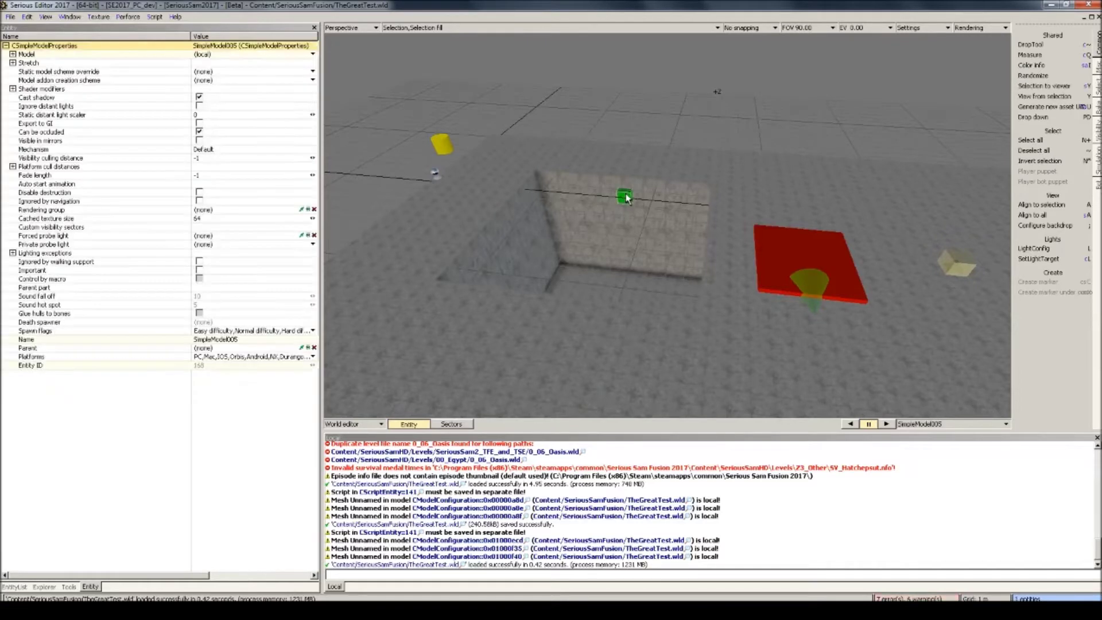
middle_click_drag(625, 198, 551, 221)
double_click(845, 210)
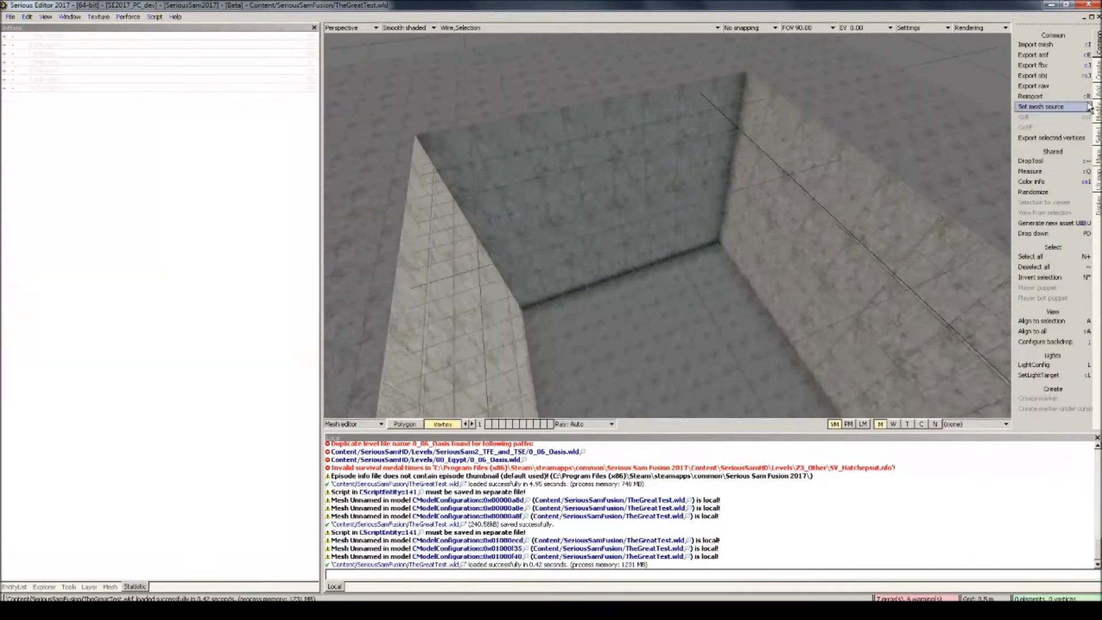
Step: Draw a flat box primitive about 12 by 9.2 m with zero height across the pit opening
left_click(1099, 70)
middle_click_drag(668, 225, 729, 219)
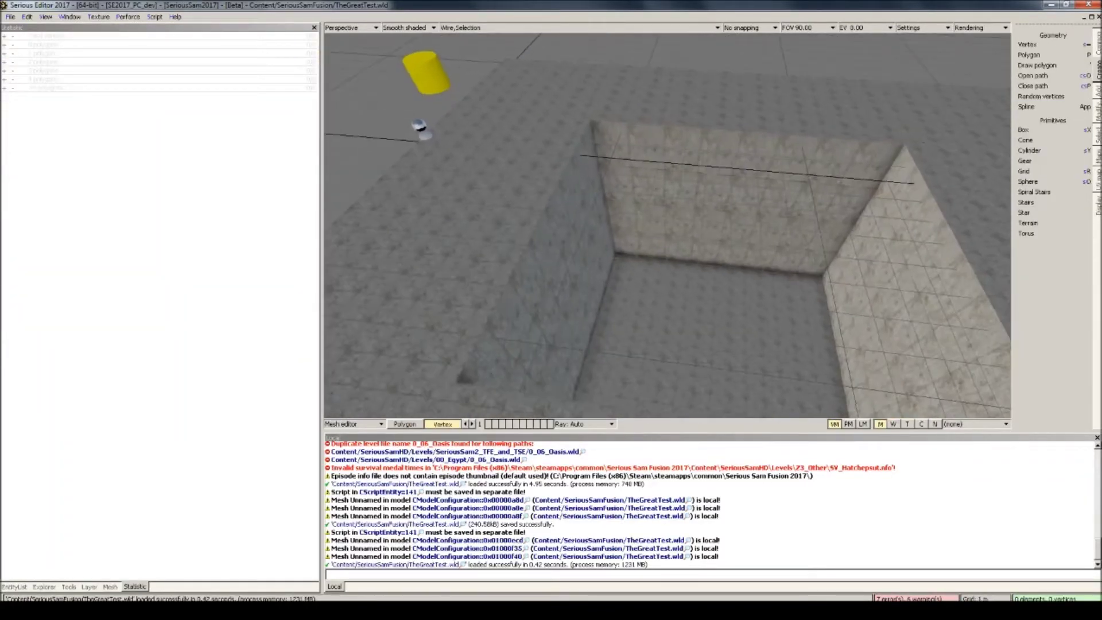
left_click(1067, 131)
right_click_drag(624, 206, 625, 209)
left_click_drag(624, 184, 870, 440)
middle_click_drag(850, 322, 746, 161)
left_click_drag(593, 177, 516, 200)
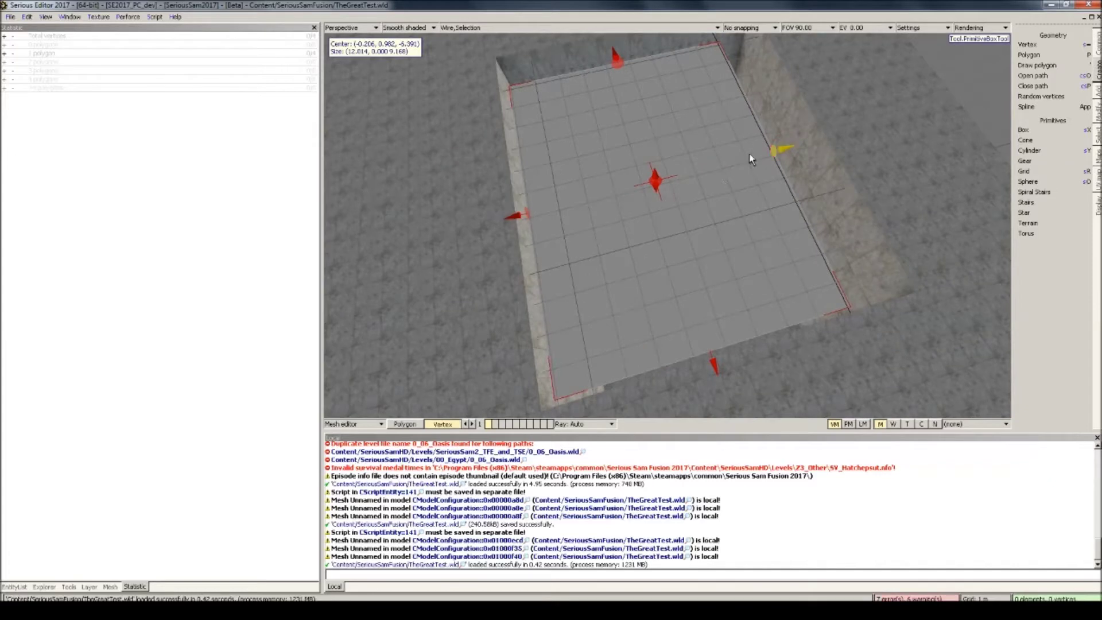
Step: Stretch the flat box's sides to cover the whole pit, about 14.9 by 14.8 m, and create it
left_click_drag(749, 153, 842, 139)
middle_click_drag(842, 139, 767, 151)
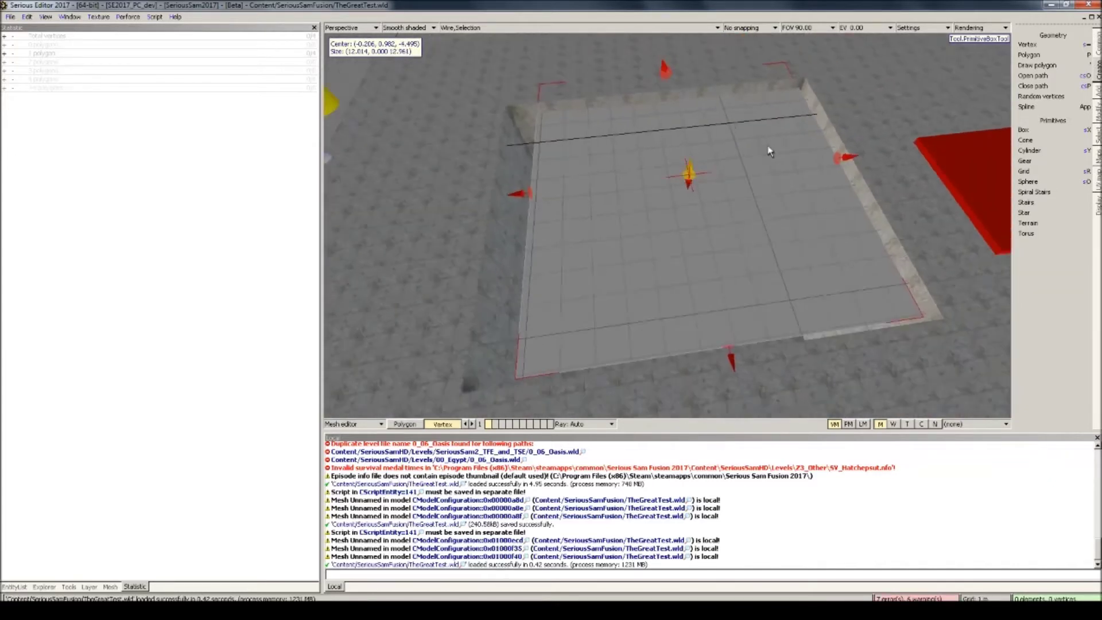
left_click_drag(520, 193, 467, 199)
middle_click_drag(663, 180, 782, 313)
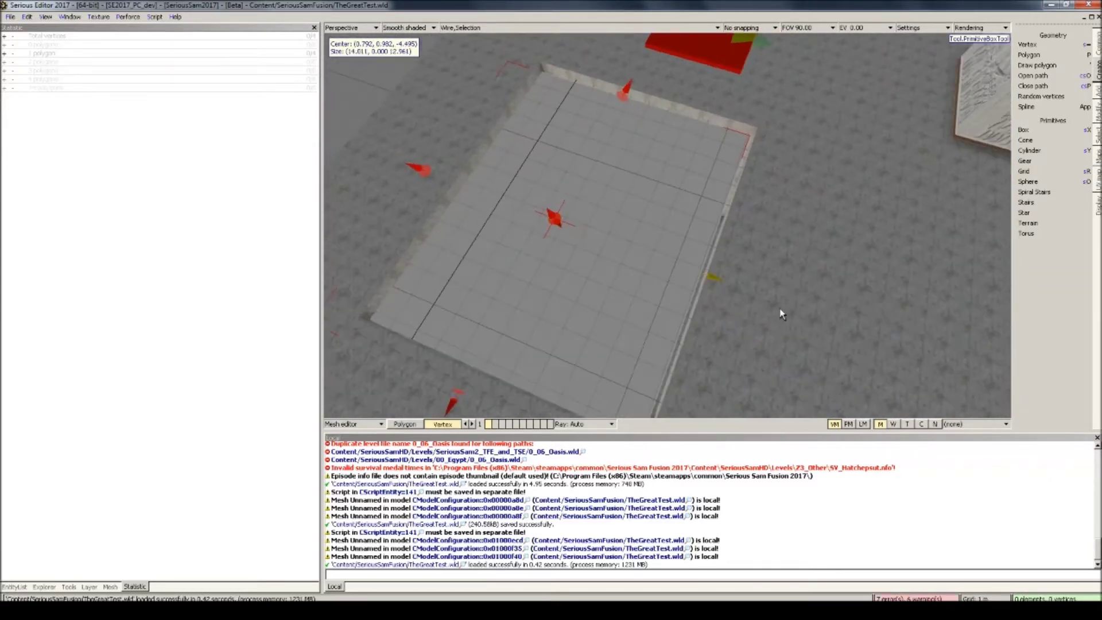
left_click_drag(718, 284, 760, 295)
left_click_drag(638, 106, 652, 91)
middle_click_drag(652, 90, 580, 227)
key("Return")
key("Escape")
key("Return")
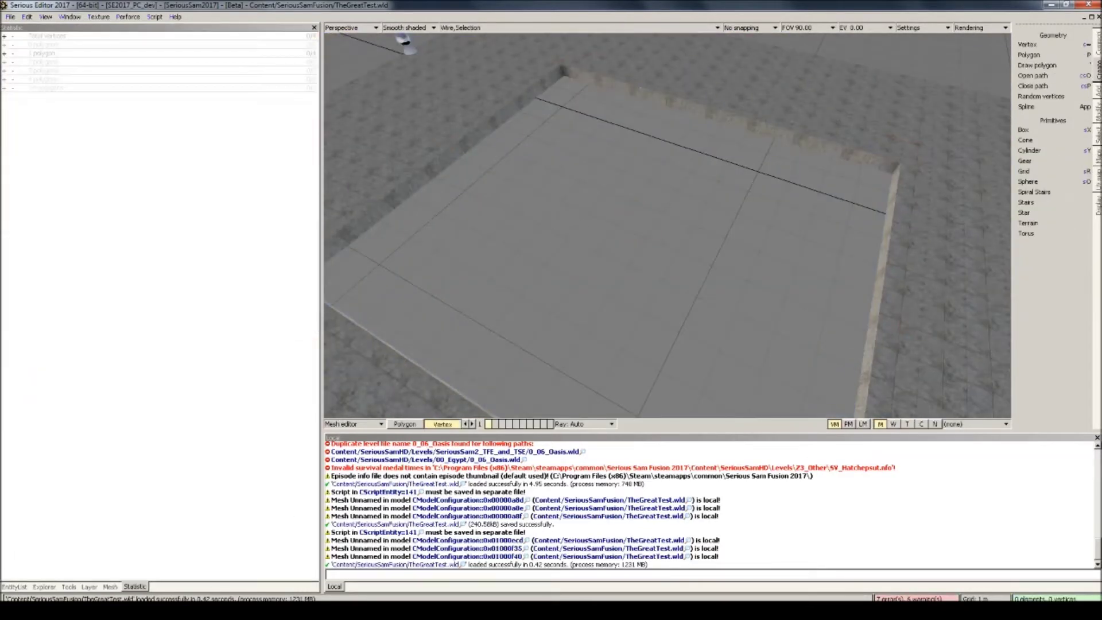
Step: Remove the Standard shader from the configuration of the mesh layer's default polygon map
left_click(91, 587)
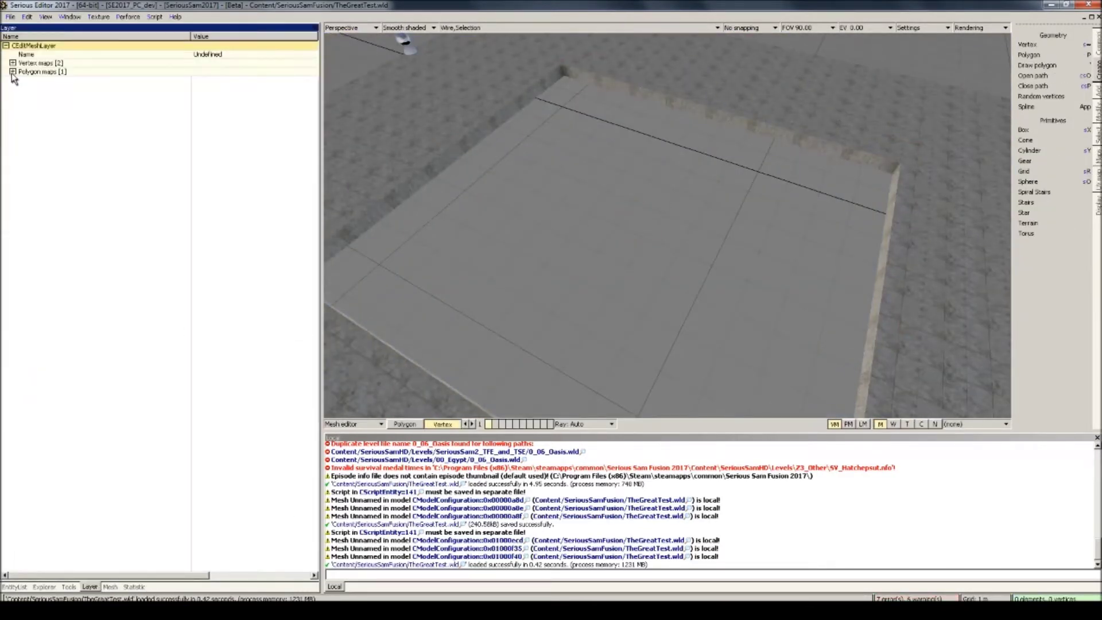
left_click(12, 72)
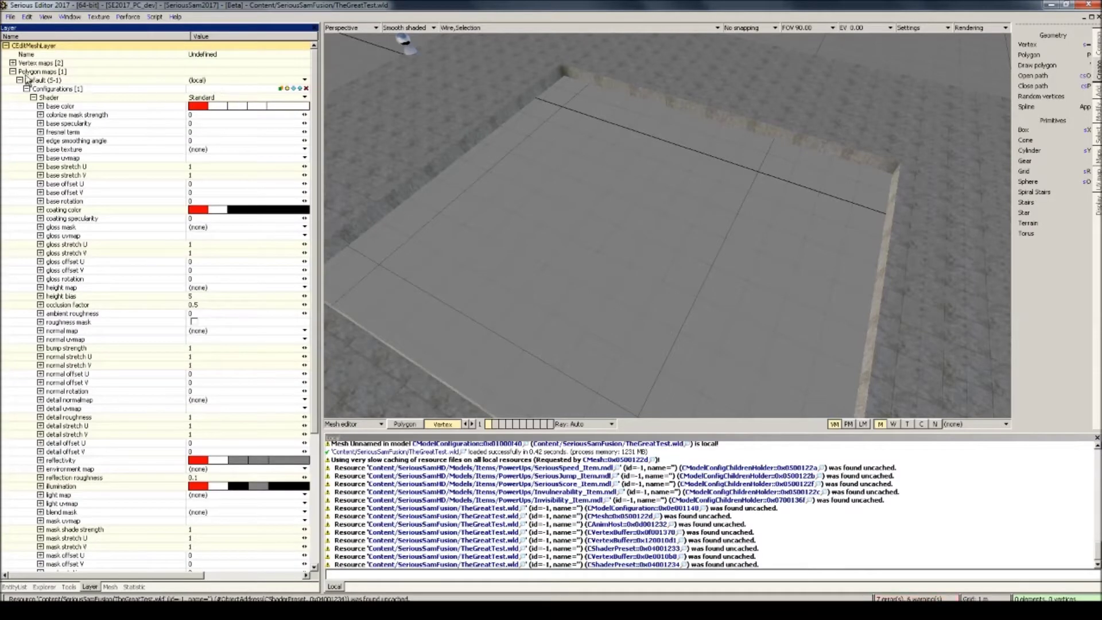
left_click(13, 72)
left_click(13, 72)
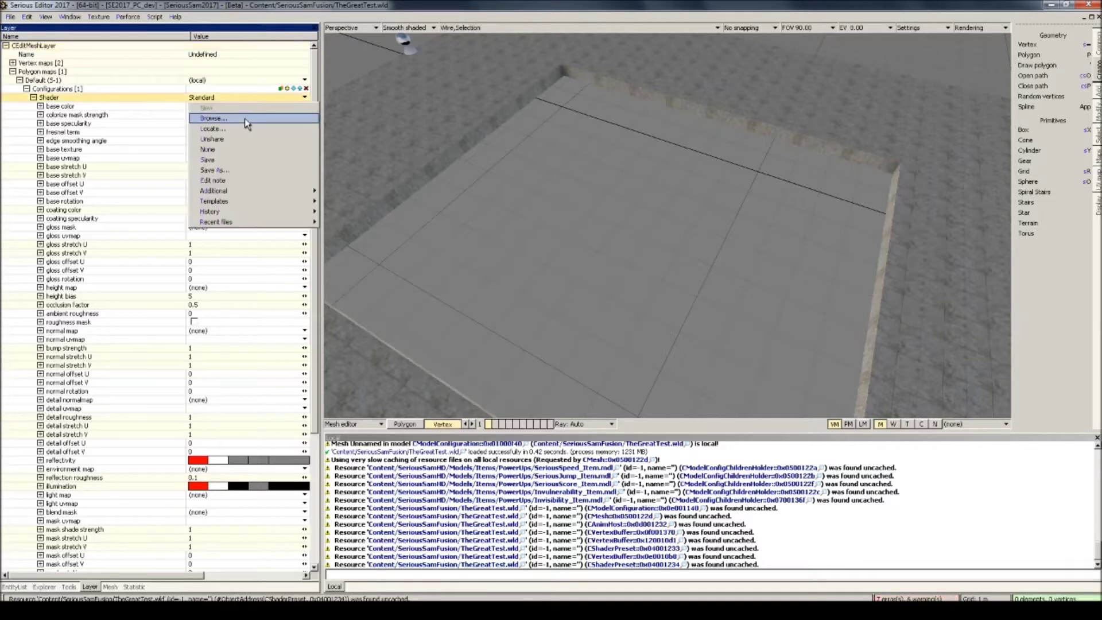
left_click(255, 99)
left_click(234, 150)
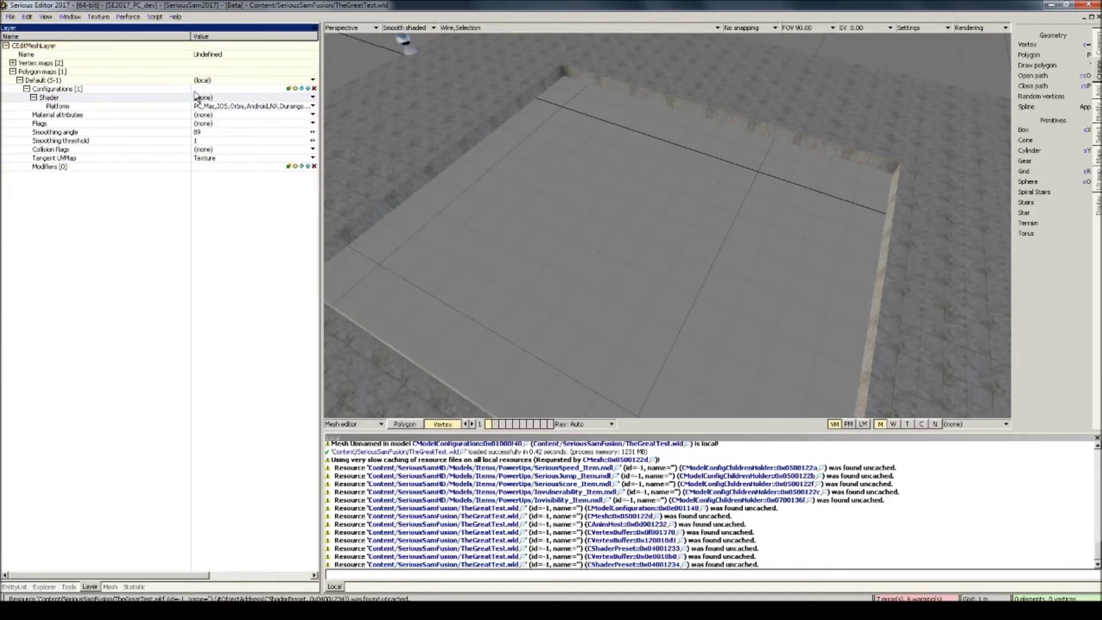
Step: Assign the Ripple shader to the default polygon map's configuration
left_click(214, 99)
left_click(217, 118)
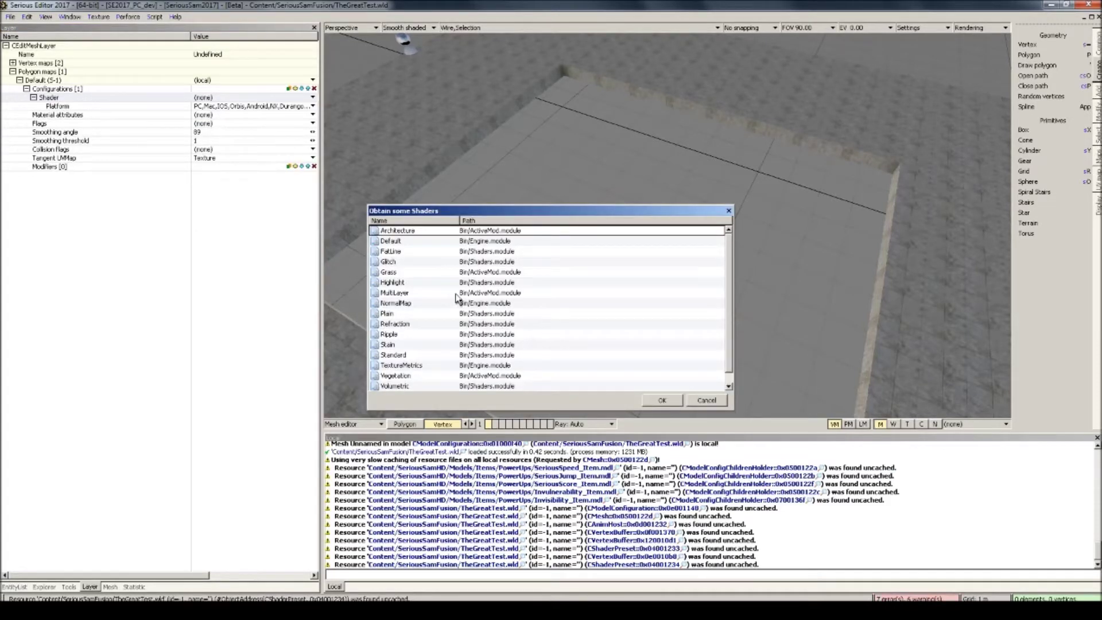
scroll(458, 310, "down", 1)
left_click(410, 326)
double_click(407, 324)
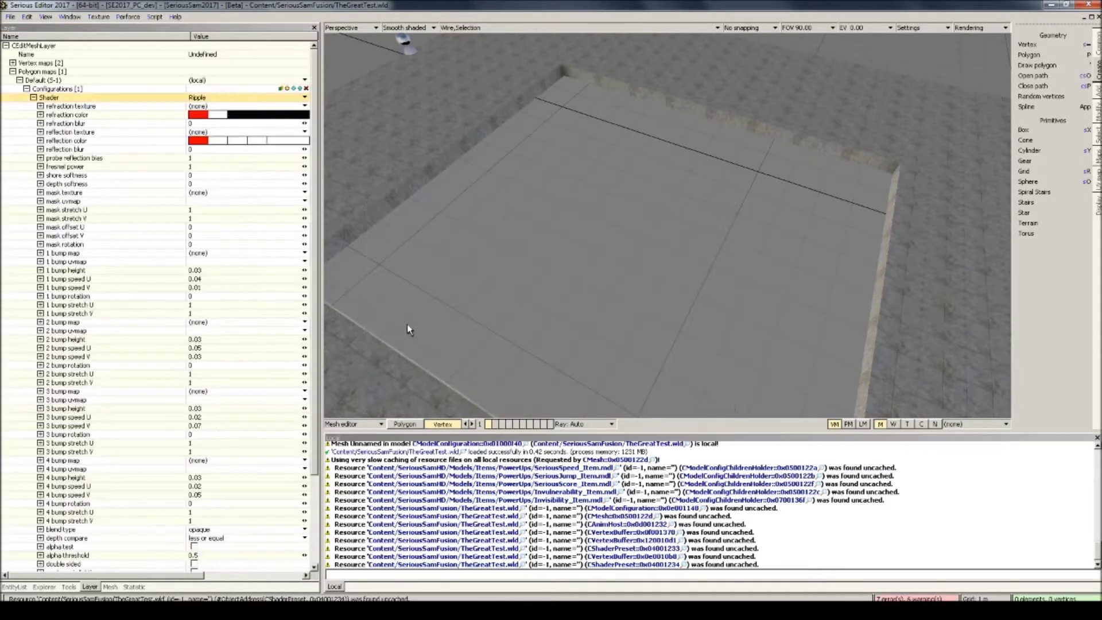
Step: Return from mesh editing to the rendered level view and deselect the water surface
middle_click_drag(667, 226, 665, 207)
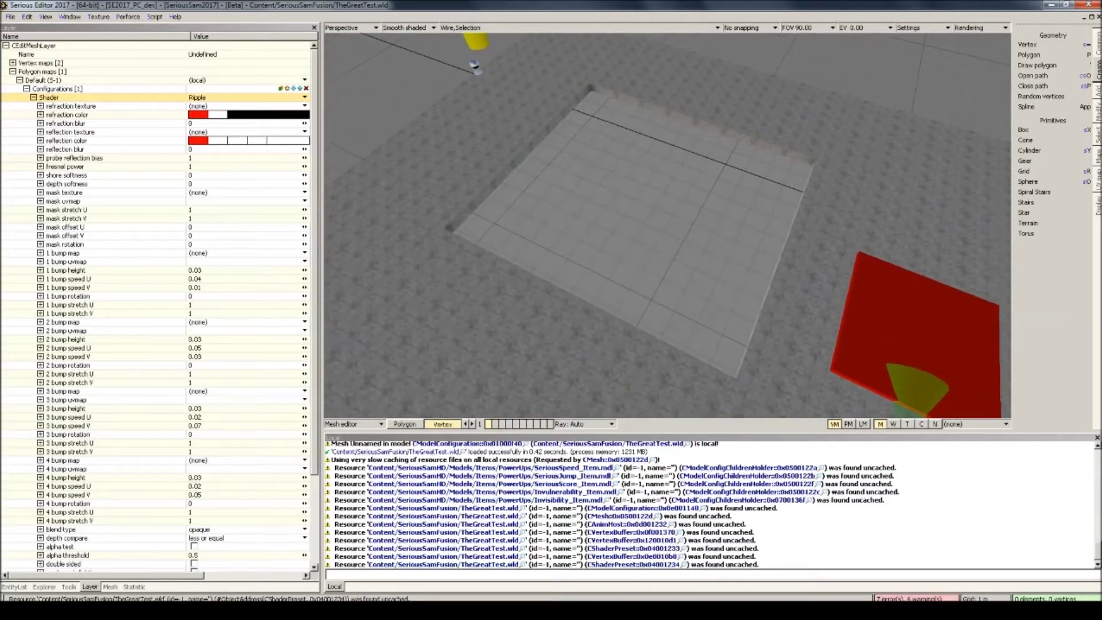
scroll(667, 225, "up", 1)
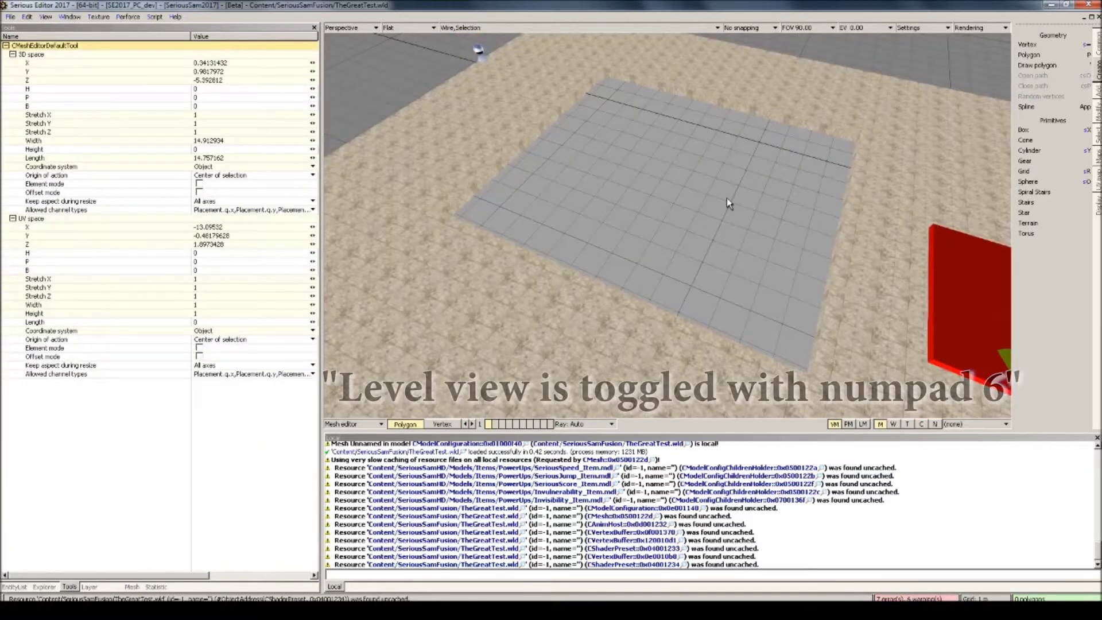
key("KP_6")
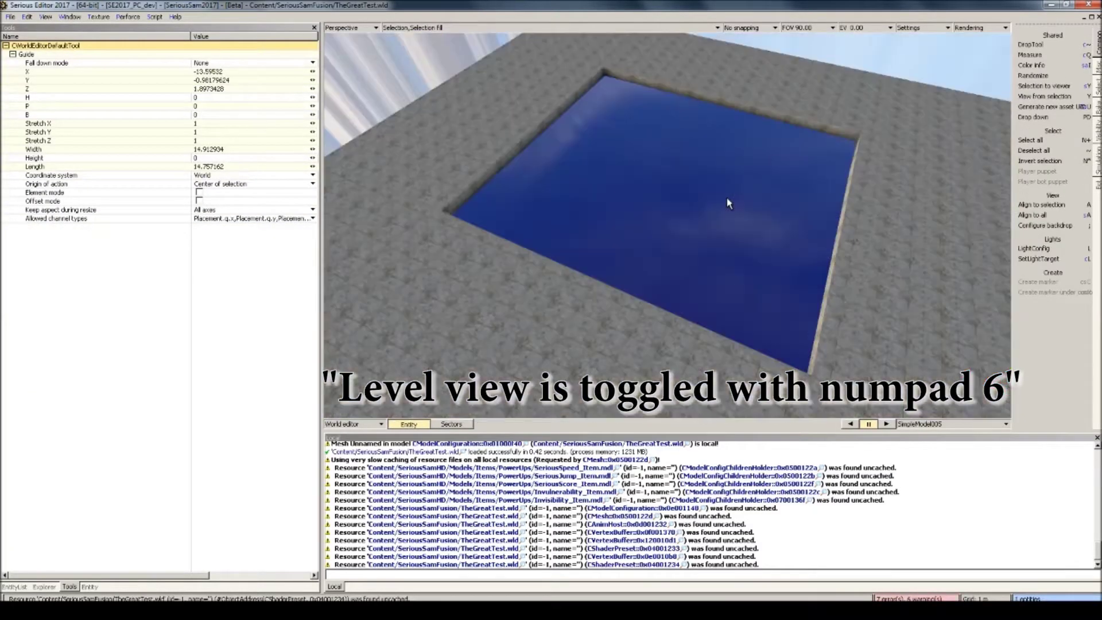
key("grave")
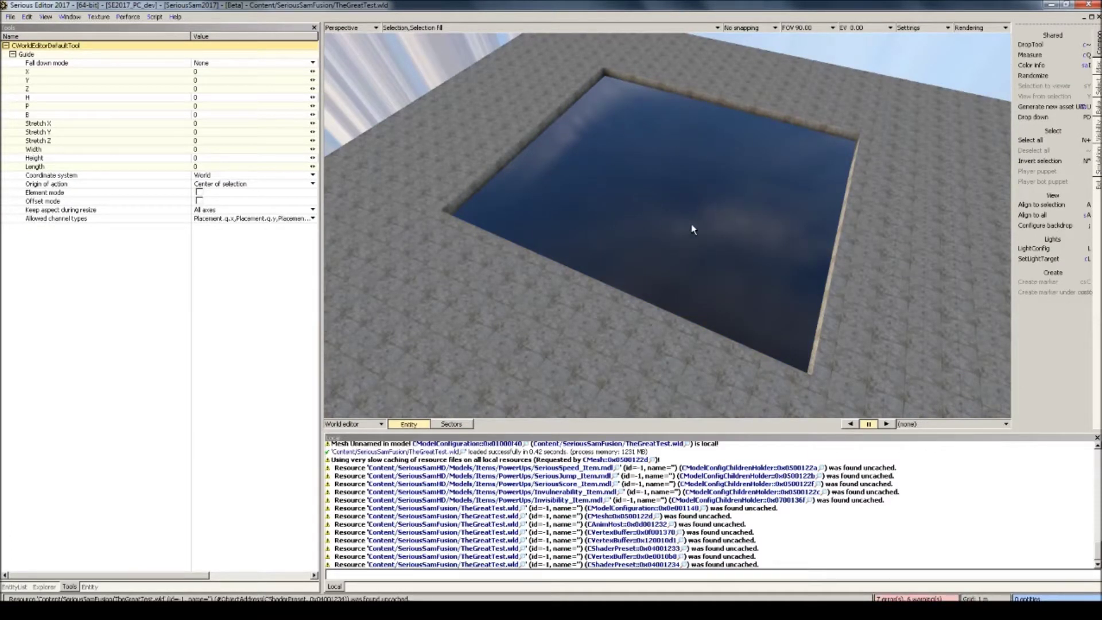
Step: Delete the probe light near the ground's corner, inspect the water's reflections without it, and undo the deletion
key("8")
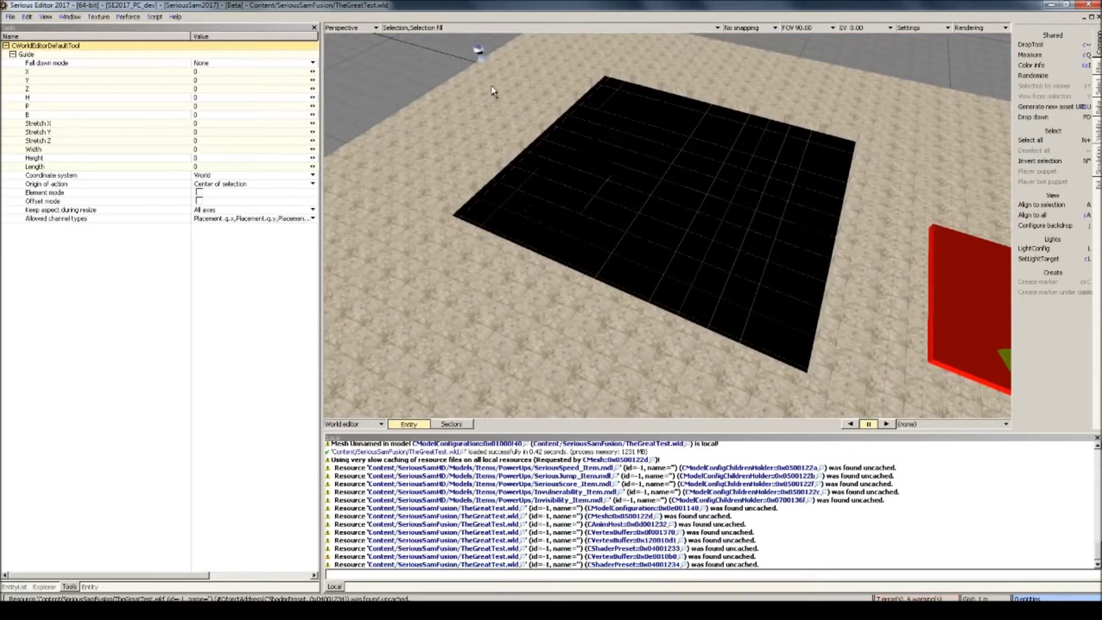
key("0")
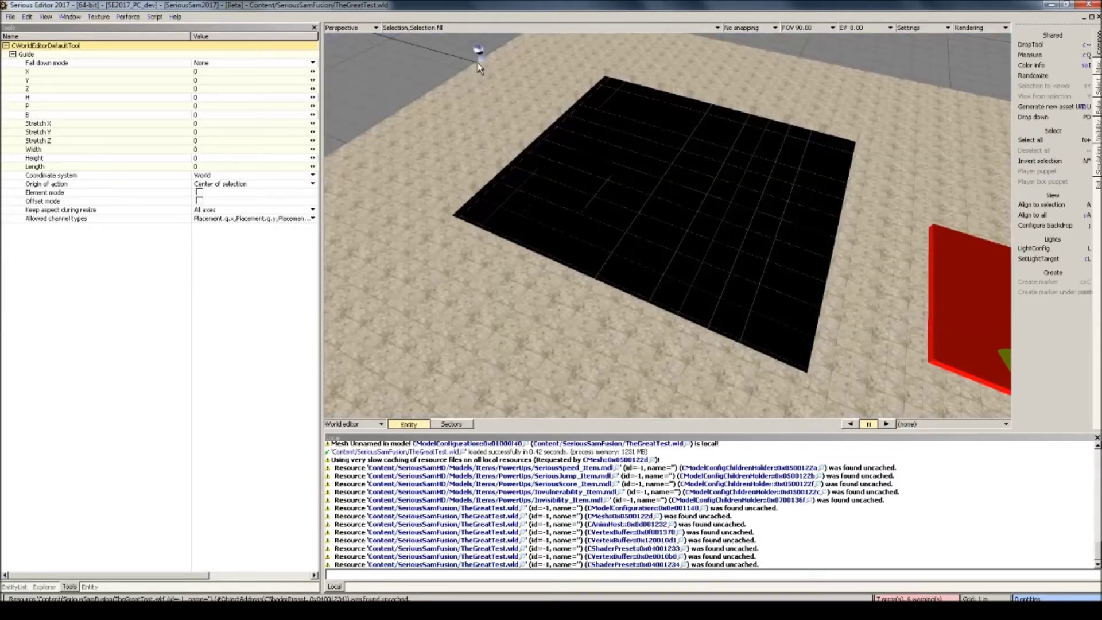
left_click(481, 56)
key("Delete")
key("0")
middle_click_drag(691, 187, 677, 154)
key("ctrl+z")
scroll(668, 225, "down", 2)
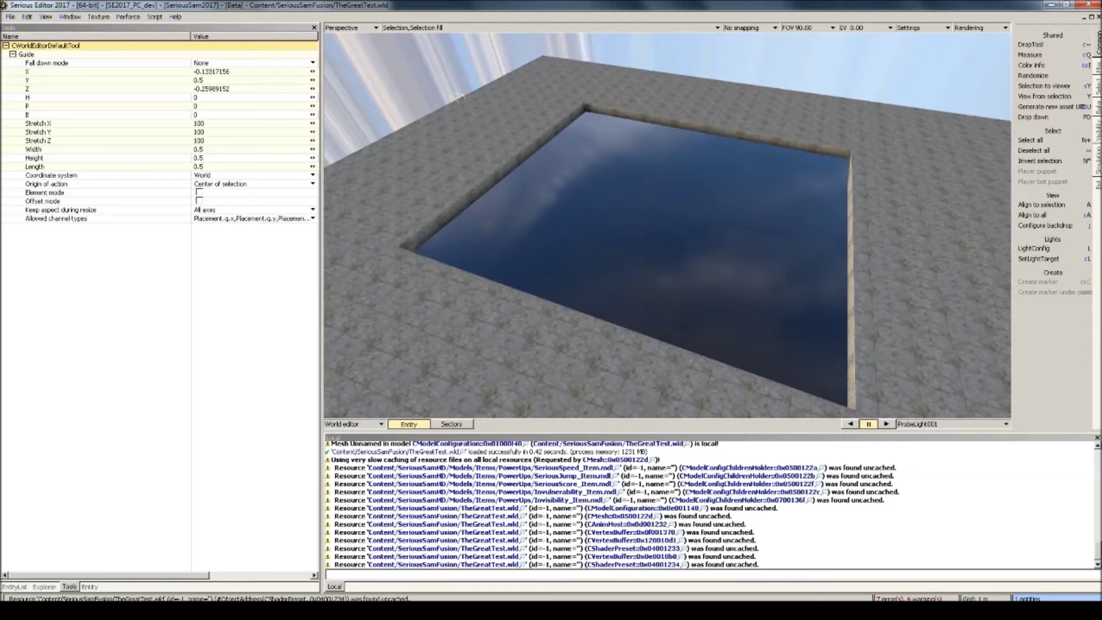
Step: Reopen the water surface's mesh and examine the Ripple shader's refraction, reflection, softness, mask and bump parameters
left_click(533, 258)
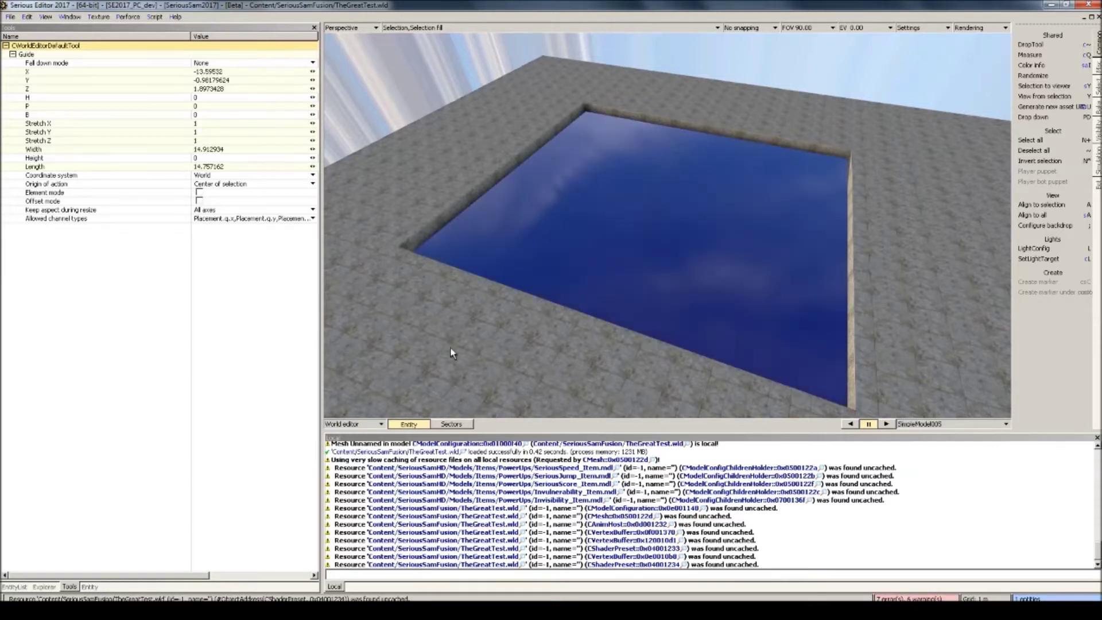
key("F4")
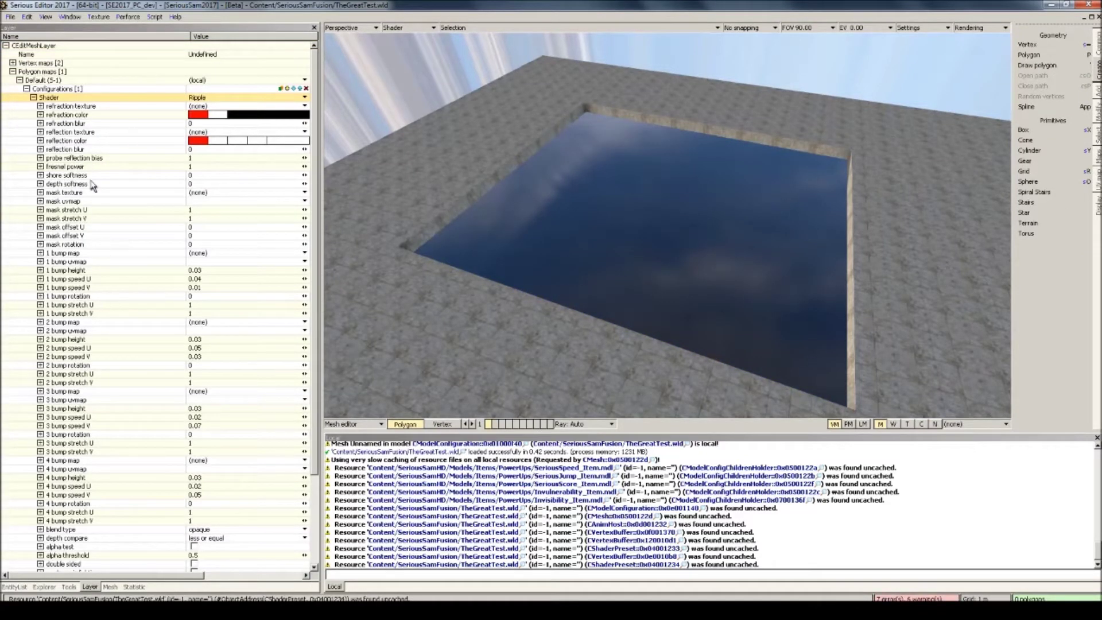
scroll(130, 118, "down", 2)
scroll(107, 135, "up", 2)
scroll(211, 123, "down", 3)
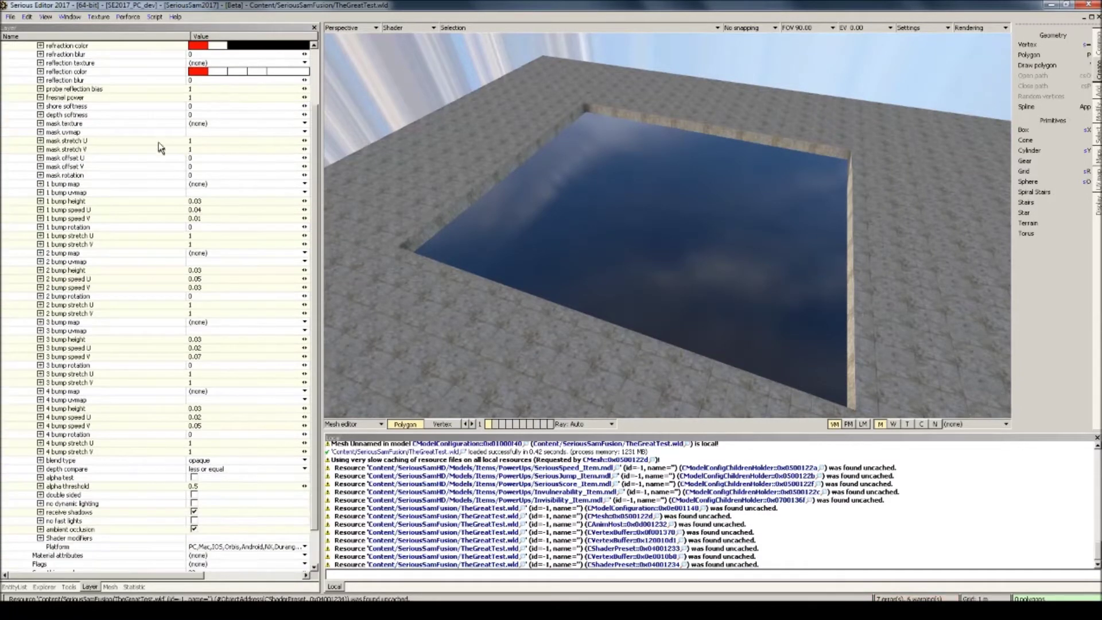
scroll(167, 146, "down", 2)
scroll(114, 208, "up", 5)
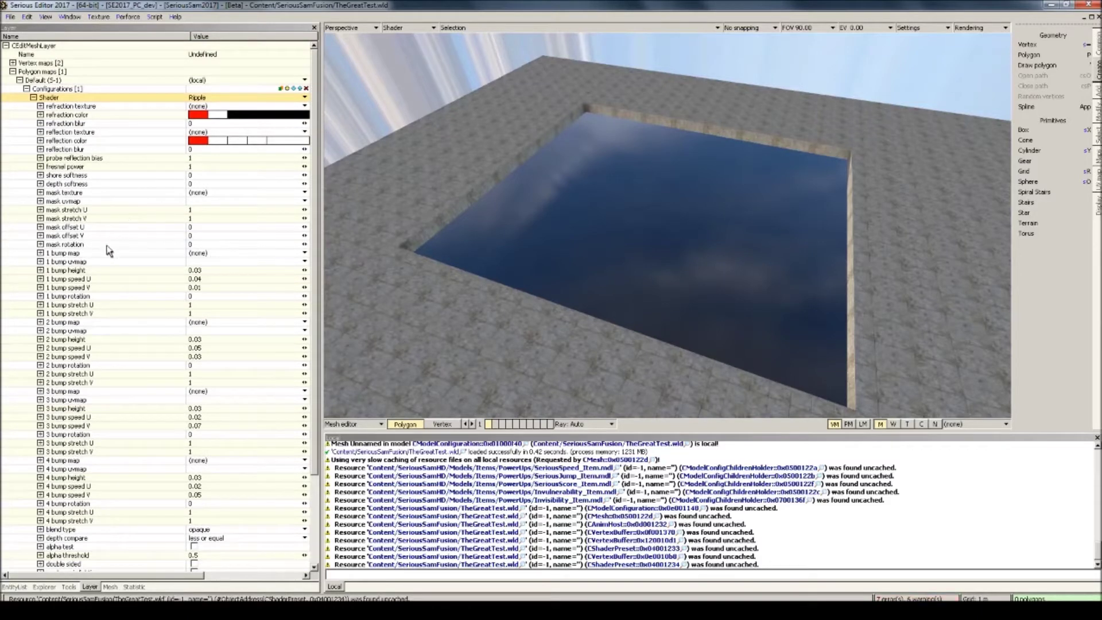
scroll(71, 257, "down", 4)
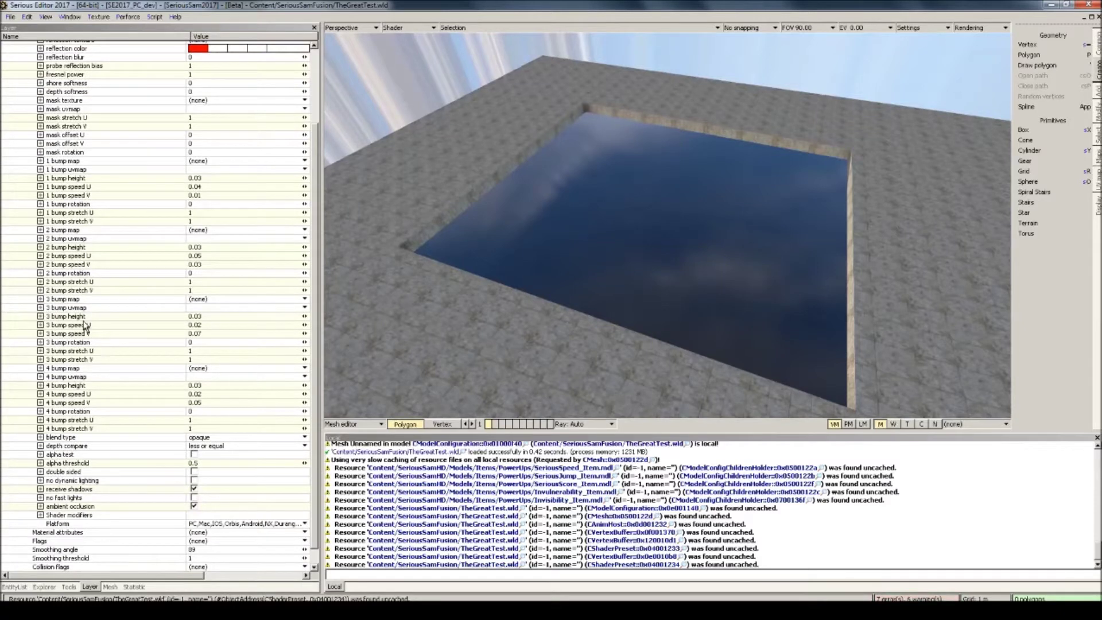
Step: Assign Water_01_NM from SeriousSam3/Textures/Generic/Effects as the first bump map and set its UV map to Texture
scroll(108, 238, "up", 2)
left_click(200, 208)
left_click(266, 229)
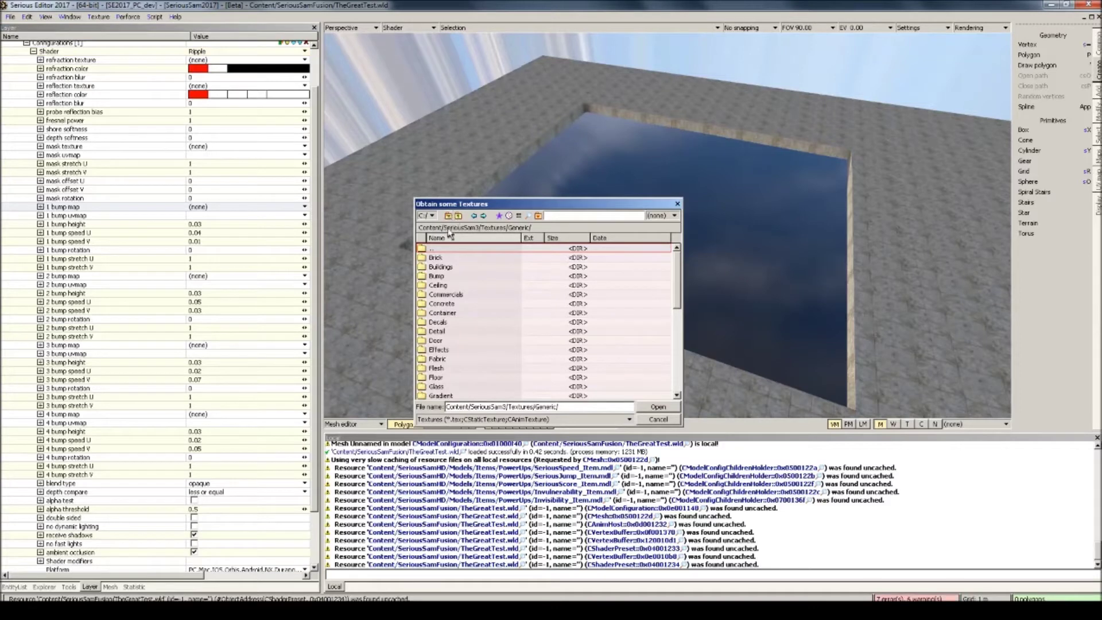
scroll(482, 271, "down", 1)
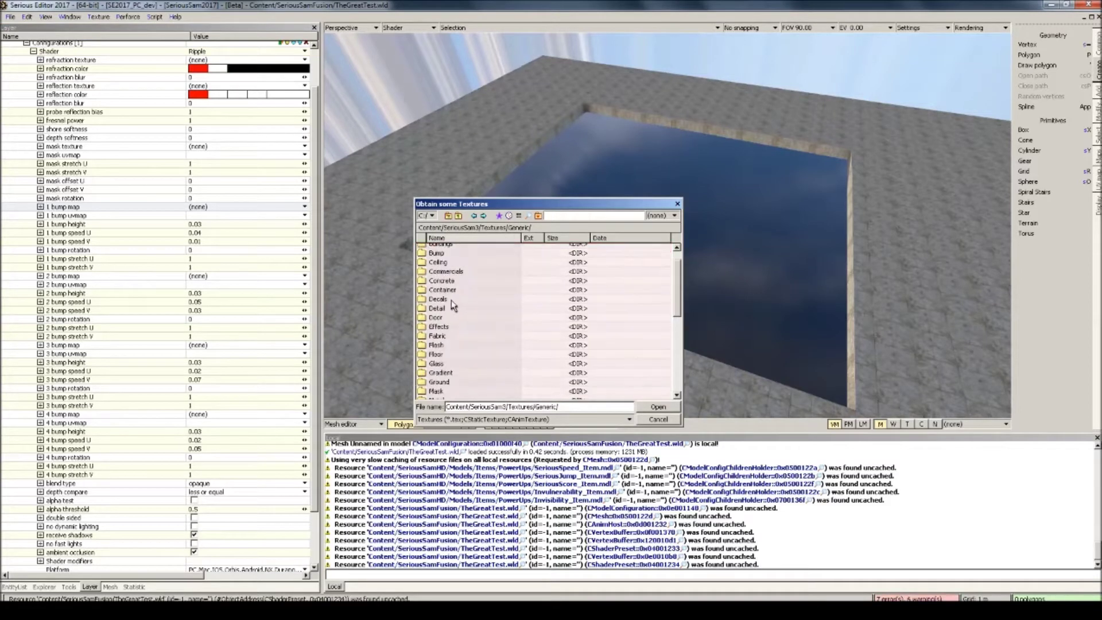
left_click(446, 327)
double_click(446, 327)
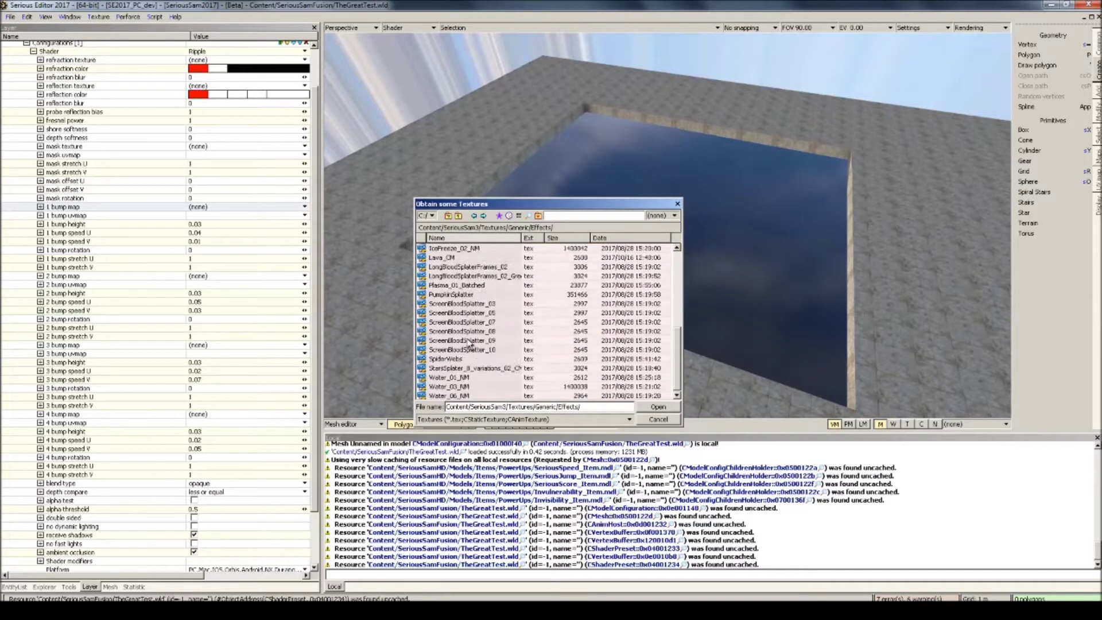
mouse_move(468, 381)
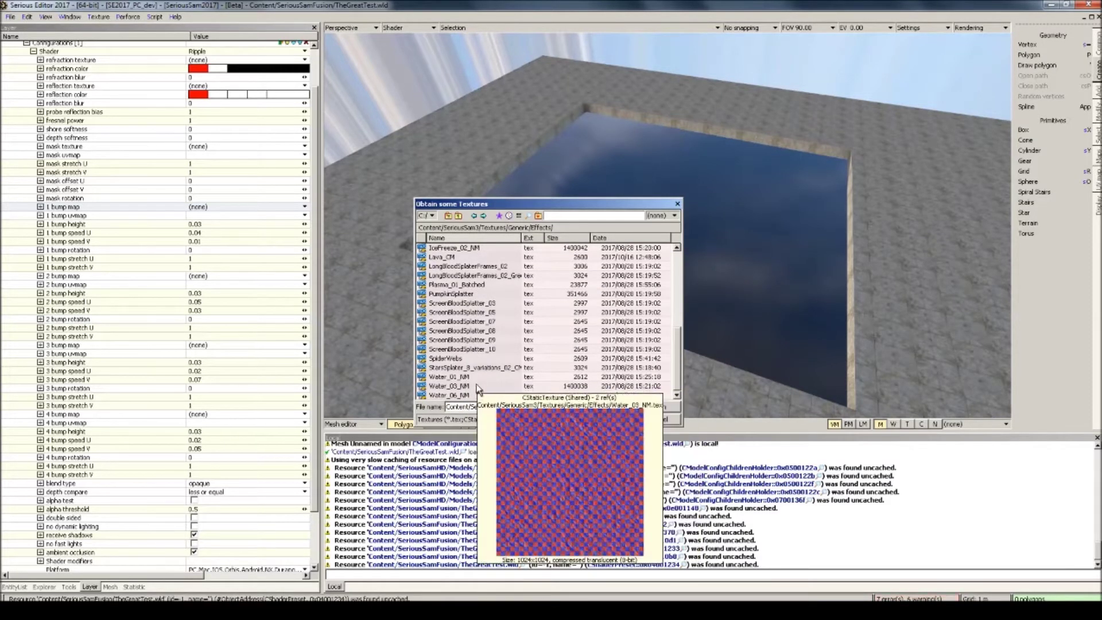
double_click(476, 378)
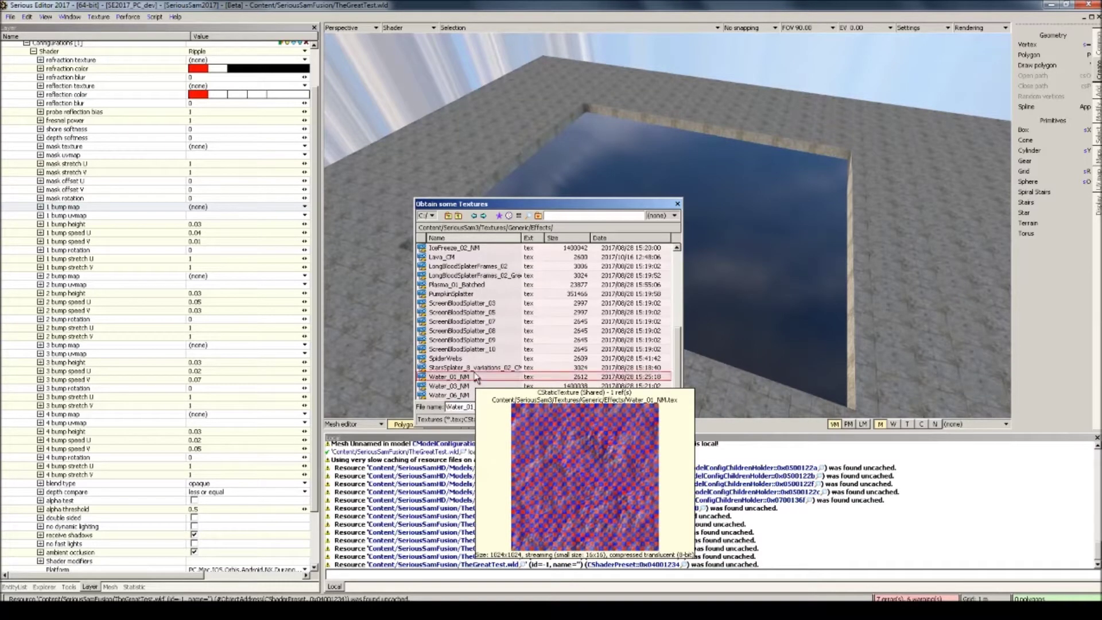
left_click(302, 216)
left_click(269, 226)
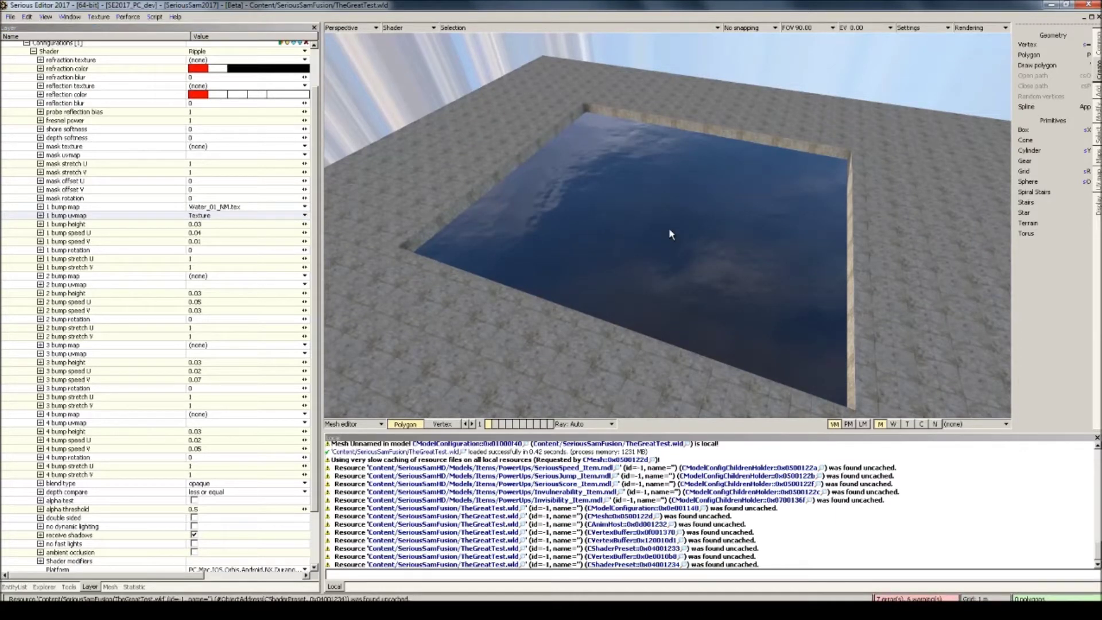
Step: Return to the level with the simulation running, deselect the model and examine the animated ripples on the water
key("Escape")
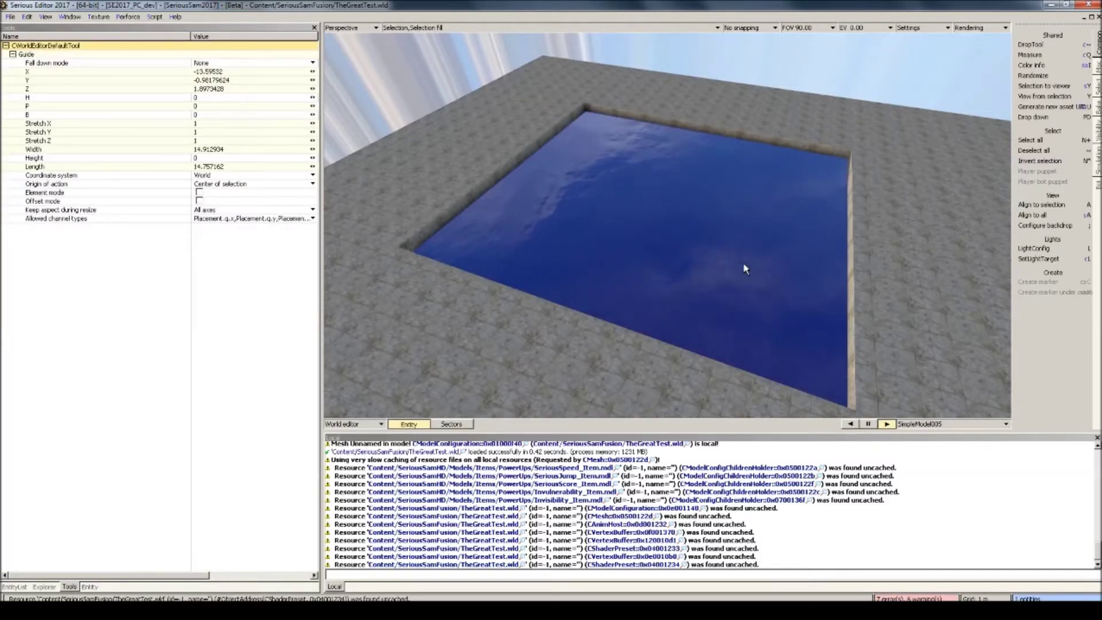
middle_click_drag(742, 261, 470, 267)
key("grave")
middle_click_drag(668, 253, 666, 201)
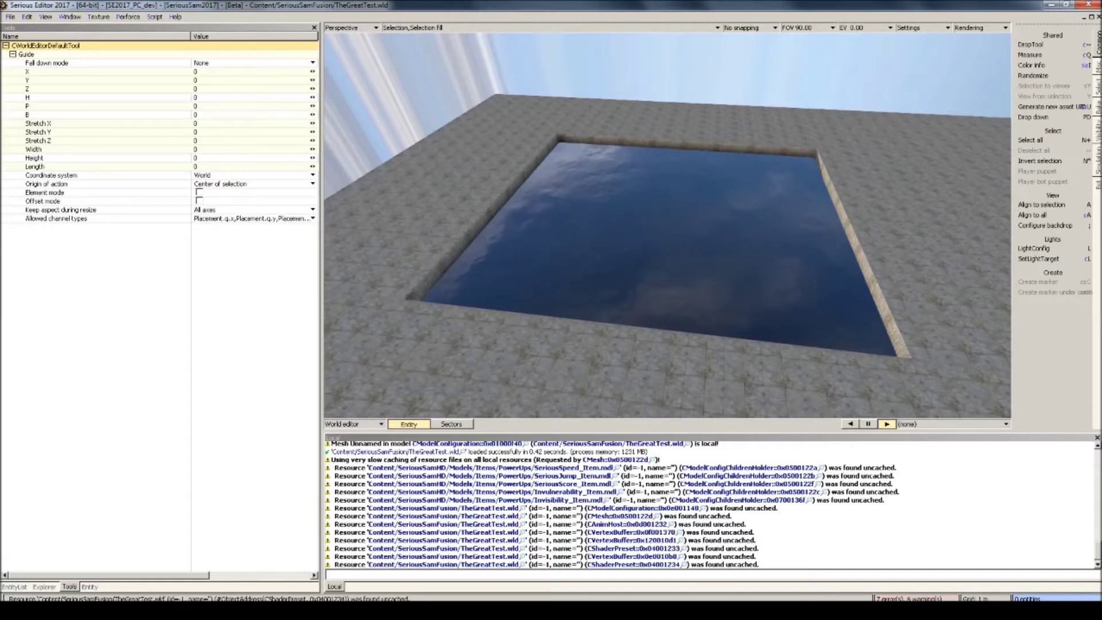
Step: Reopen the water mesh, assign Water_03_NM as the Ripple shader's second bump map and set its UV map to Texture
left_click(743, 265)
double_click(743, 262)
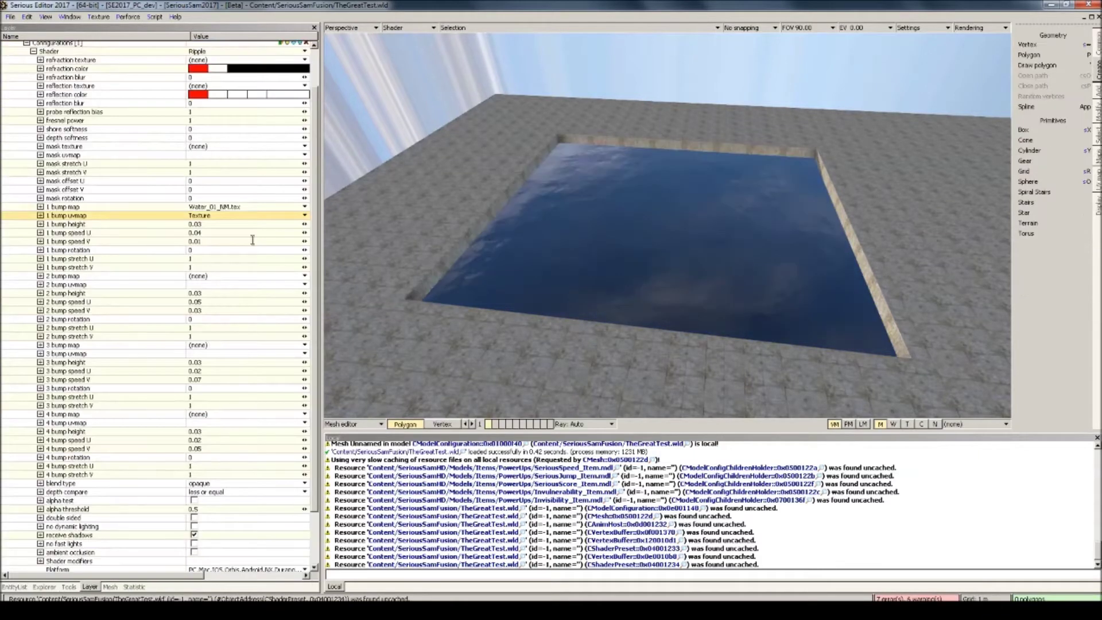
left_click(215, 276)
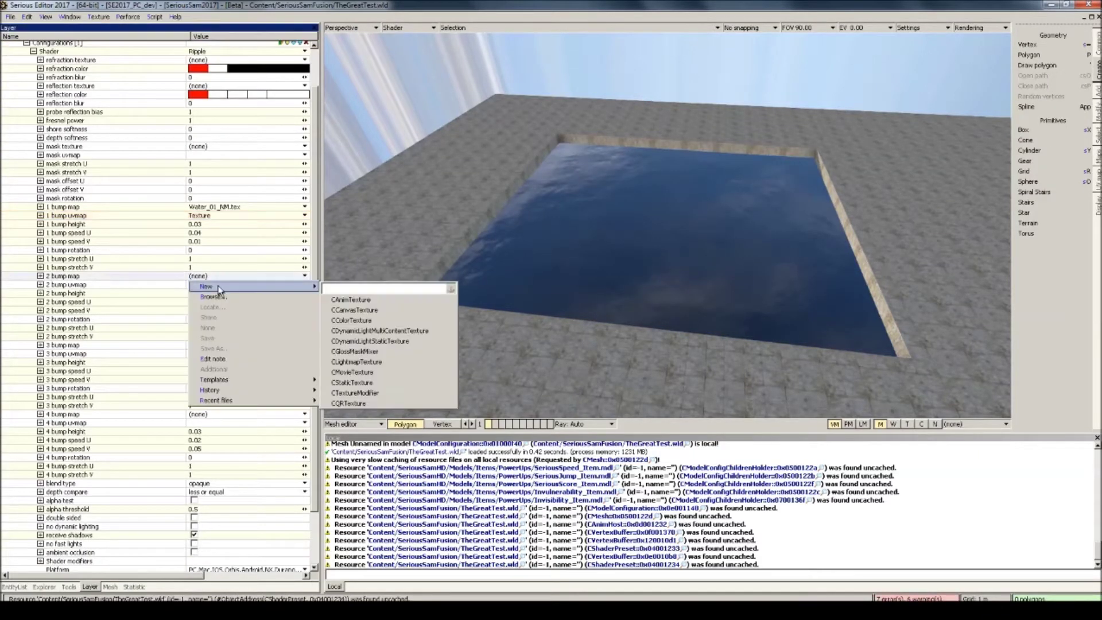
left_click(222, 297)
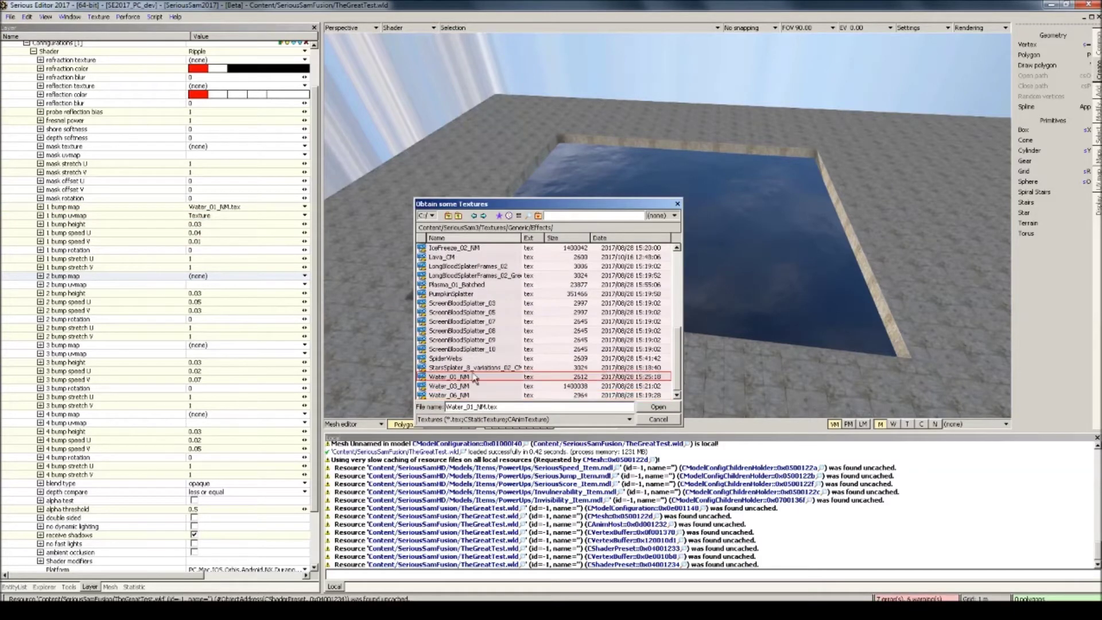
double_click(469, 386)
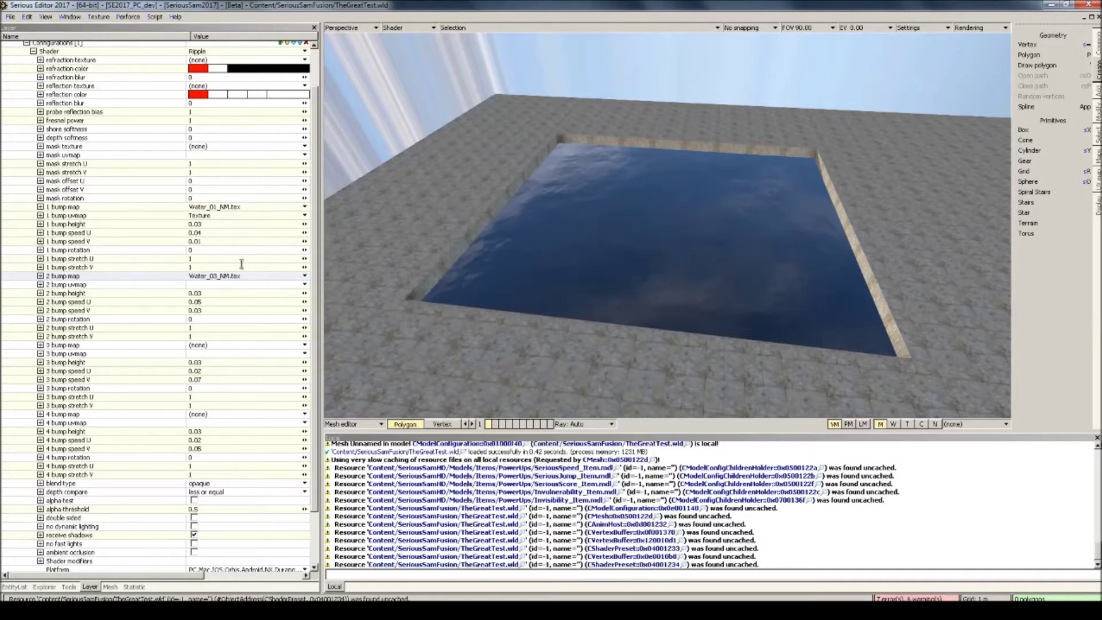
left_click(304, 285)
left_click(290, 296)
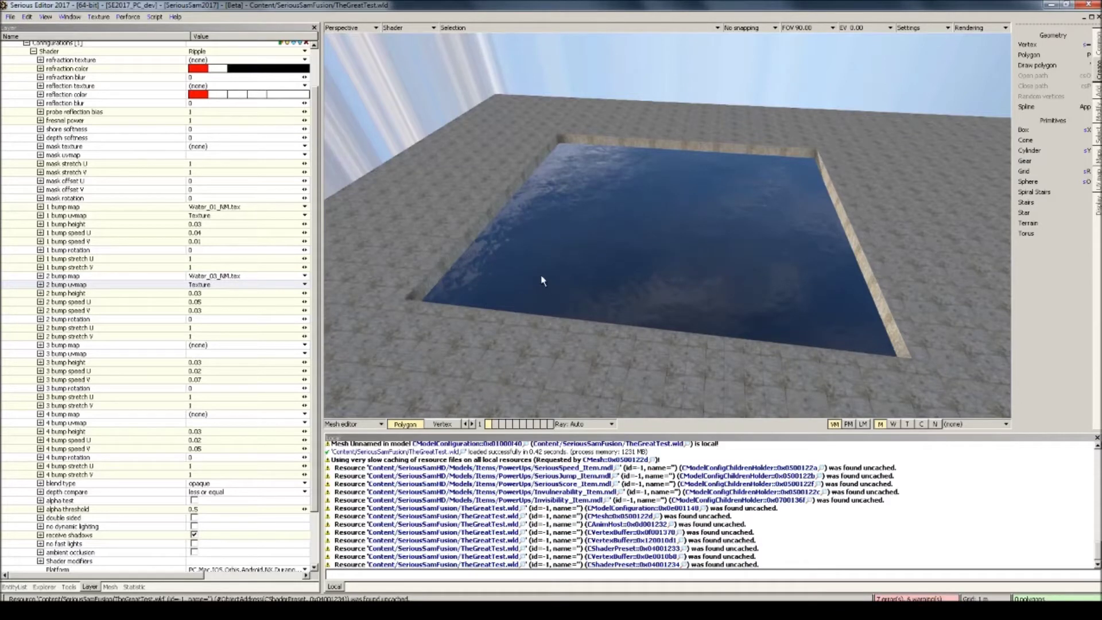
Step: Return to the level, deselect the water and examine the combined ripples of both bump maps from several angles
key("Escape")
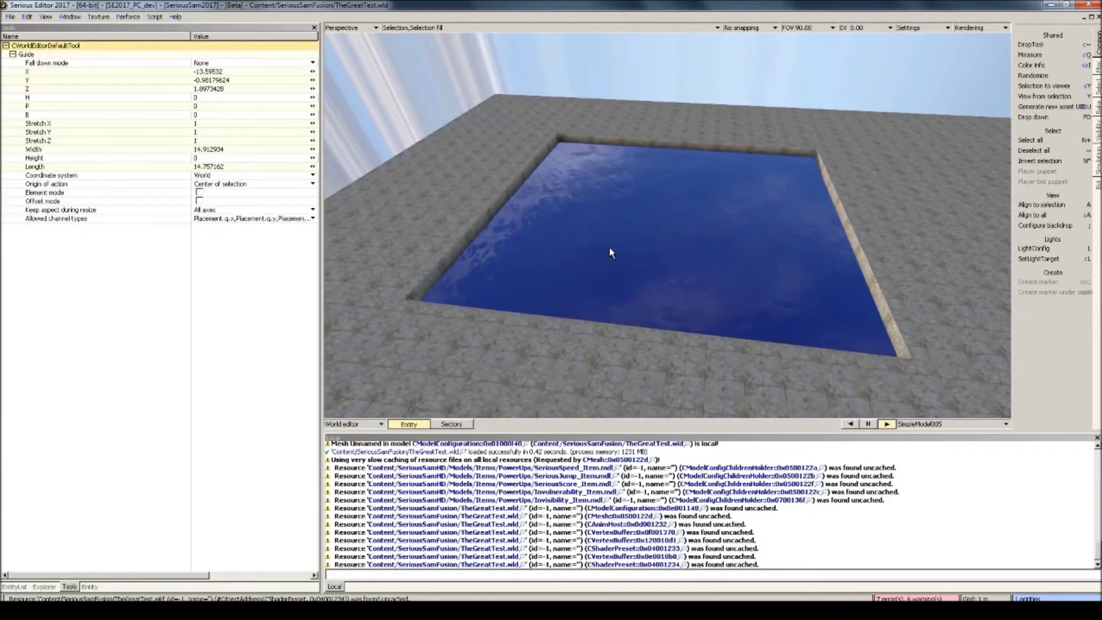
middle_click_drag(608, 247, 669, 287)
key("grave")
middle_click_drag(668, 241, 709, 241)
scroll(667, 226, "down", 4)
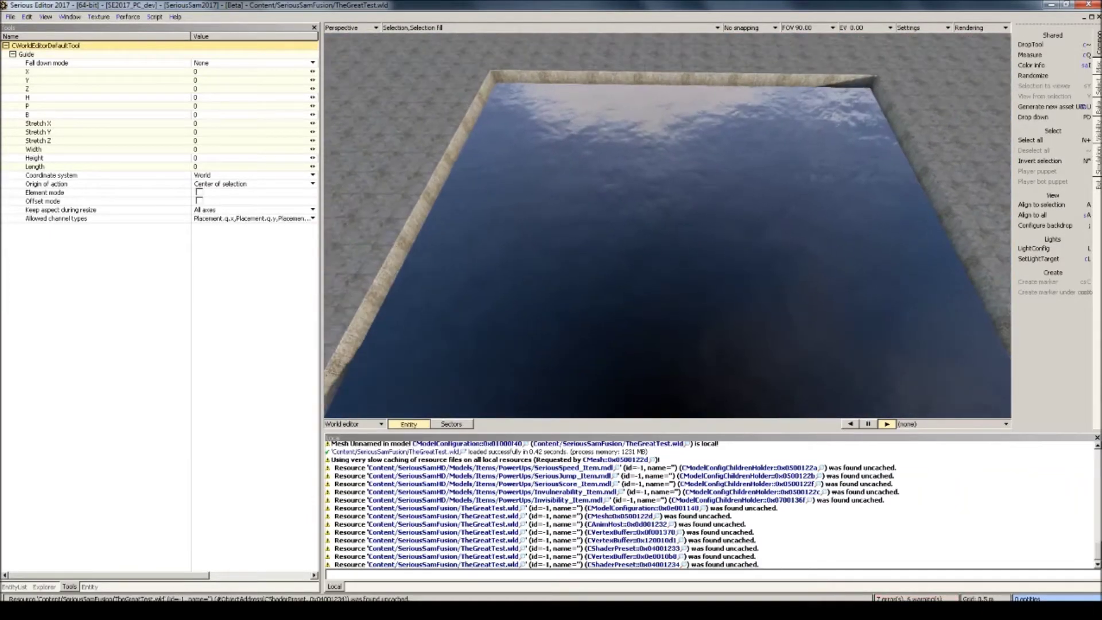
scroll(608, 246, "up", 1)
scroll(608, 246, "down", 2)
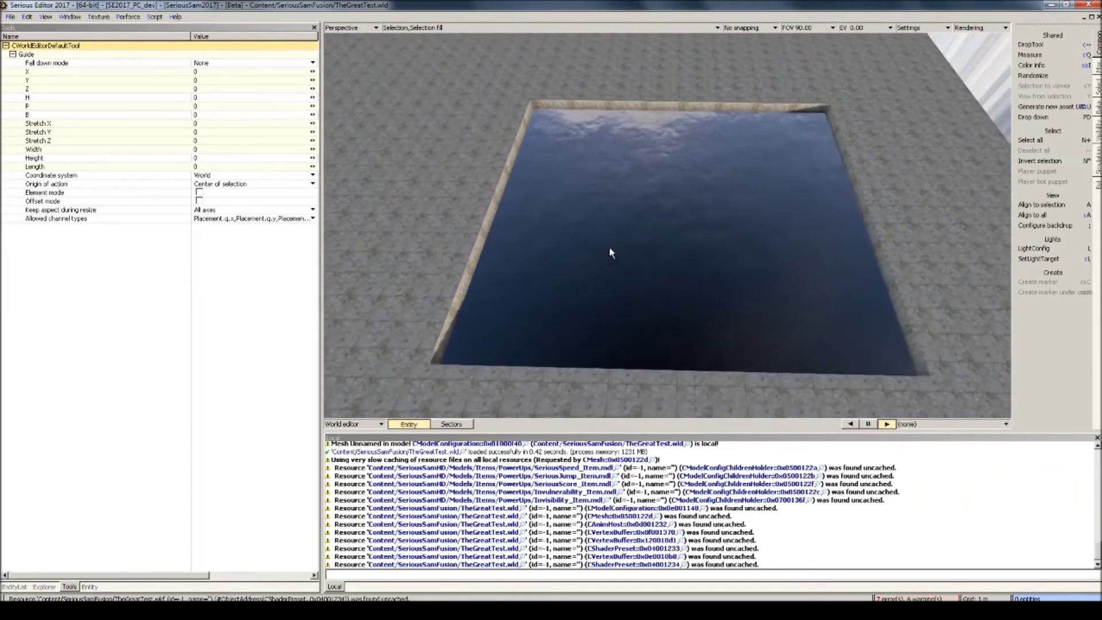
Step: Reopen the water mesh and set the first bump map's speed to 0.08 in U and 0.02 in V
left_click(613, 247)
key("Return")
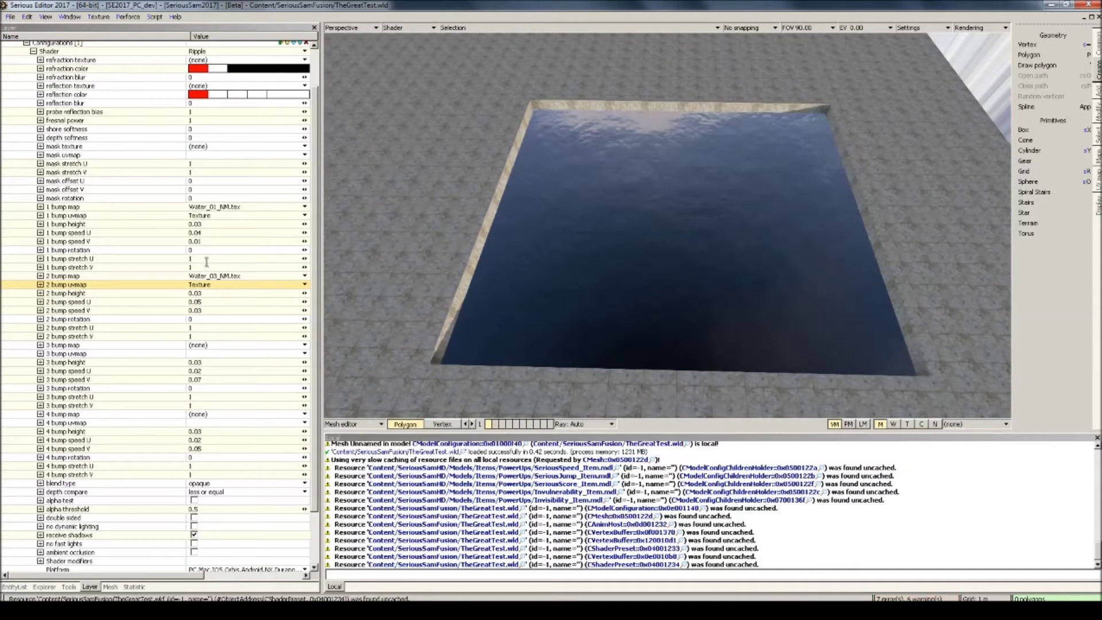
left_click(198, 233)
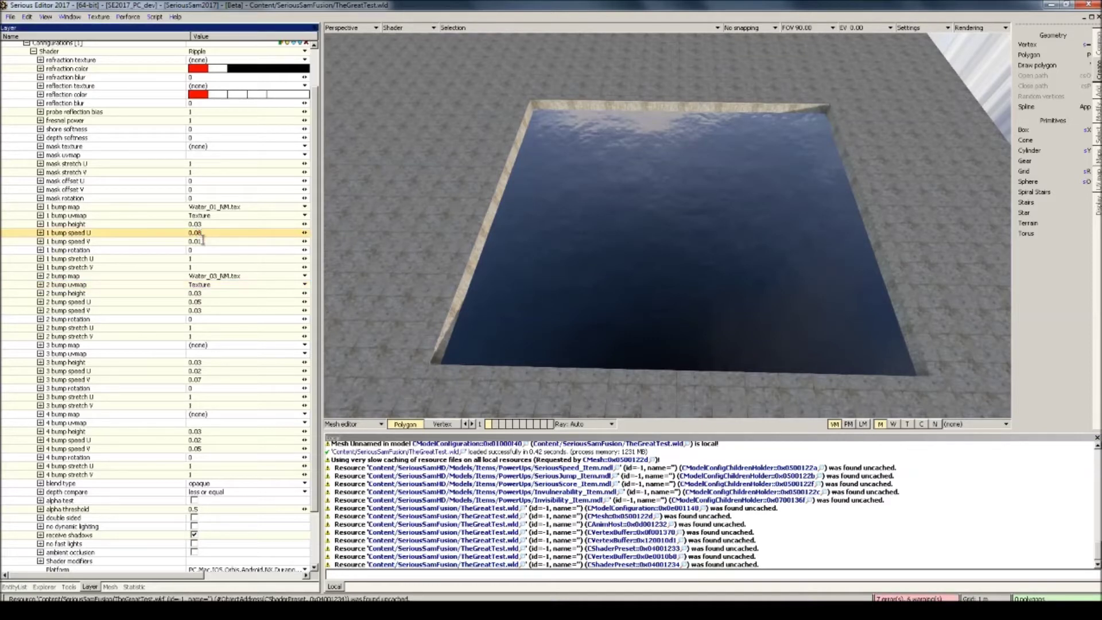
left_click(201, 242)
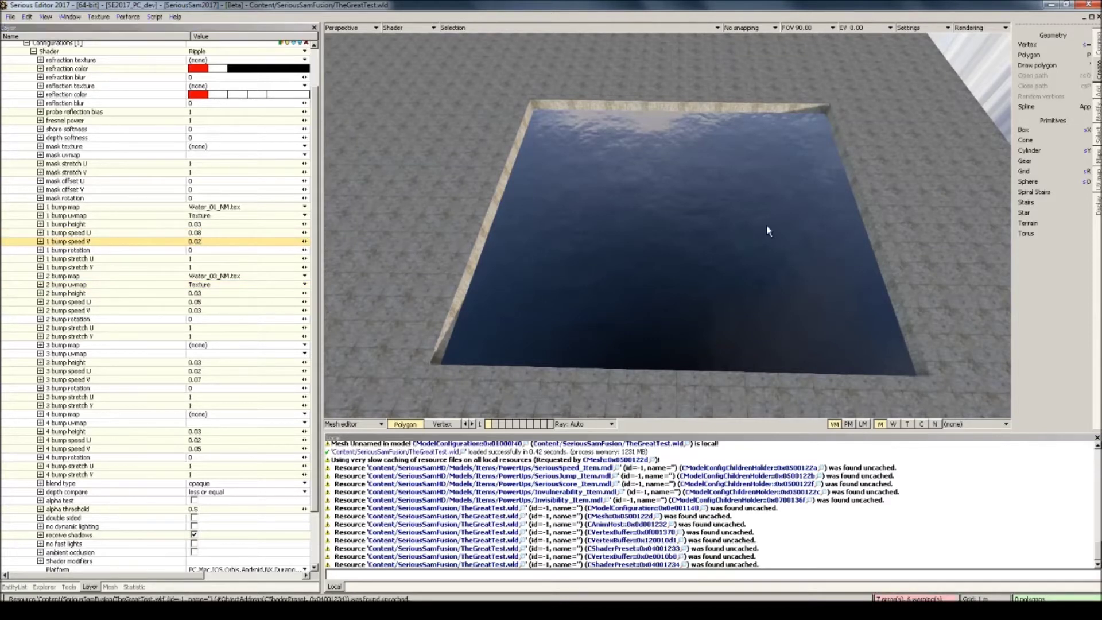
Step: Return to the level, deselect the water and examine the ripples' new speed
key("Escape")
key("grave")
mouse_move(766, 225)
middle_mouse_down()
mouse_move(766, 195)
mouse_move(767, 213)
middle_mouse_up()
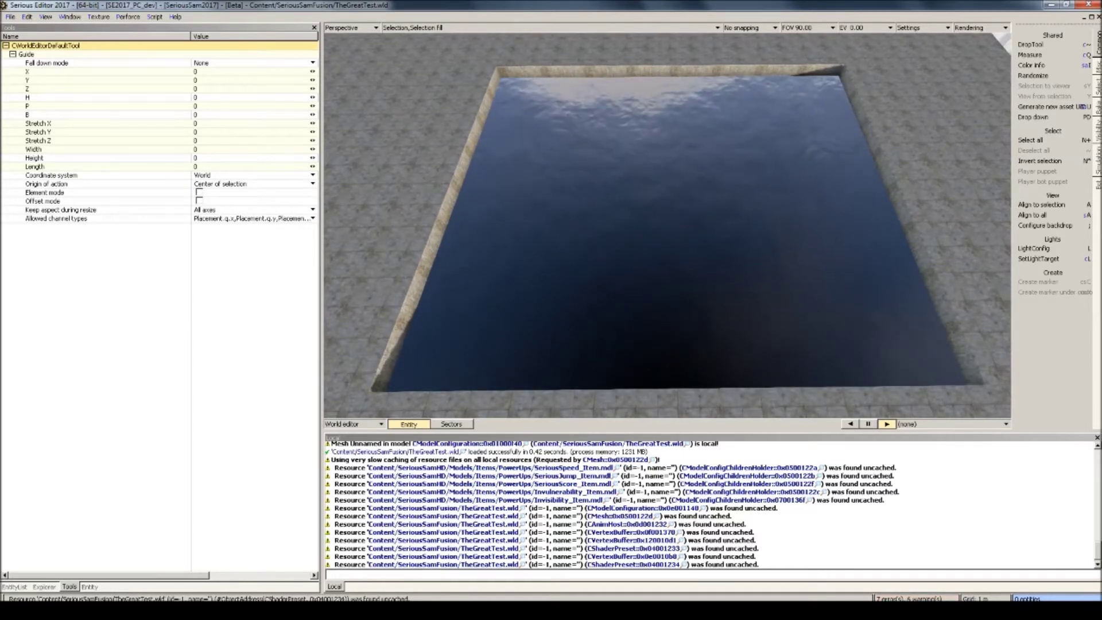
Step: Reopen the water mesh, try a stronger first bump height and set it to 0.14
double_click(766, 226)
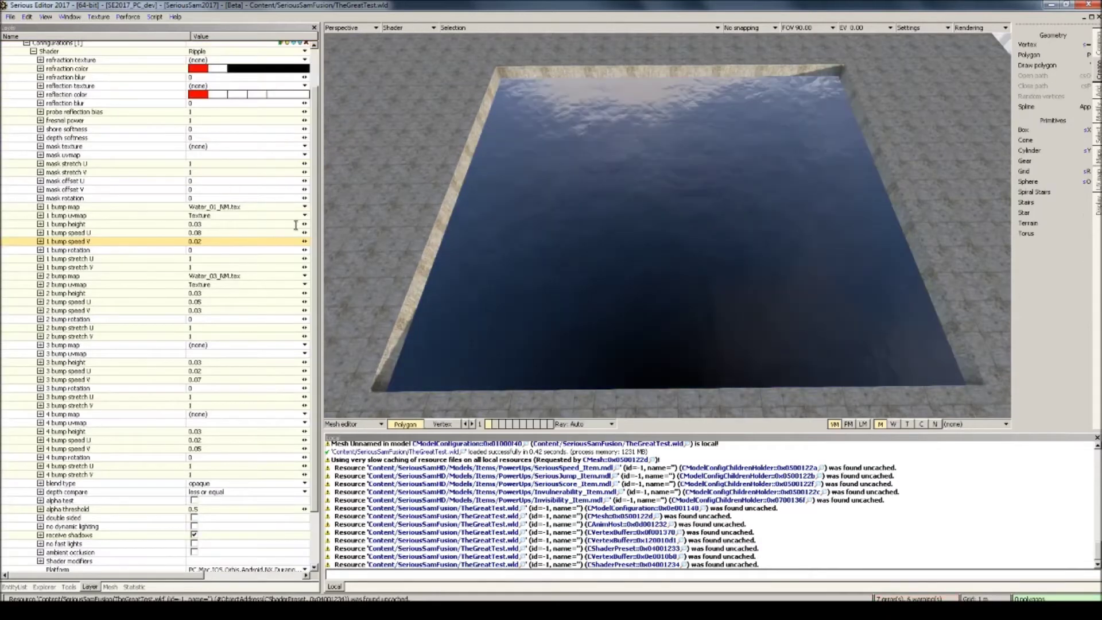
left_click_drag(303, 223, 304, 224)
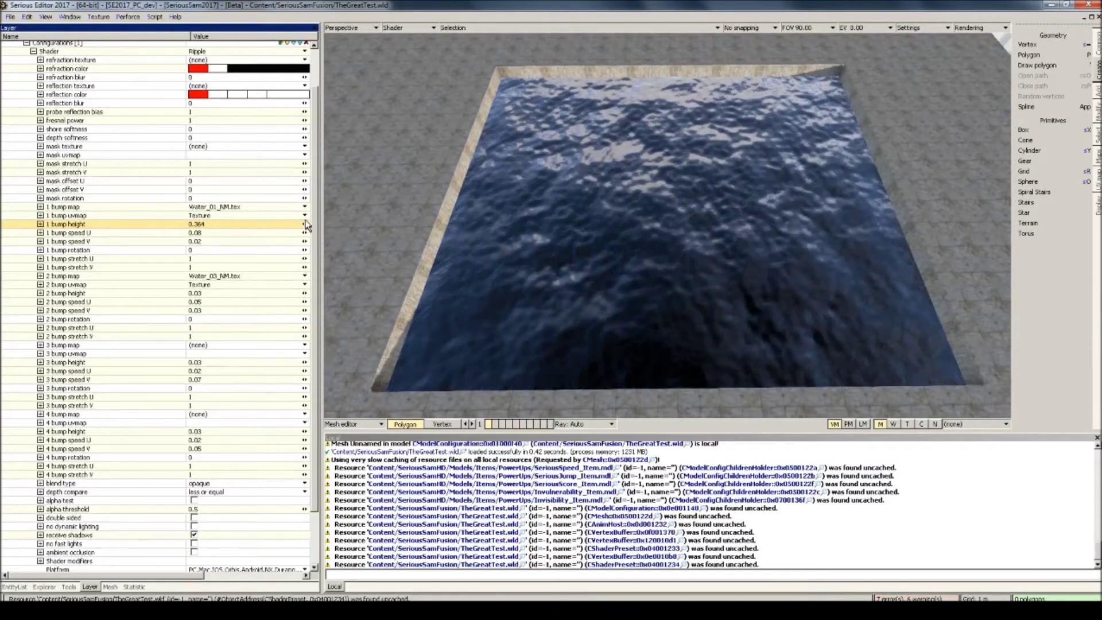
left_click(280, 218)
left_click(238, 225)
type(".1")
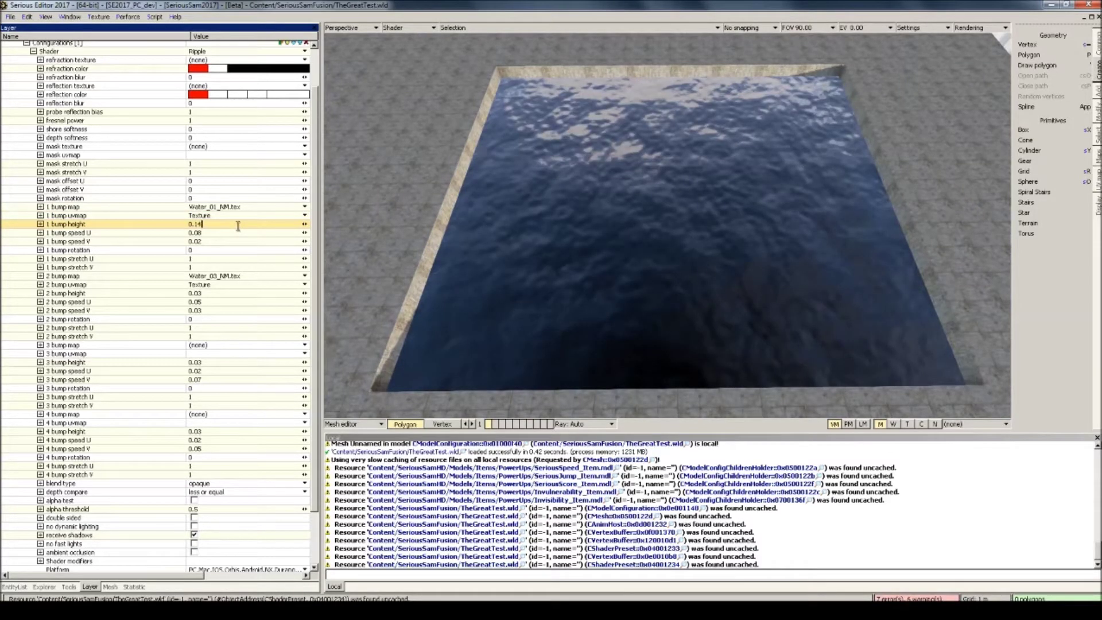
Step: Return to the level, deselect the water and inspect the higher waves from another angle
key("Escape")
key("grave")
middle_click_drag(649, 169, 649, 167)
Step: Reopen the water mesh and set the first bump map's stretch to 2 in both U and V
double_click(649, 168)
scroll(108, 434, "down", 3)
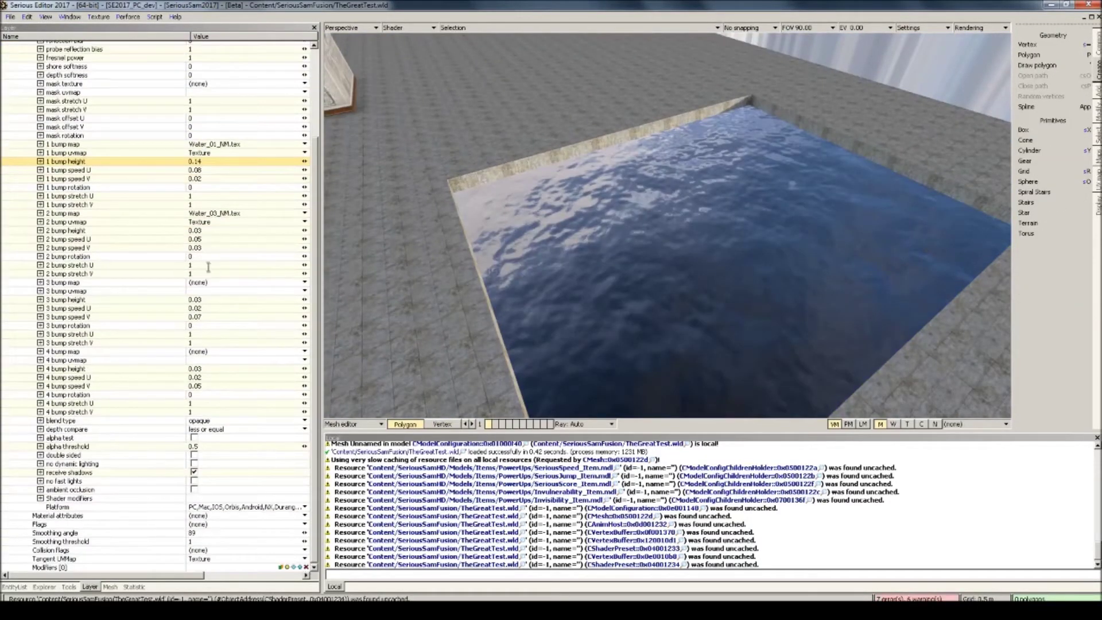
scroll(205, 284, "up", 2)
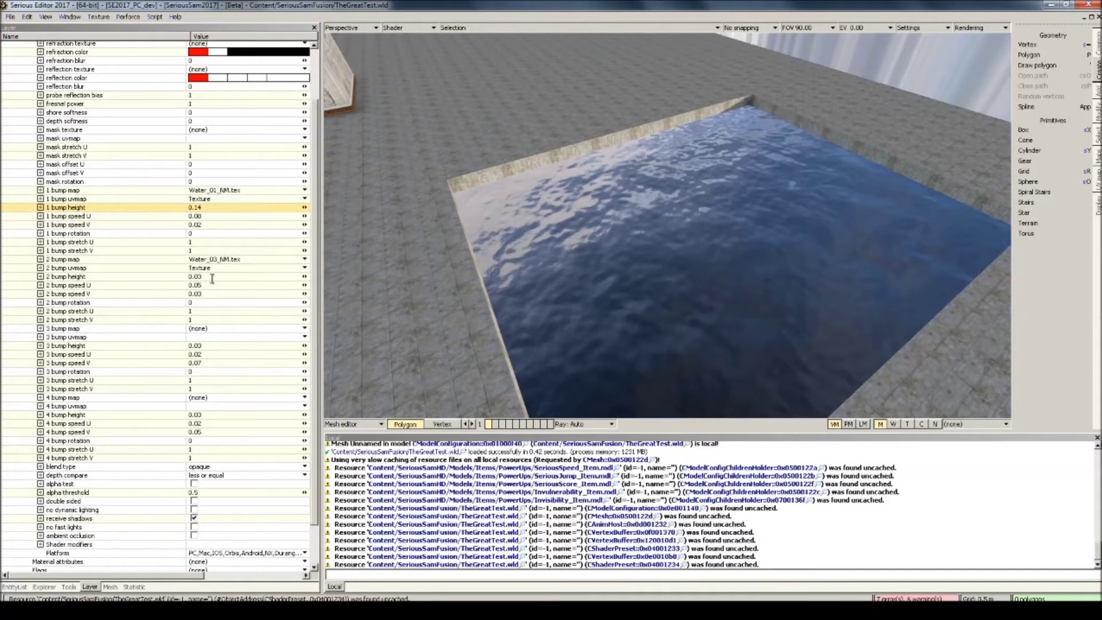
left_click(205, 242)
type("2")
left_click(166, 261)
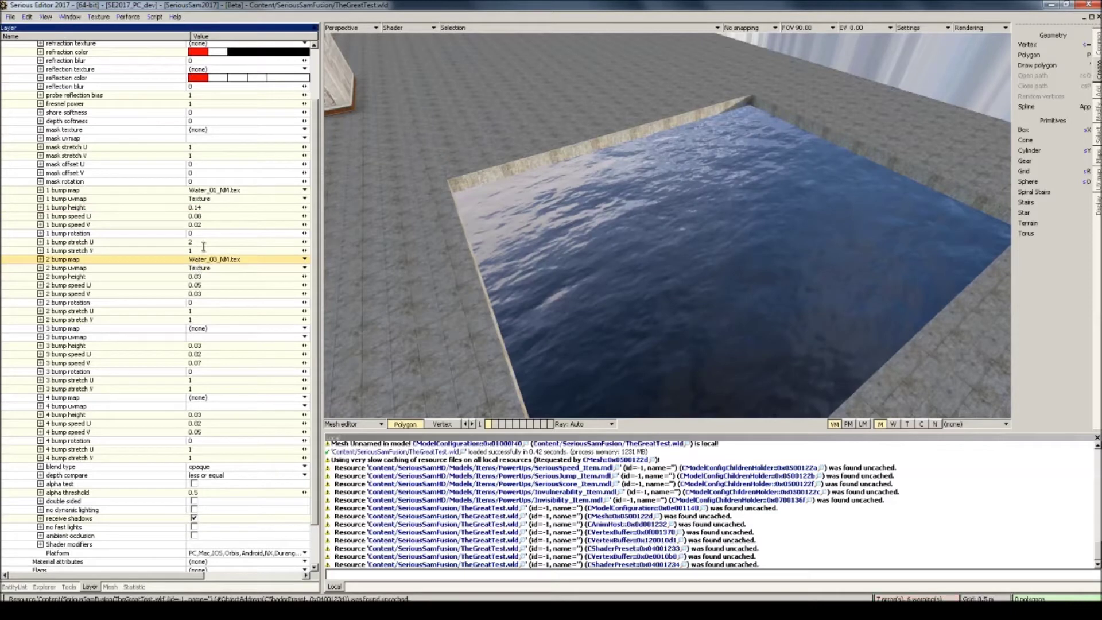
left_click(204, 251)
type("2")
left_click(145, 242)
Step: Run the level as a game test and walk around the pit to inspect the animated water
middle_click_drag(666, 229, 614, 232)
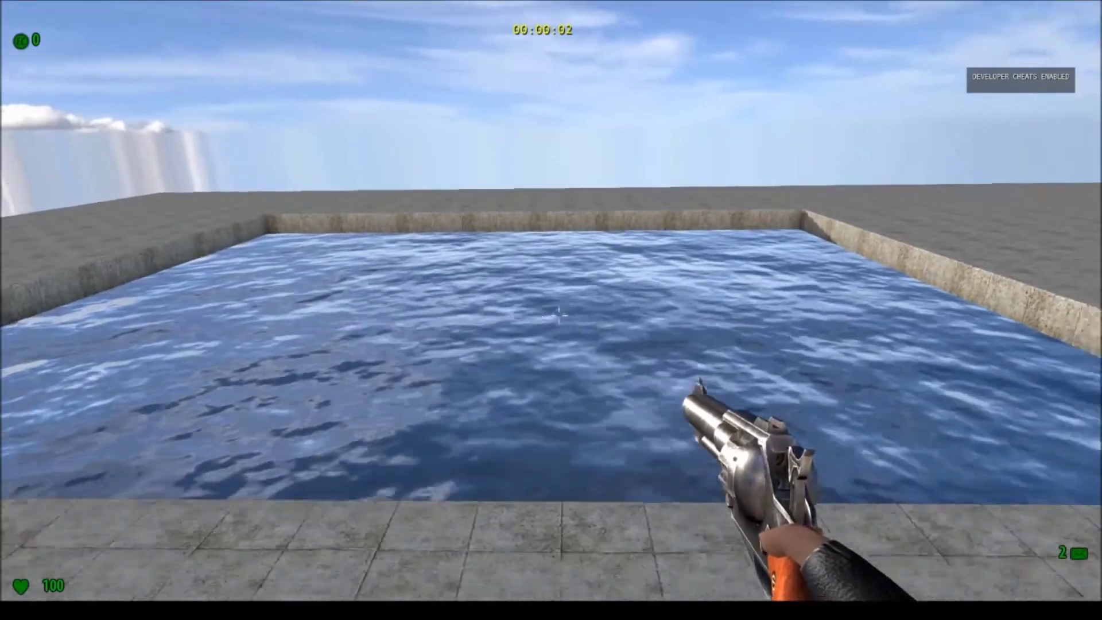
key("d")
key("w")
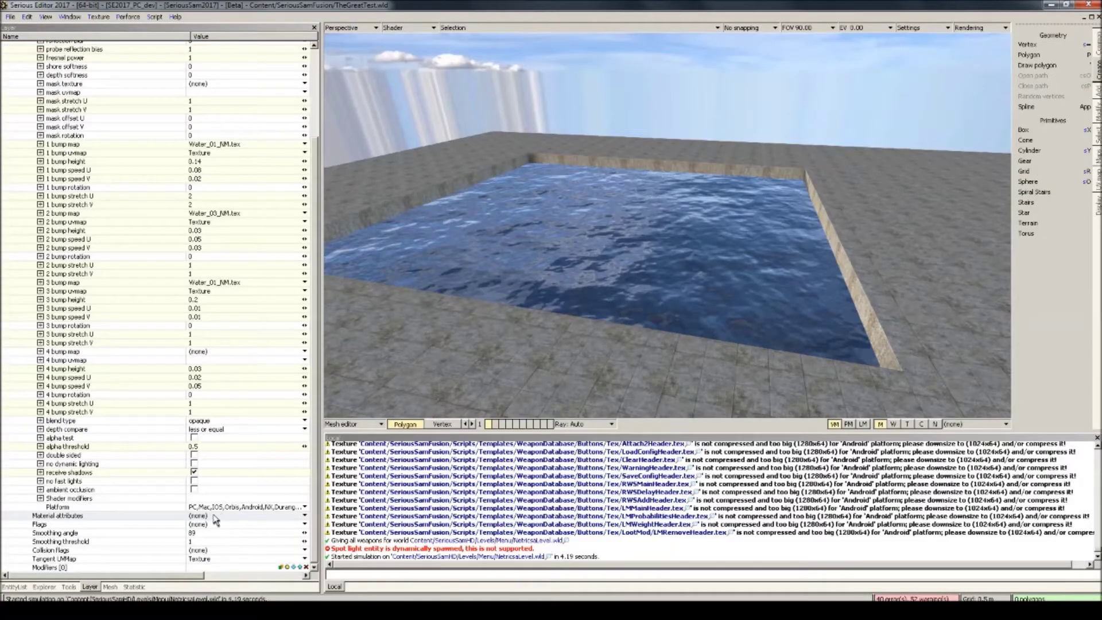
Step: Assign Water.mat from SeriousSam3/Databases/Materials as the water's material attributes and open the mesh's collision mesh options
right_click(215, 519)
left_click(146, 456)
scroll(146, 457, "up", 4)
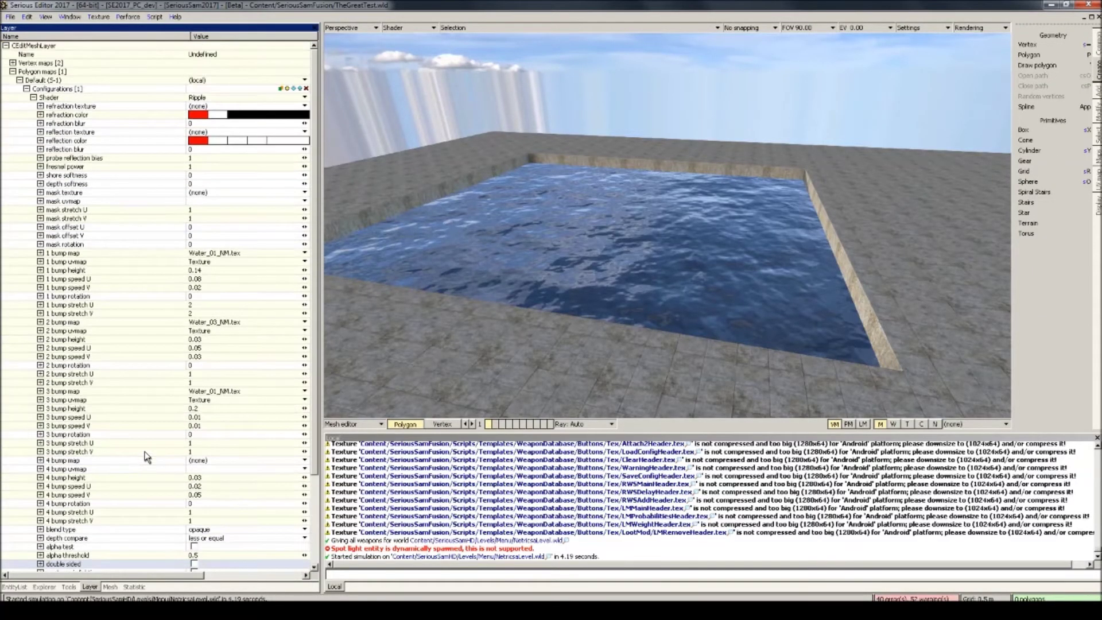
scroll(228, 501, "down", 4)
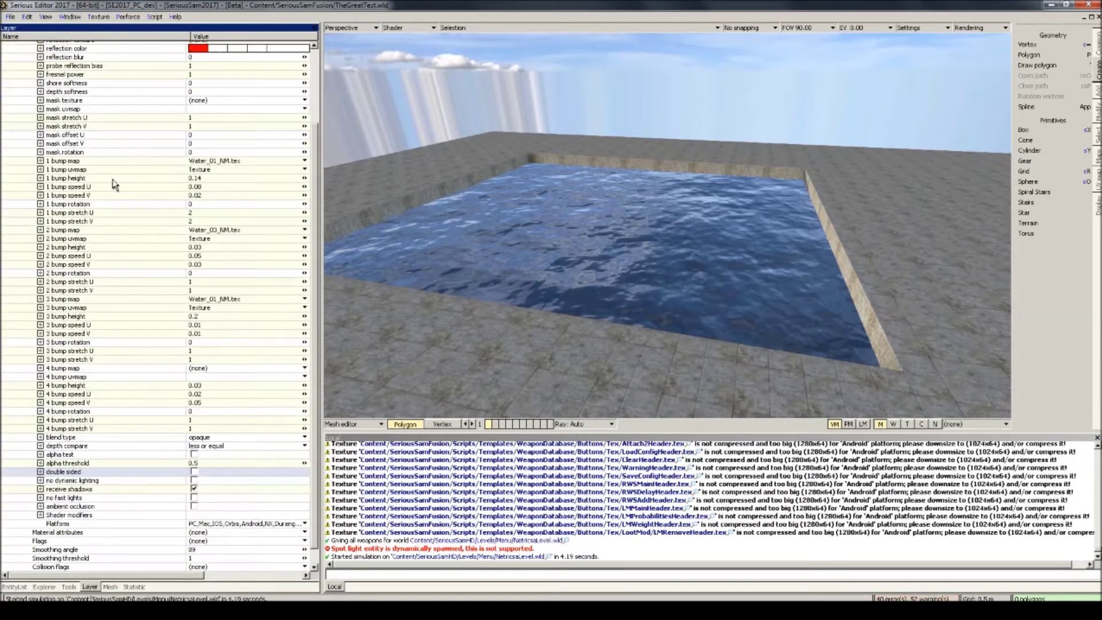
right_click(208, 517)
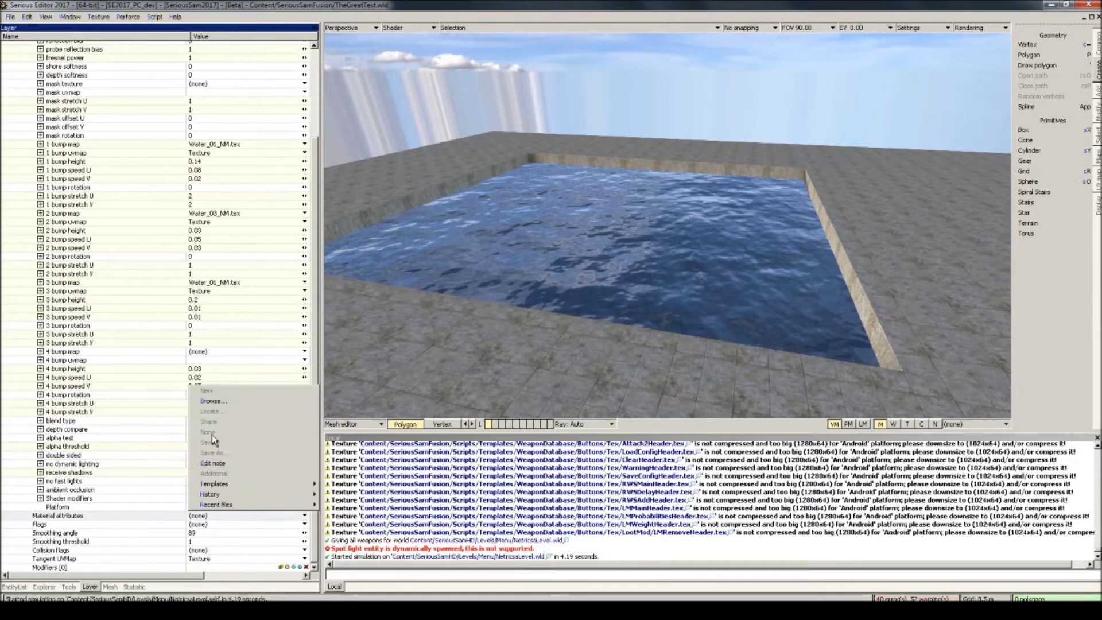
left_click(215, 401)
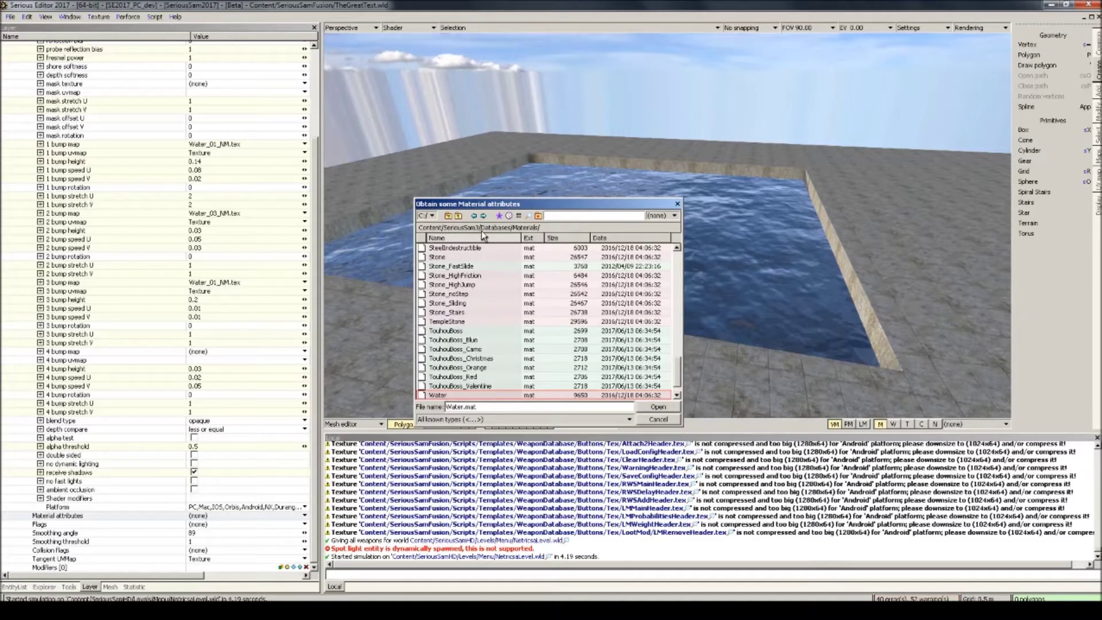
scroll(504, 308, "down", 1)
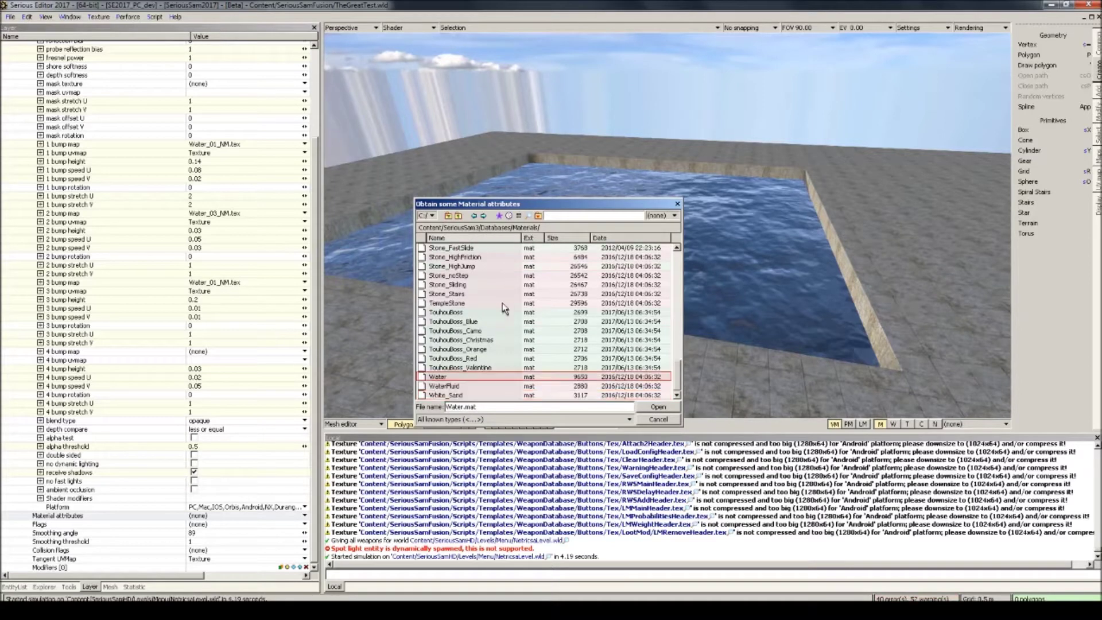
double_click(451, 378)
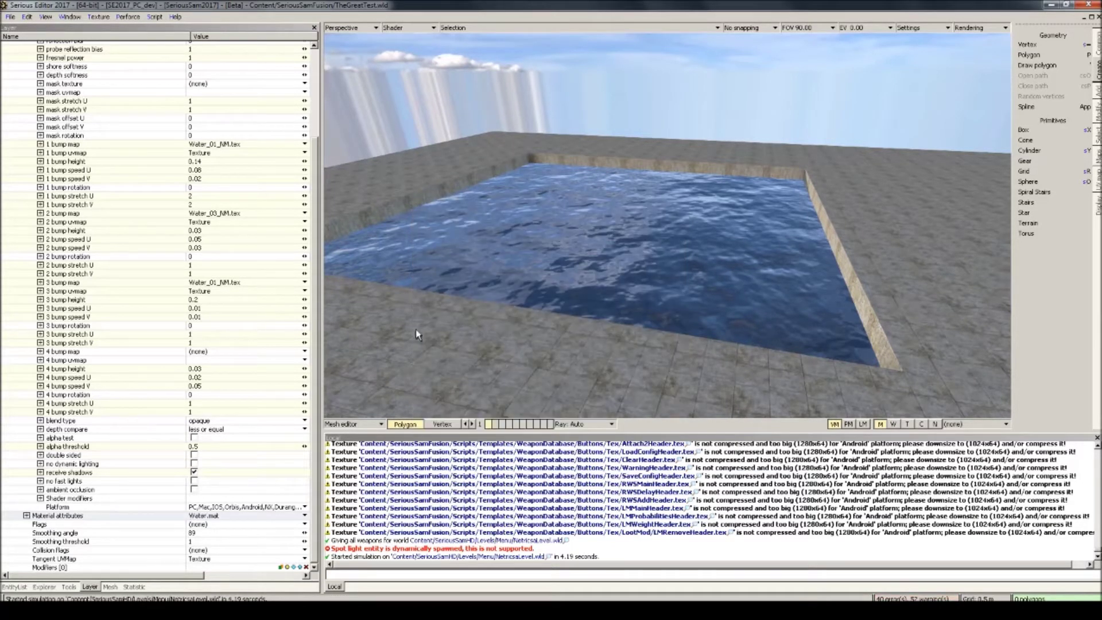
left_click(109, 587)
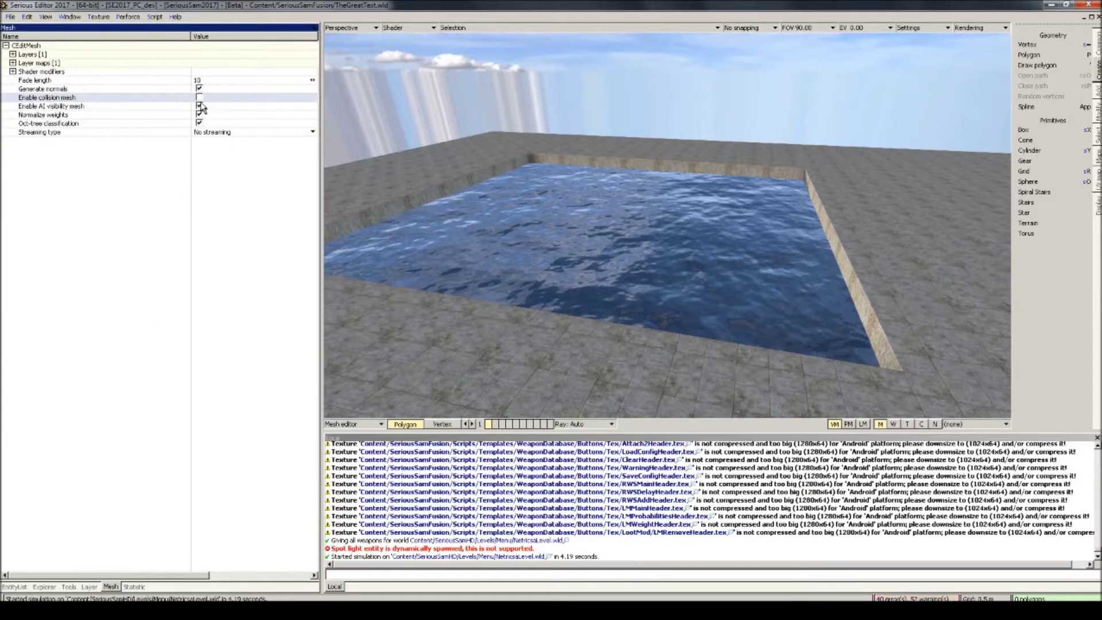
Step: Test the level in game by shooting the water and moving over it, and leave the game test
left_click(721, 239)
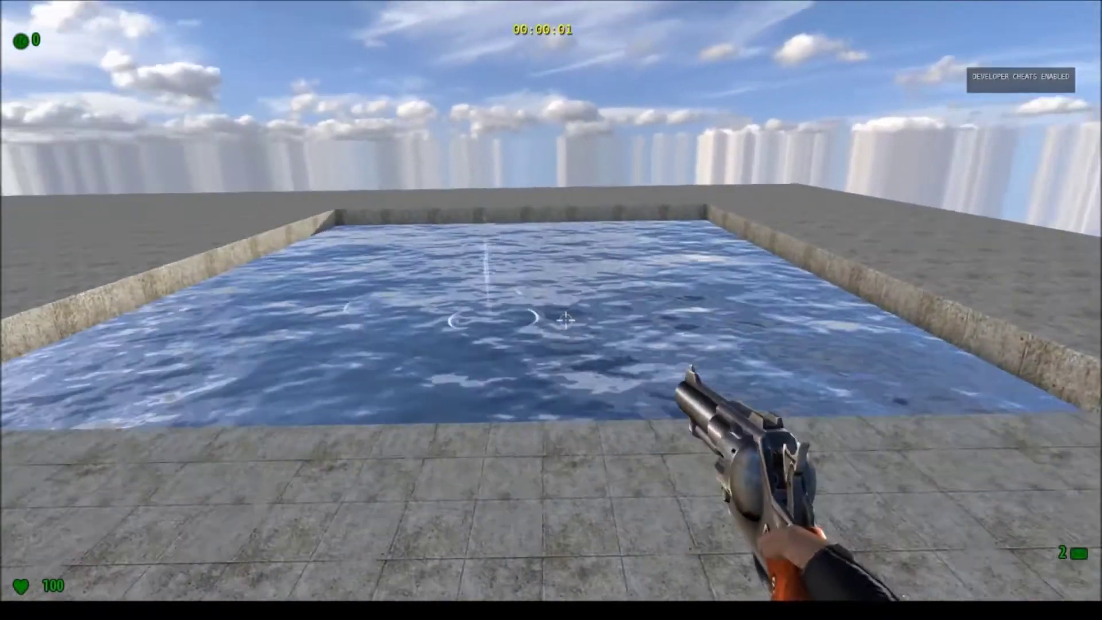
left_click(565, 320)
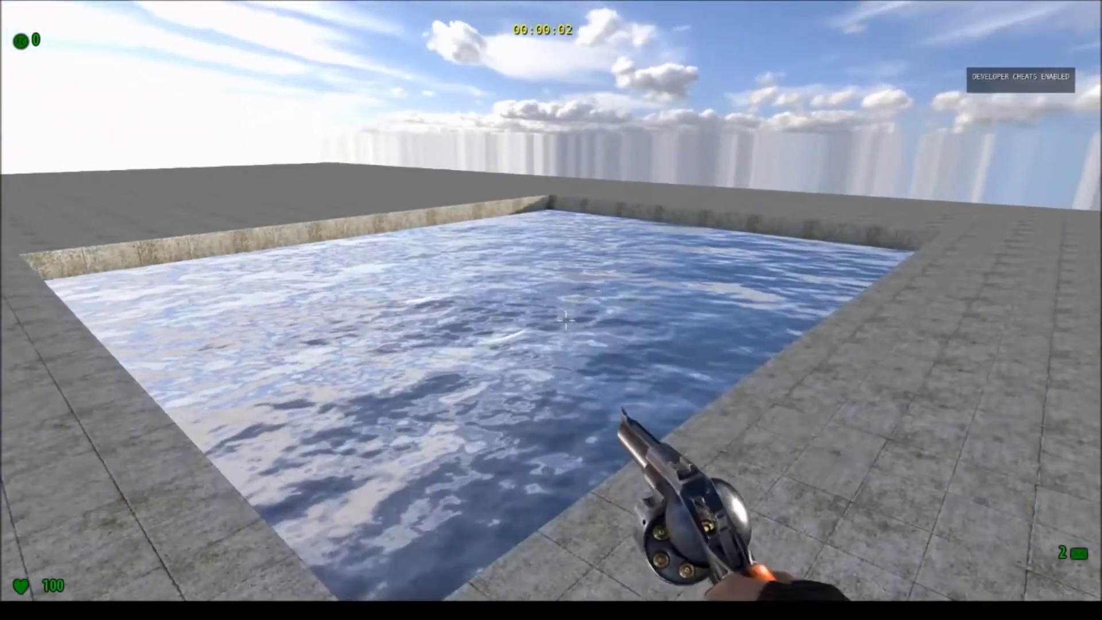
key("w")
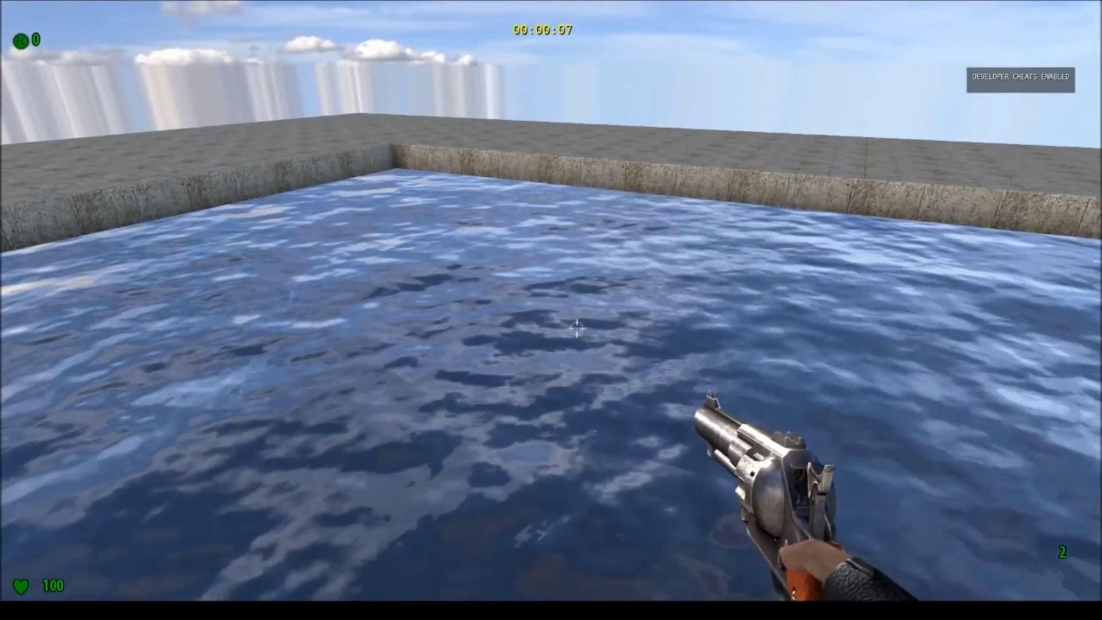
key("Escape")
Step: Create a local static model scheme override on the water model and set its collision type to Ghost effector
left_click(567, 287)
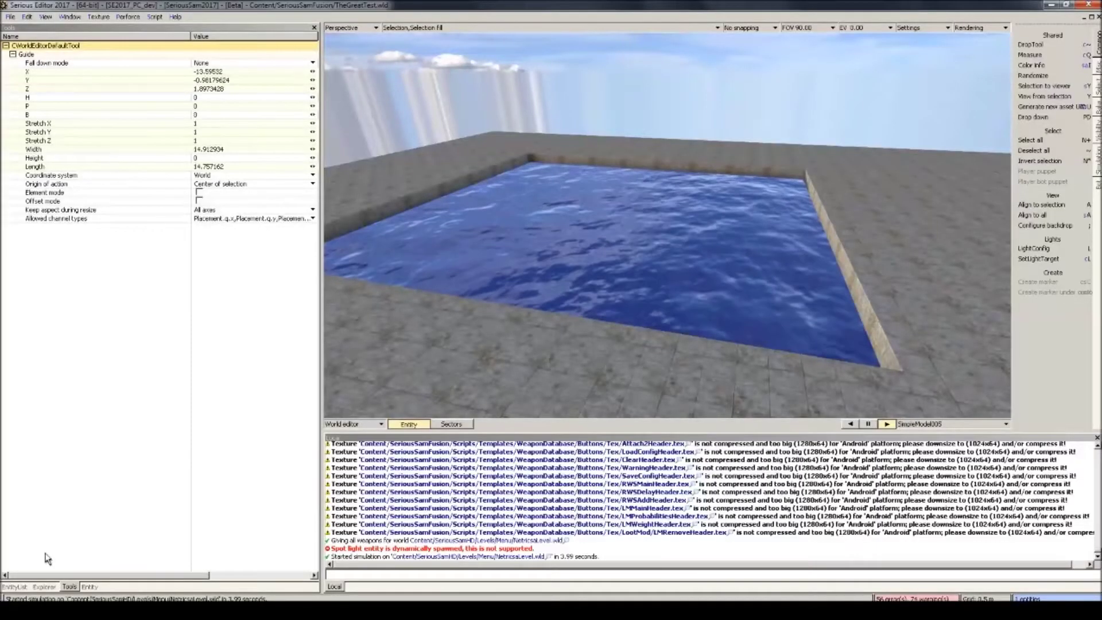
left_click(94, 586)
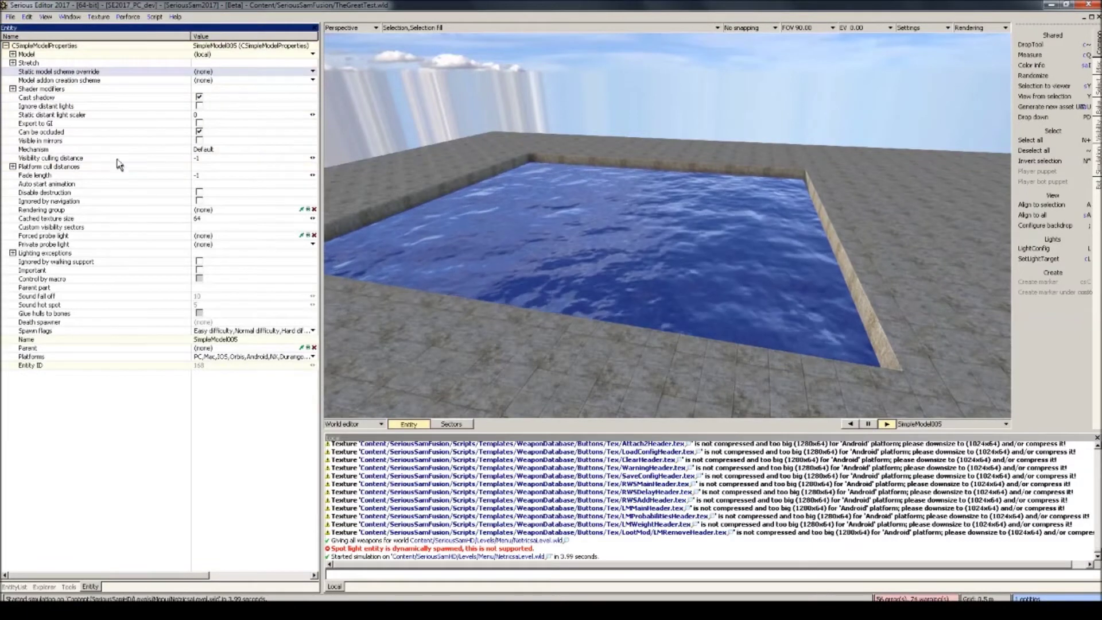
left_click(313, 71)
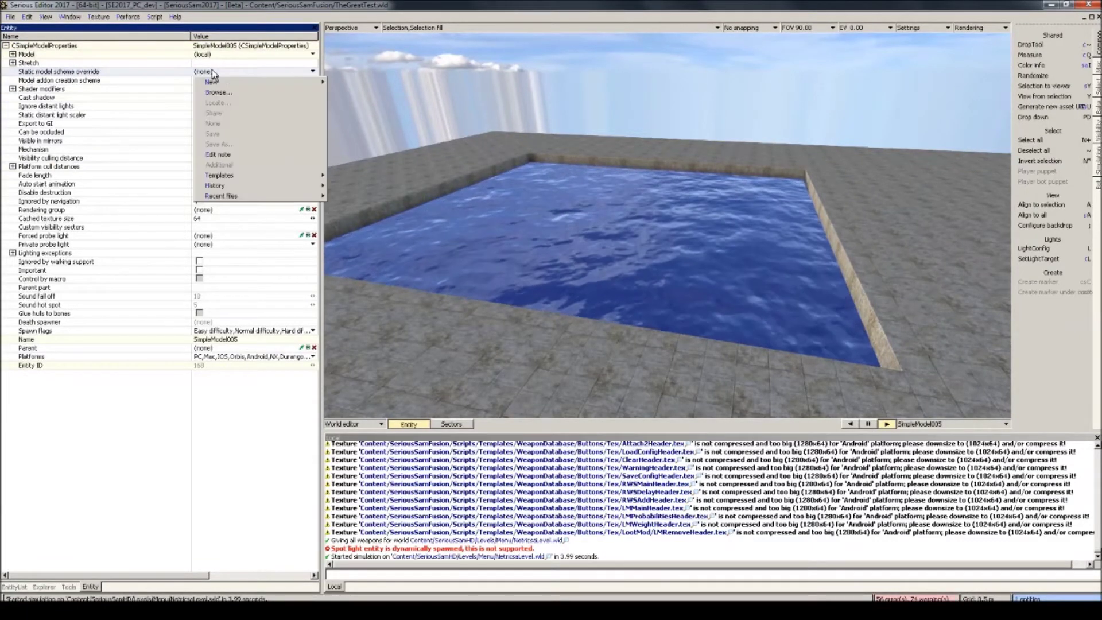
left_click(356, 83)
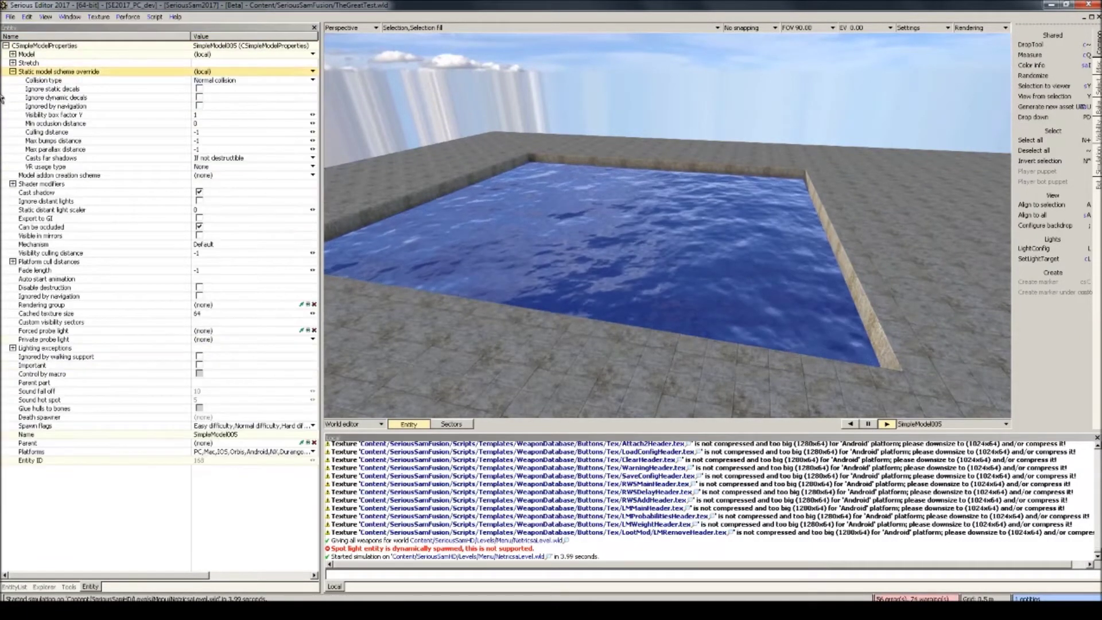
left_click(205, 84)
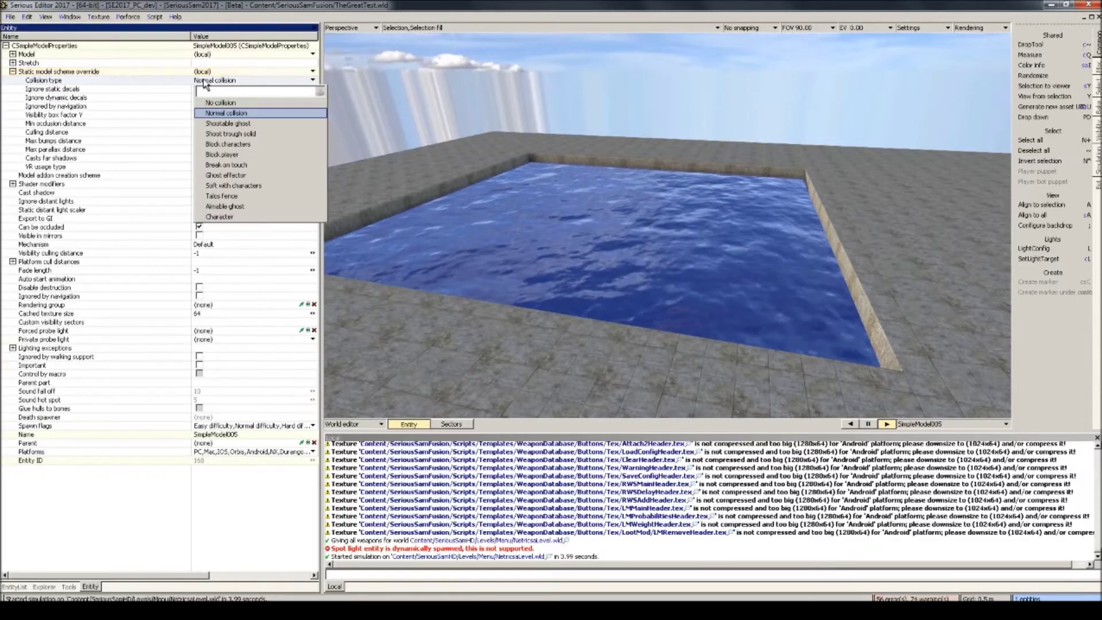
left_click(236, 177)
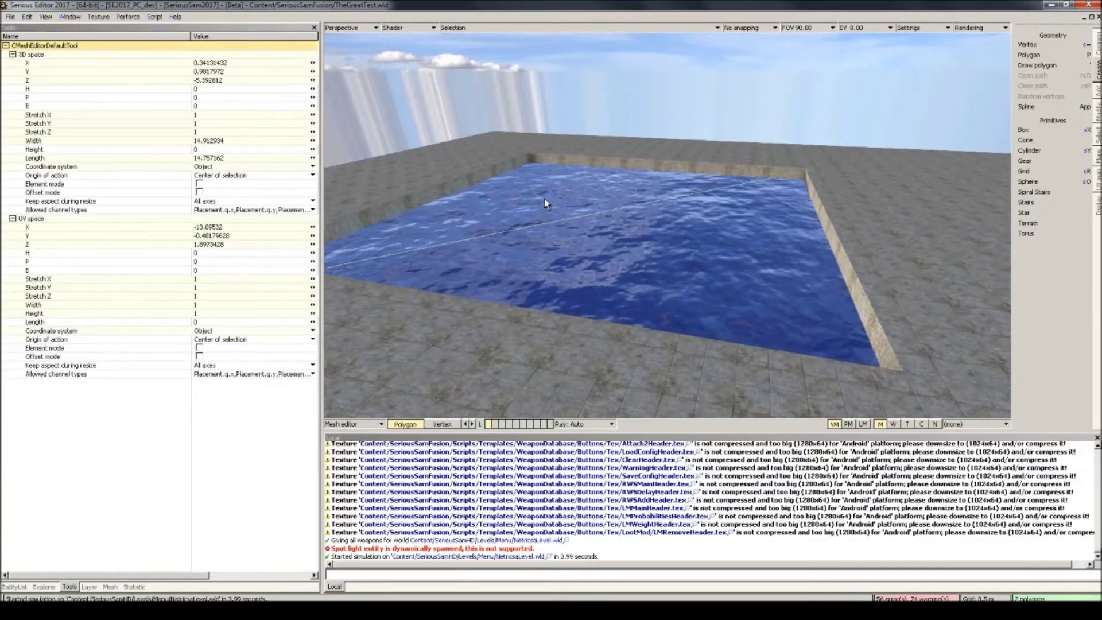
Step: Test the level in game by shooting the water and dropping through it into the pit, and leave the game test
key("e")
key("w")
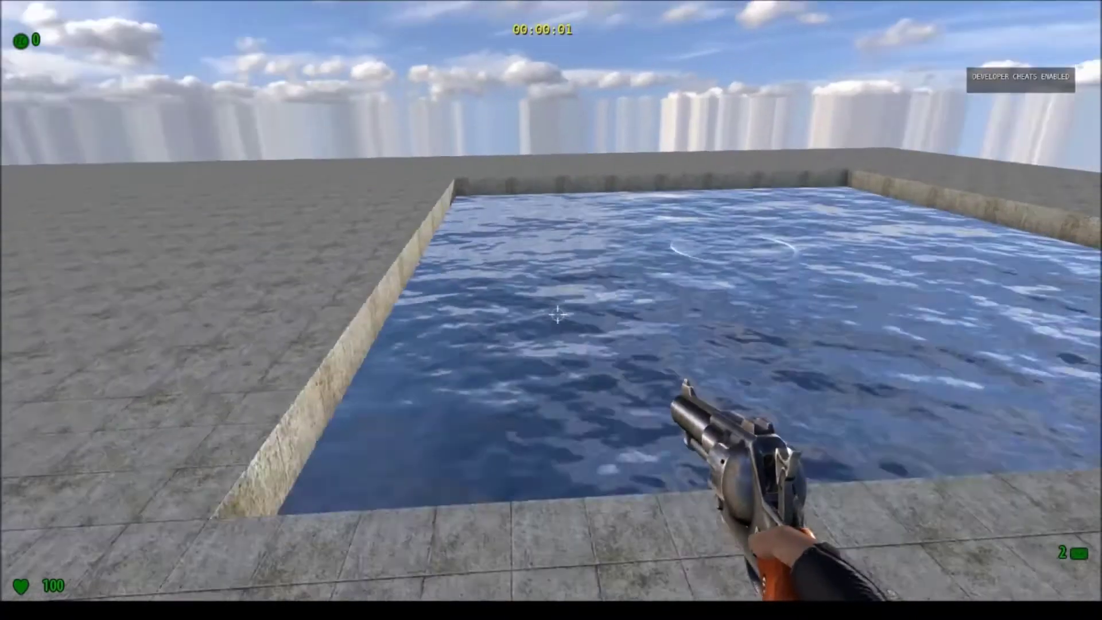
key("d")
left_click(557, 315)
key("2")
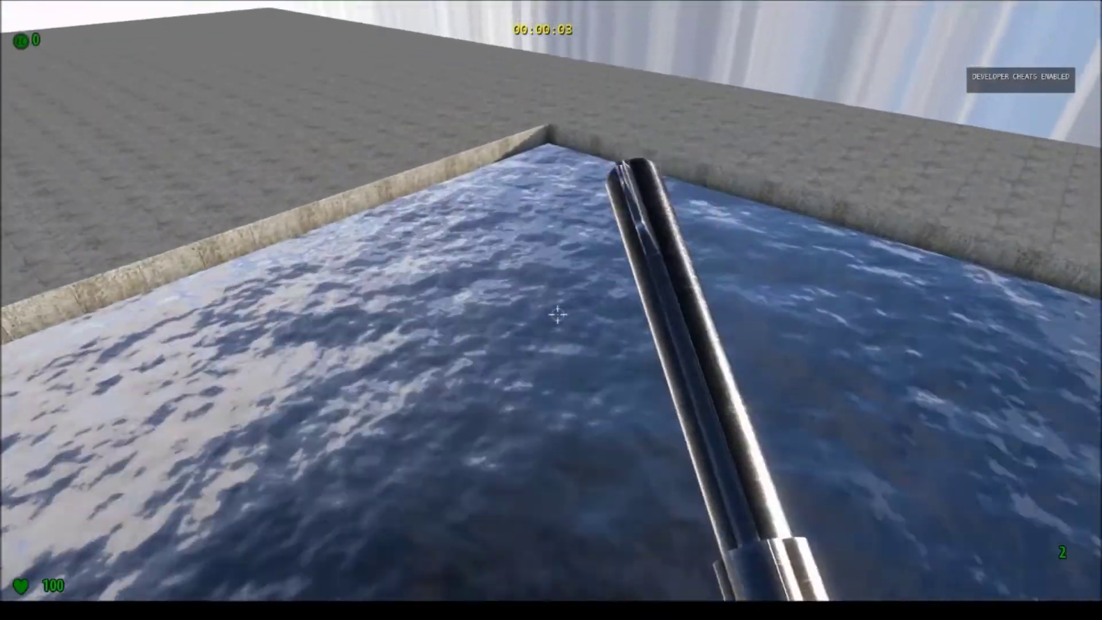
key("1")
key("s")
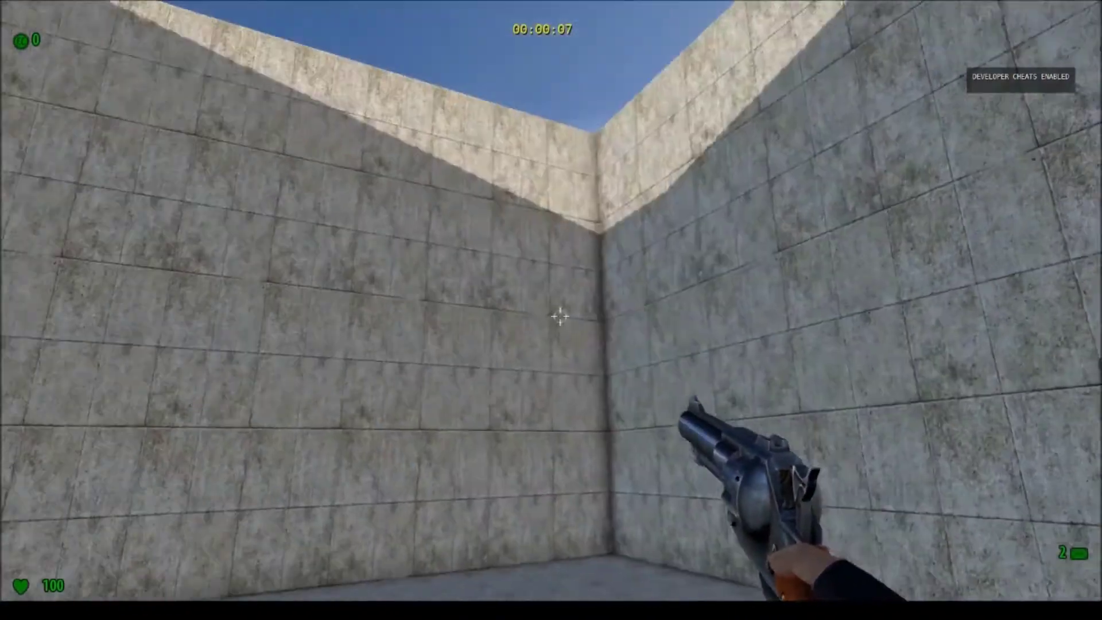
mouse_move(551, 310)
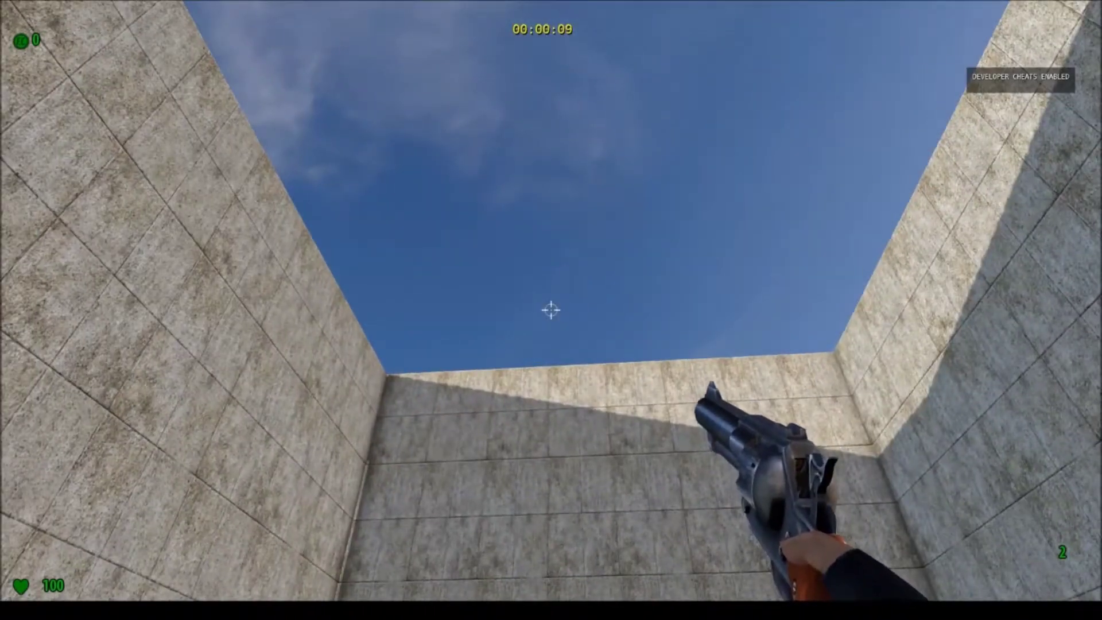
key("Escape")
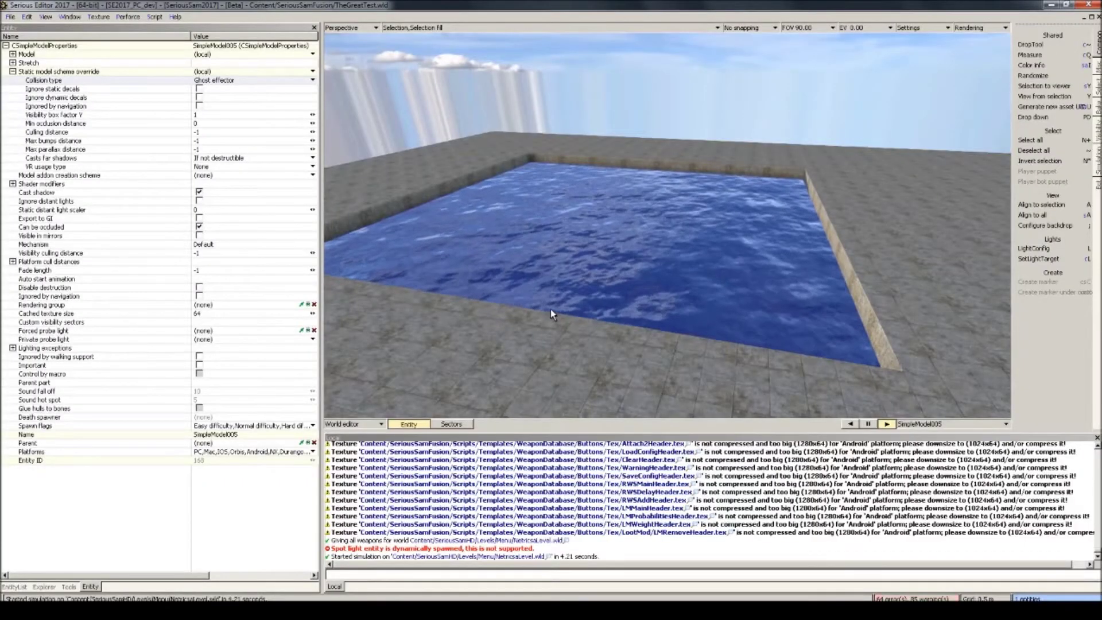
Step: Place a Fluid entity from the Tools category on the water surface over the pit
left_click(15, 586)
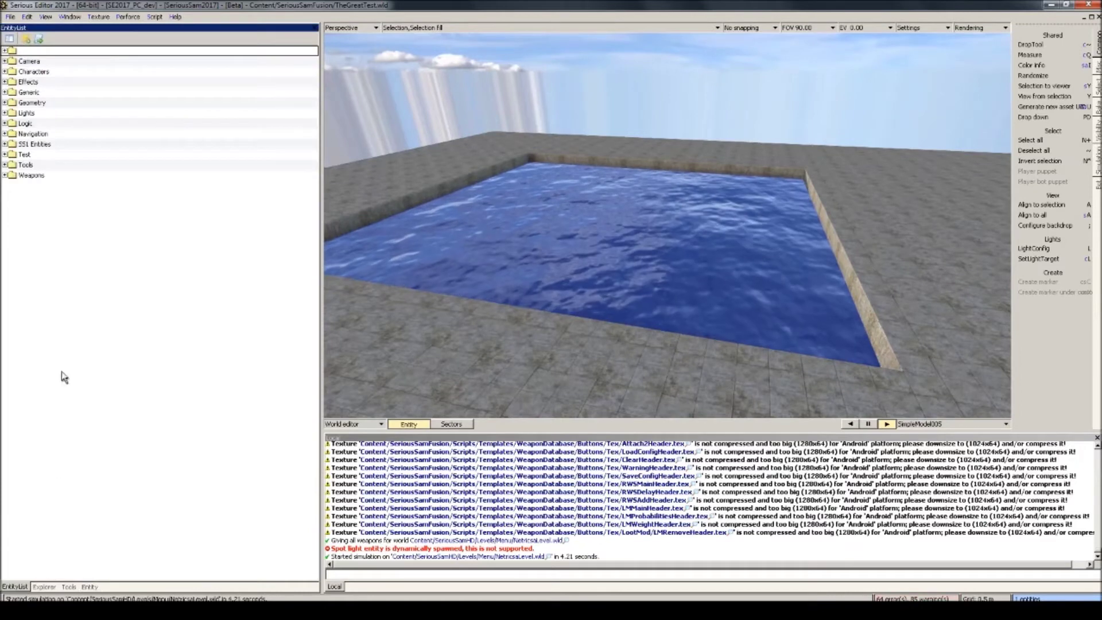
left_click(5, 165)
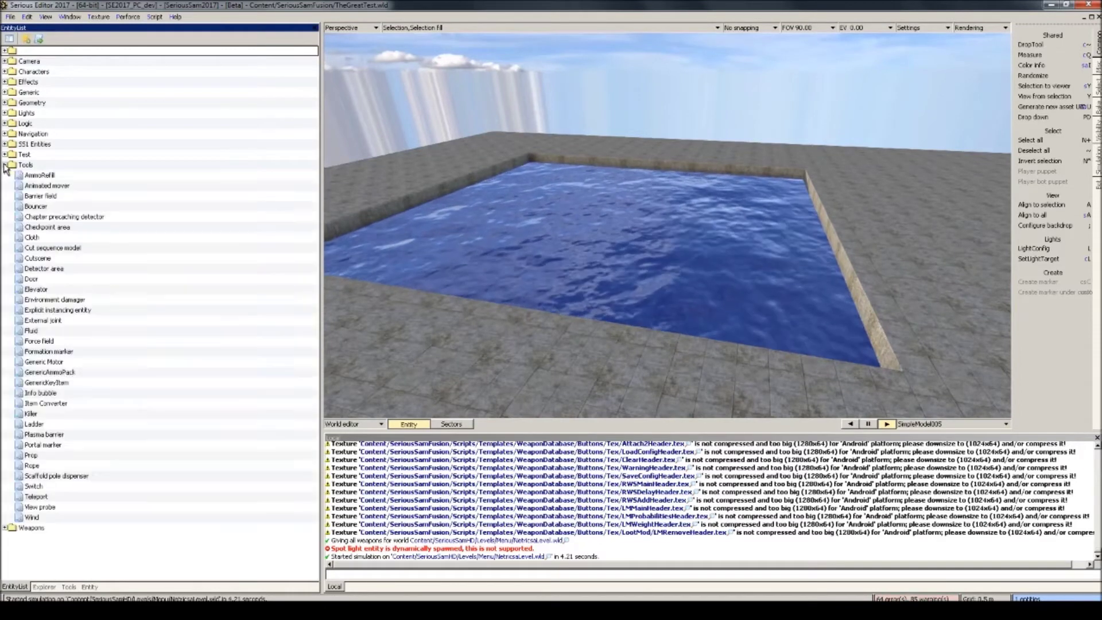
left_click_drag(31, 331, 611, 225)
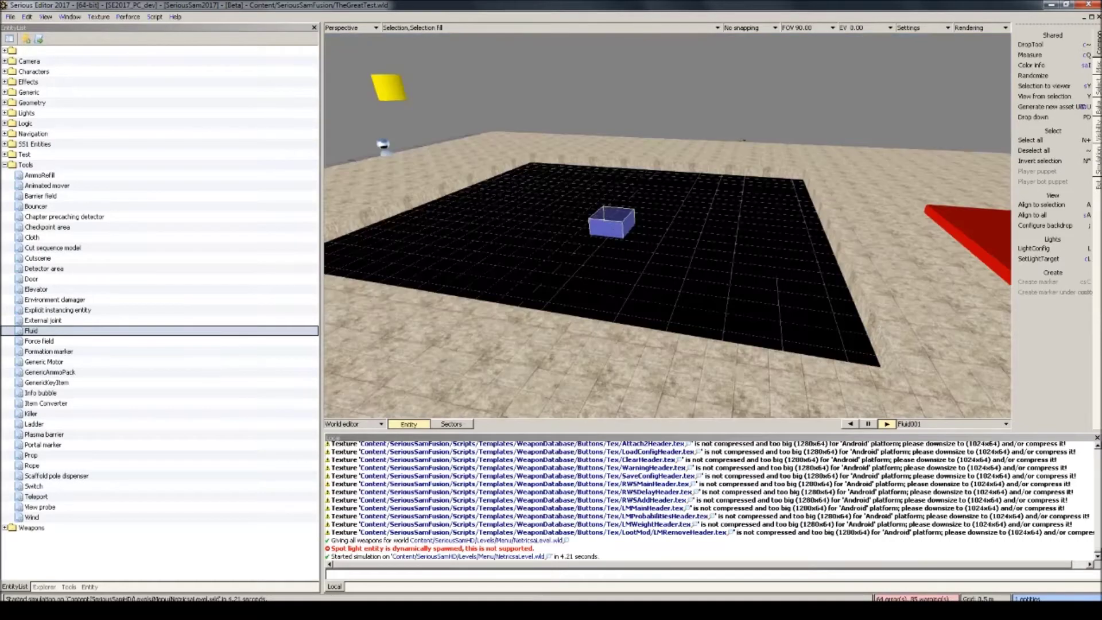
middle_click_drag(611, 225, 609, 232)
Step: Move the fluid box towards the centre of the pit and expand its primitive size properties
left_click(91, 587)
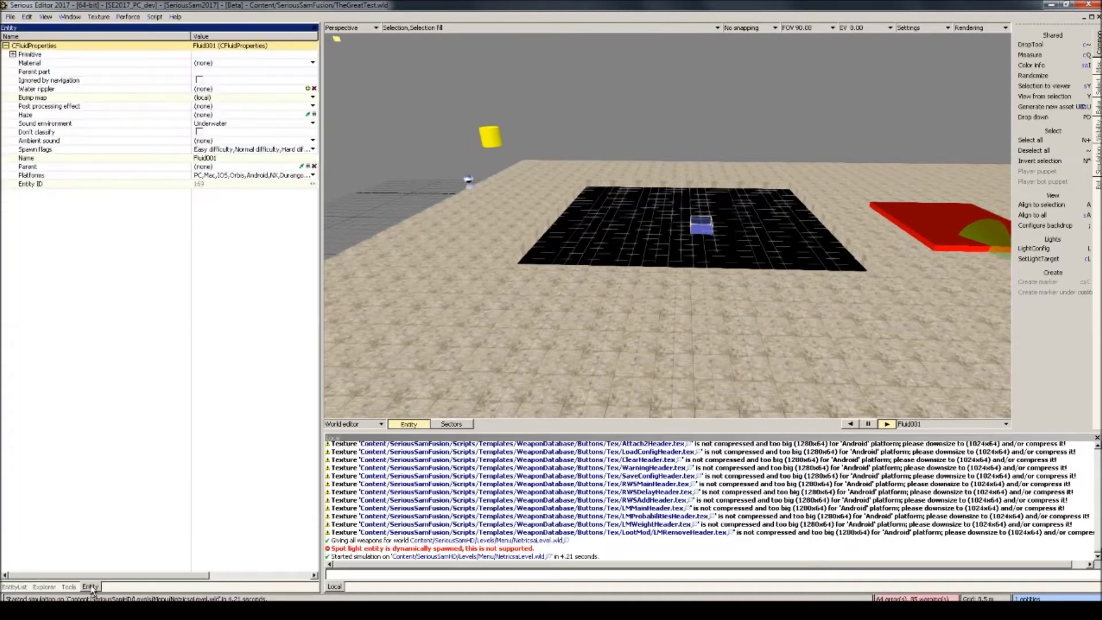
middle_click_drag(505, 298, 551, 324)
middle_click_drag(551, 221, 588, 216)
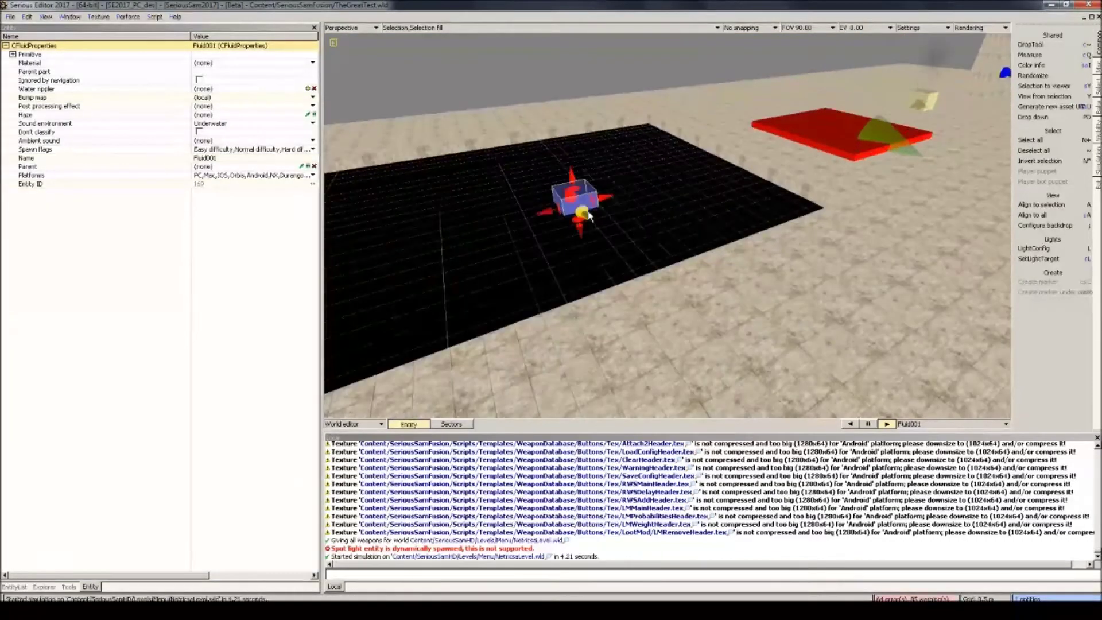
left_click(12, 54)
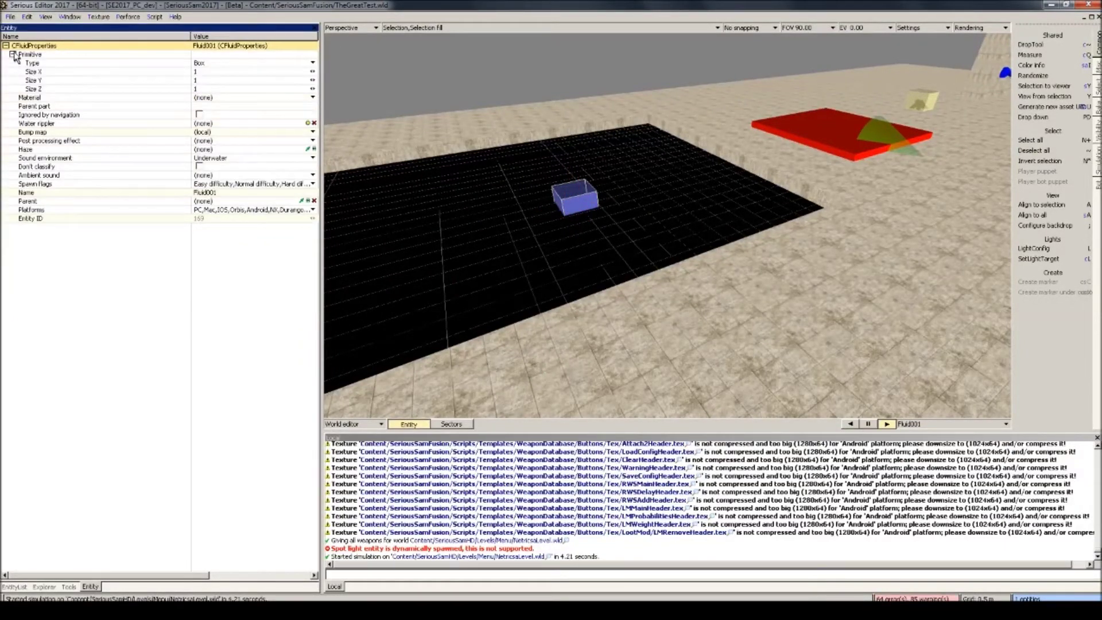
middle_click_drag(609, 221, 719, 230)
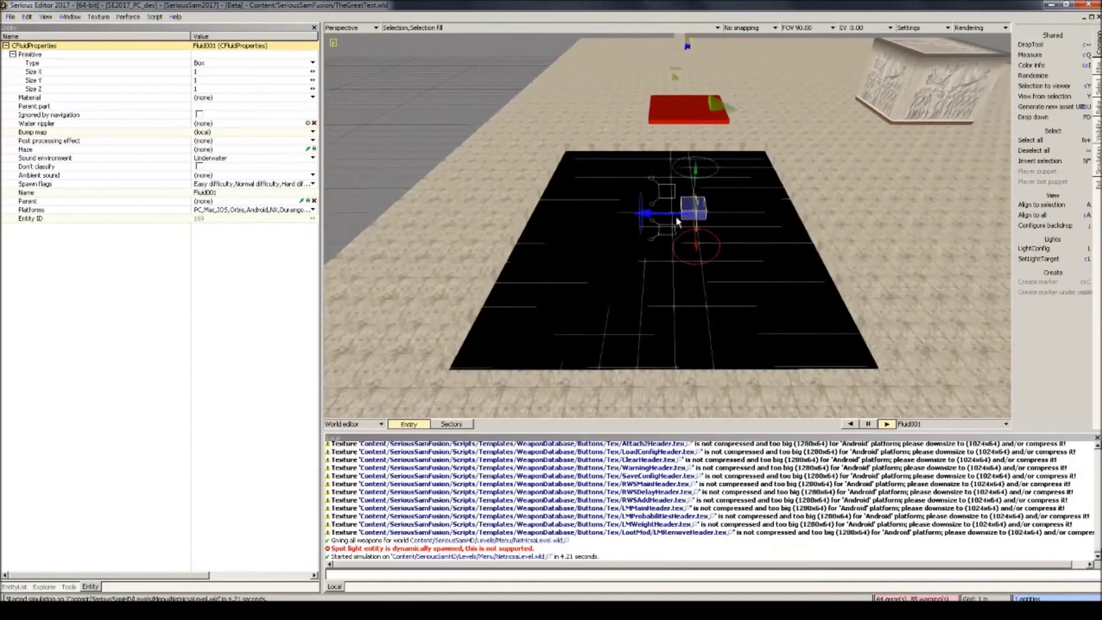
right_click_drag(641, 233, 631, 238)
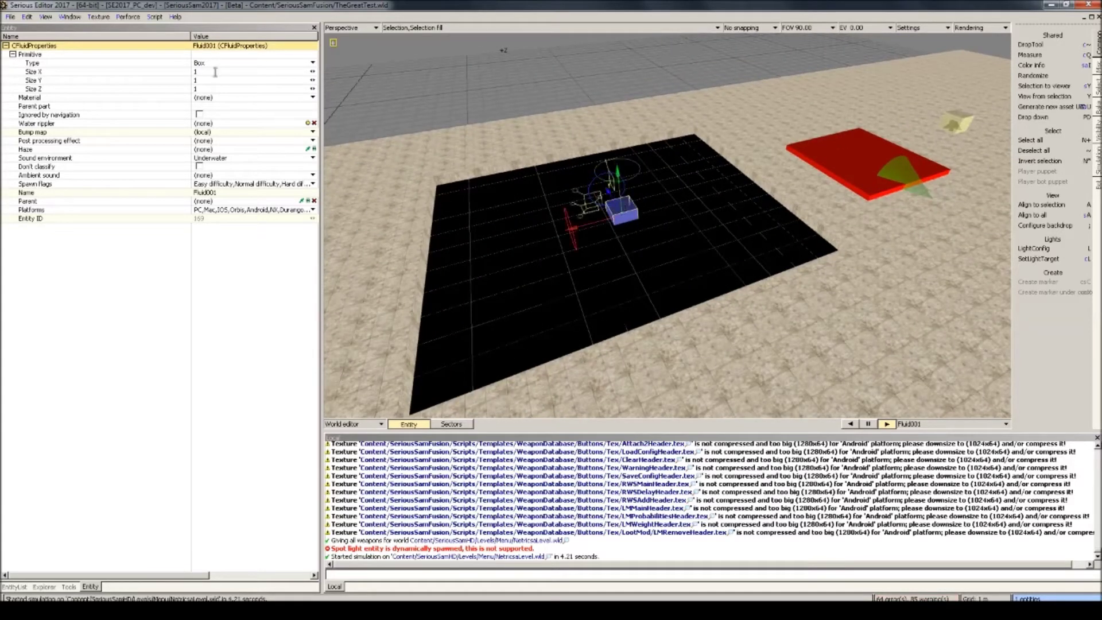
Step: Set the fluid box size to about 13.43 in X, 10 in Y and 11.24 in Z, and fit it into the pit
left_click(312, 71)
left_click_drag(311, 71, 414, 71)
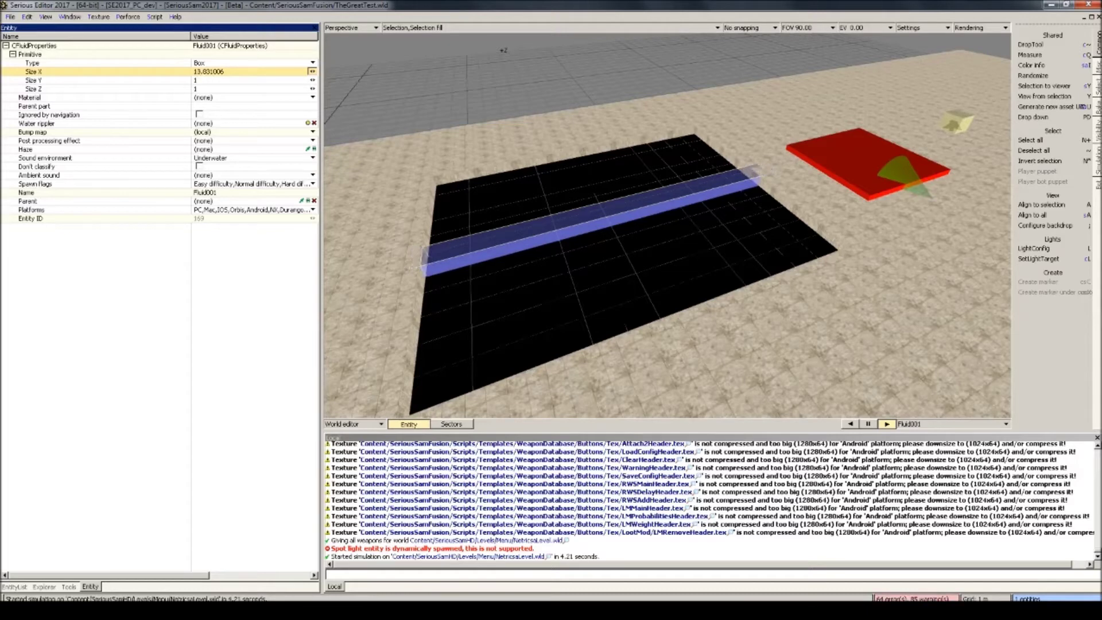
mouse_move(312, 89)
left_mouse_down()
mouse_move(344, 88)
mouse_move(325, 89)
left_mouse_up()
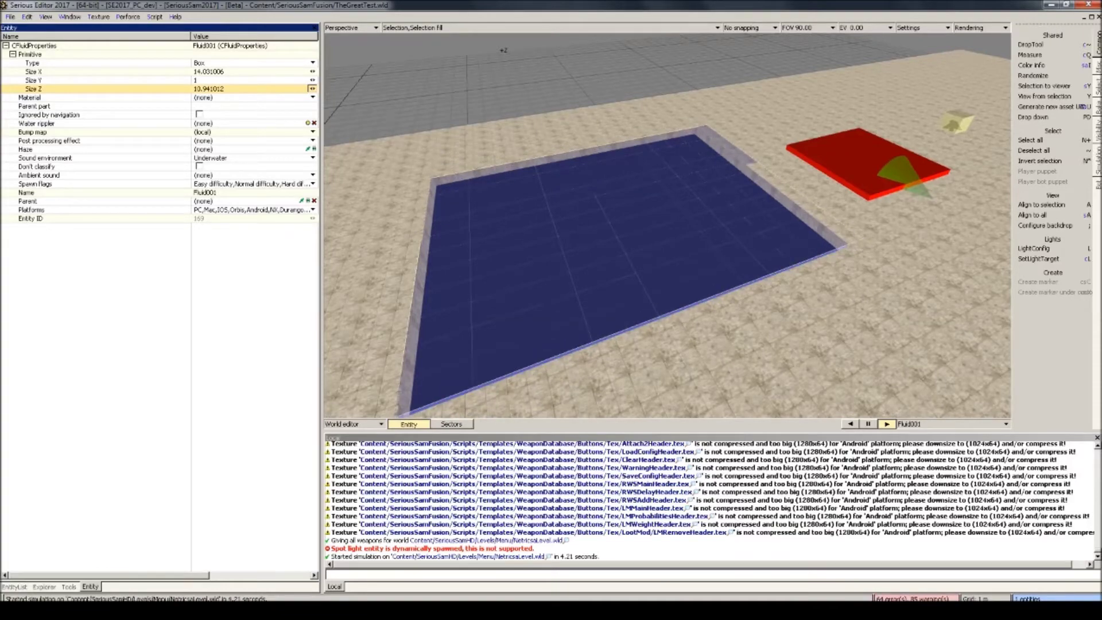
middle_click_drag(402, 173, 488, 224)
middle_click_drag(425, 103, 474, 98)
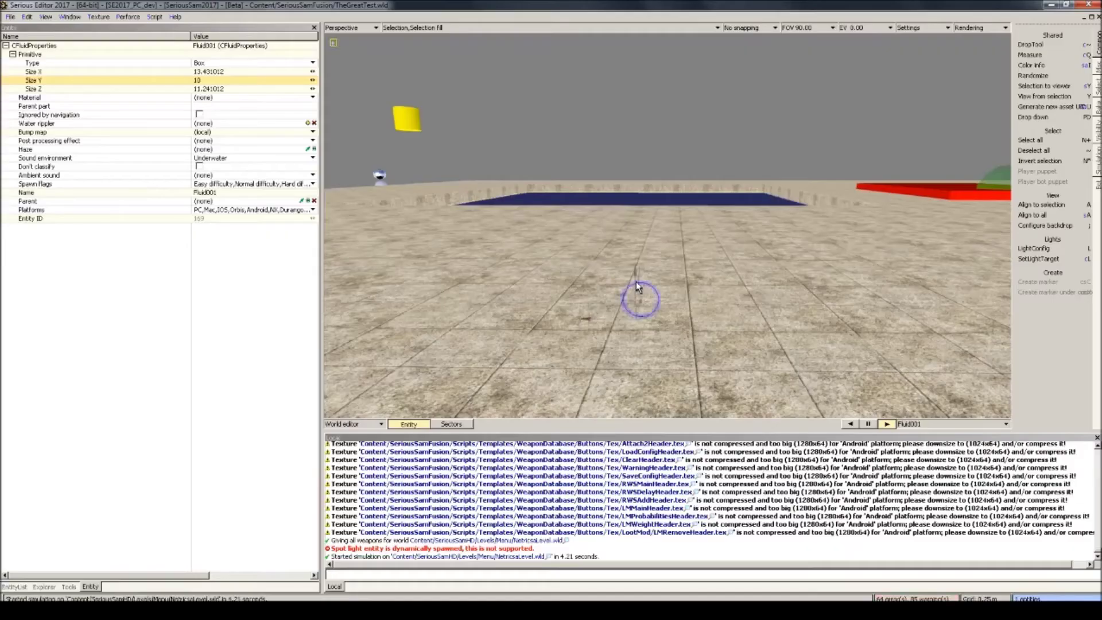
right_click_drag(636, 281, 626, 264)
middle_click_drag(667, 226, 623, 224)
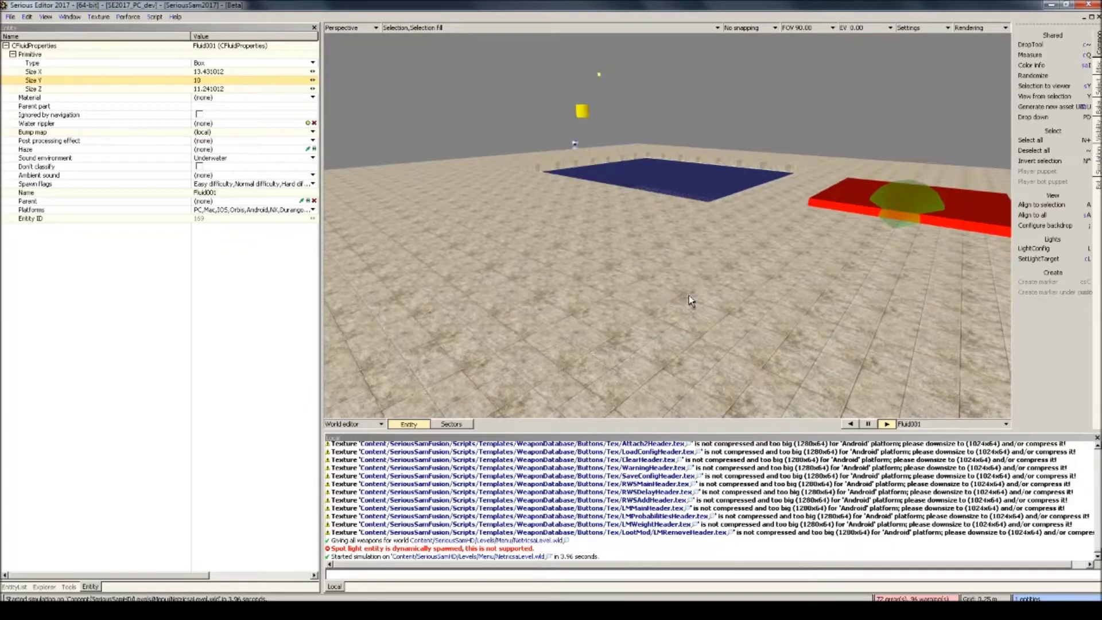
Step: Run the level as a game test, drop into the pit, move and jump inside the fluid, and return to the editor
key("ctrl+Return")
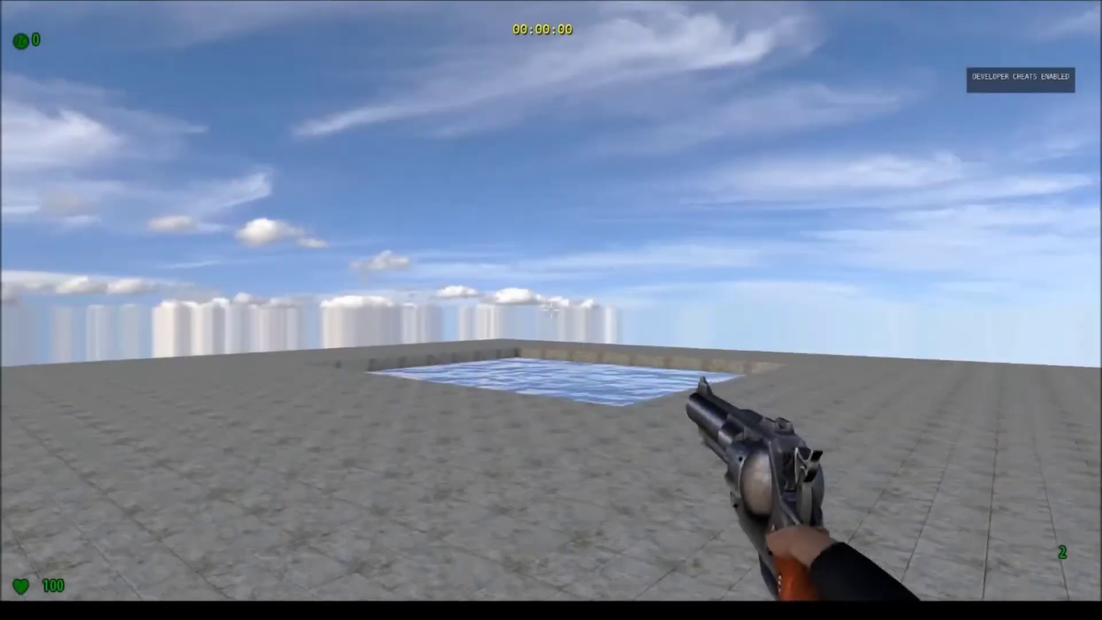
key("w")
key("w")
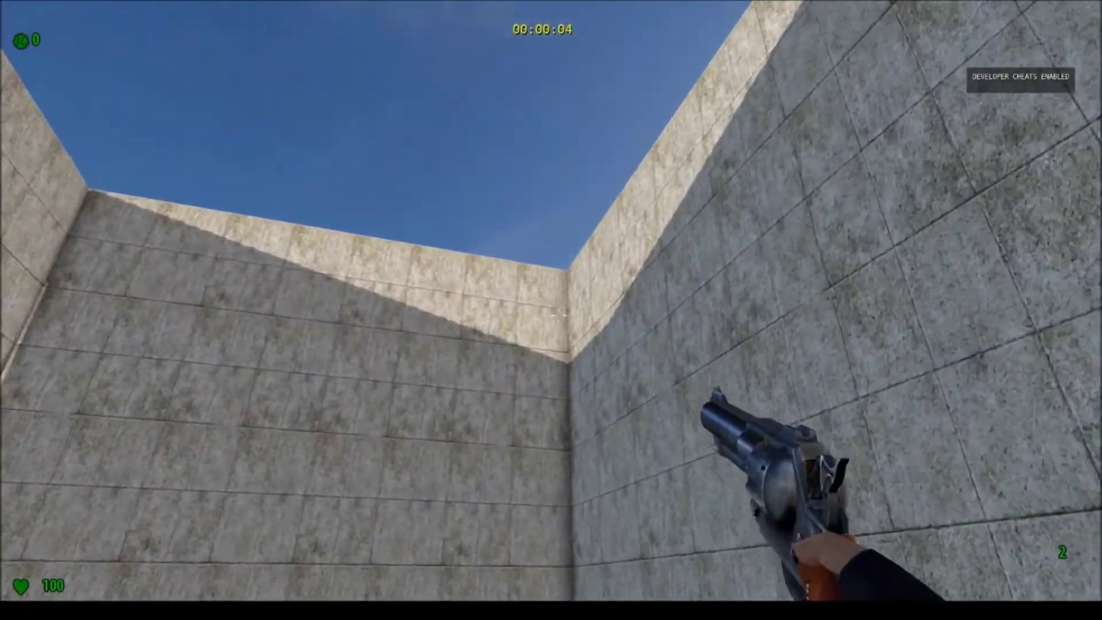
key("w")
key("w")
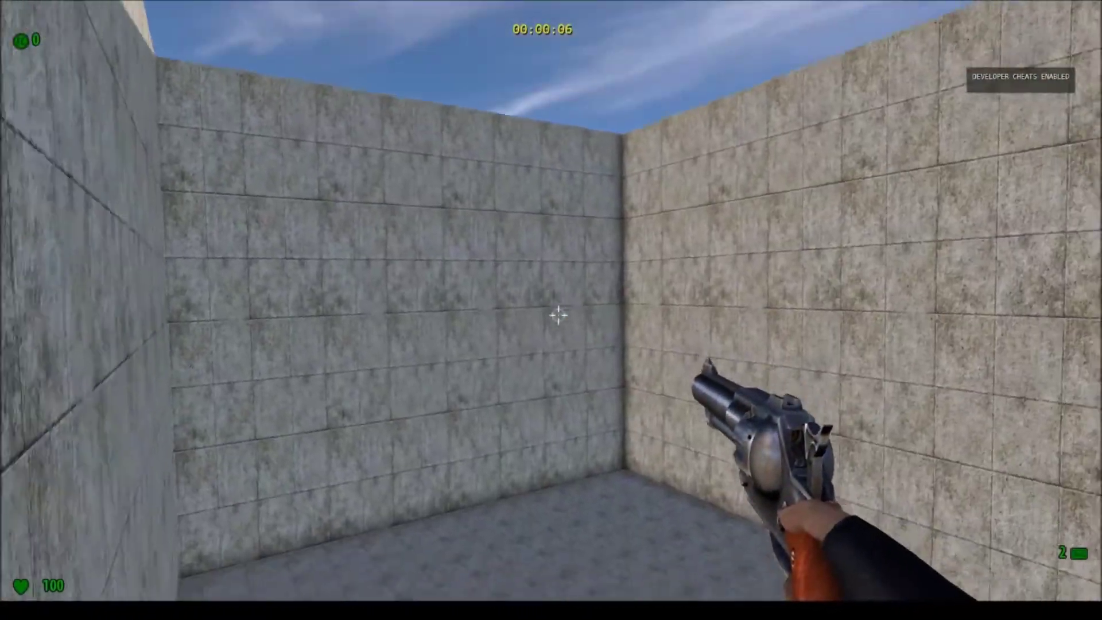
key("space")
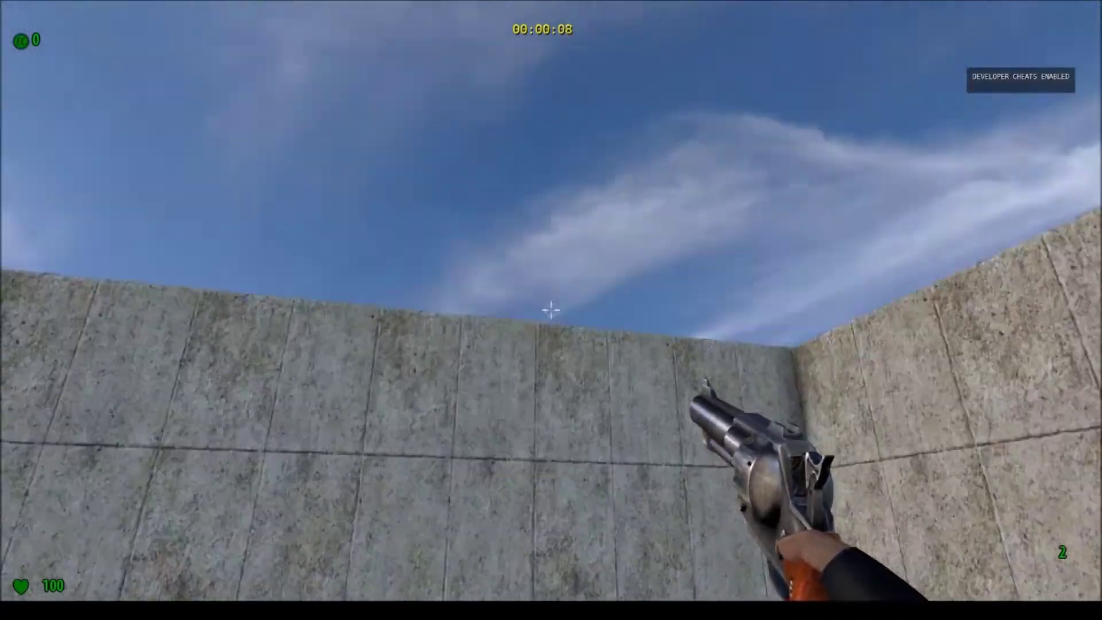
key("w")
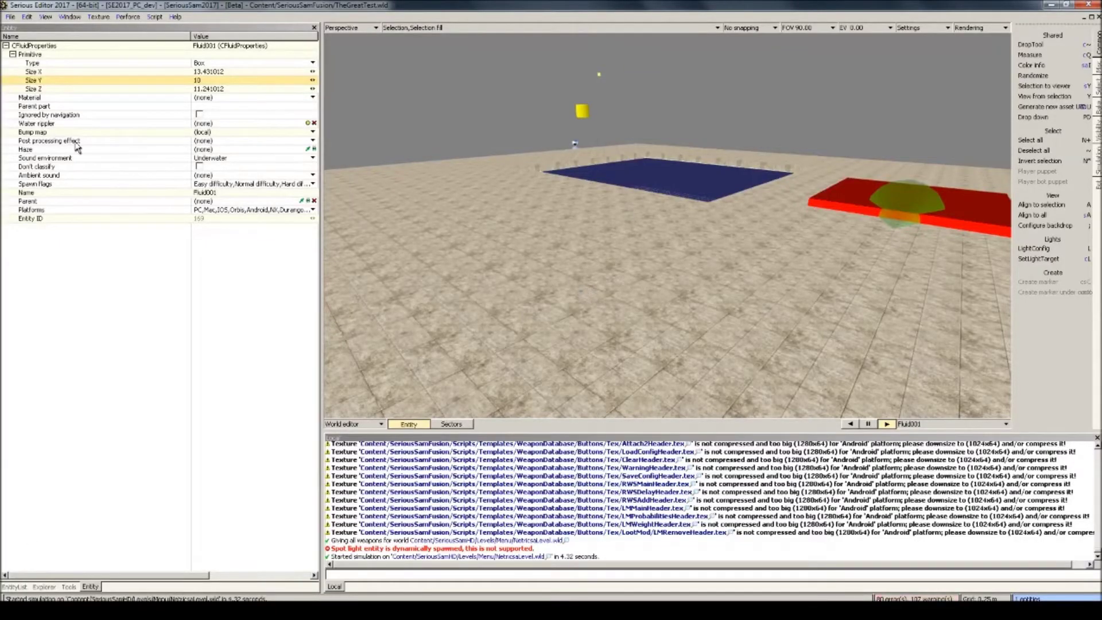
Step: Assign WaterFluid.mat from SeriousSam3/Databases/Materials as the fluid's material
left_click(208, 100)
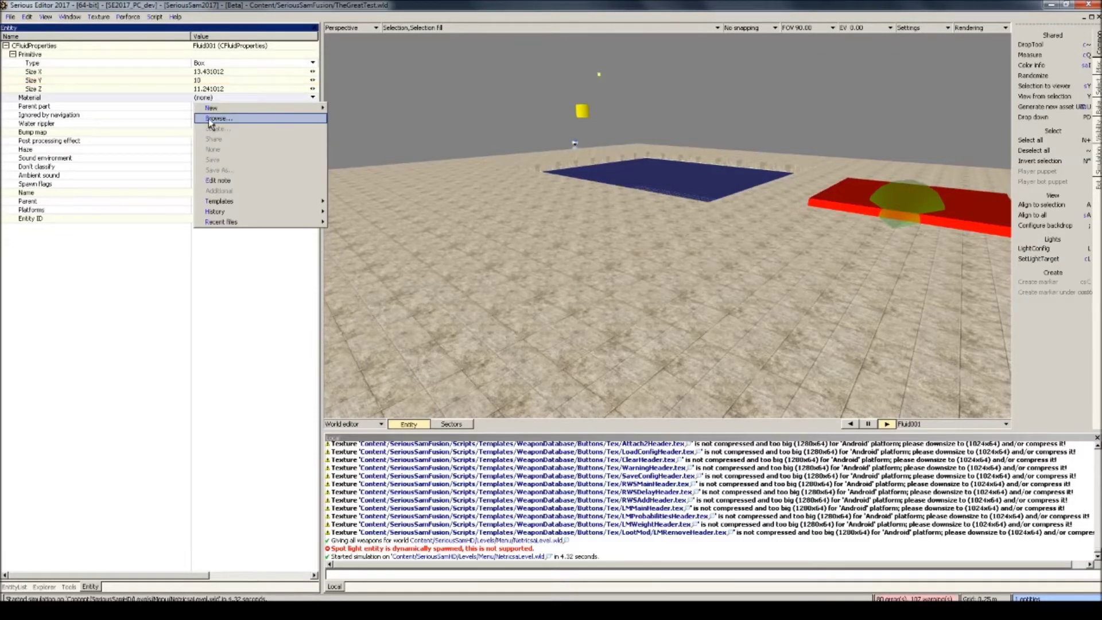
left_click(209, 121)
scroll(474, 376, "down", 1)
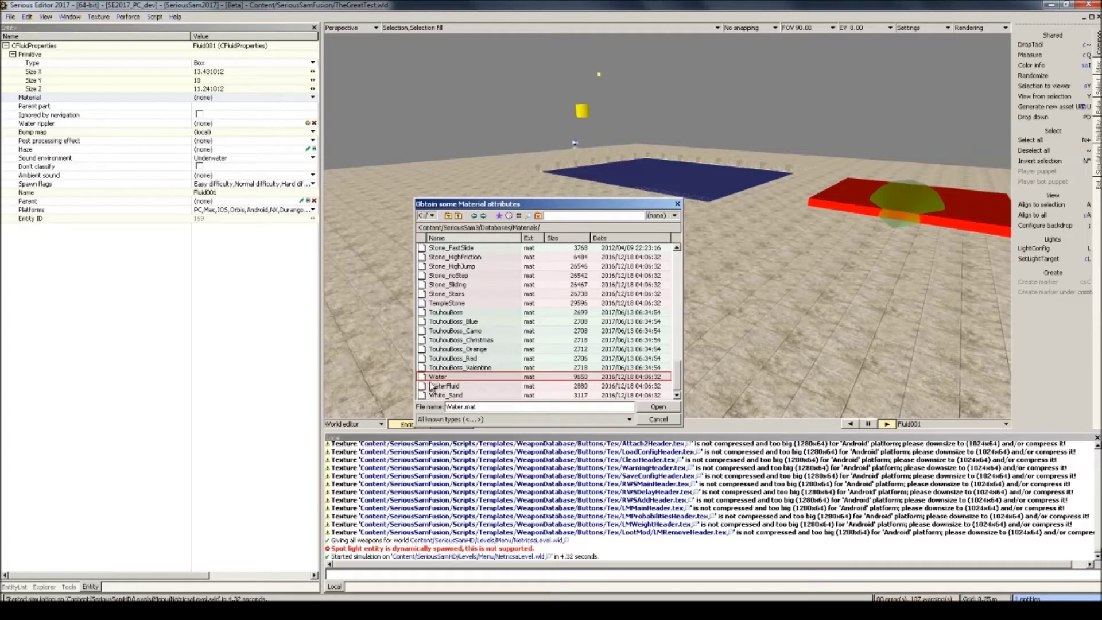
double_click(475, 387)
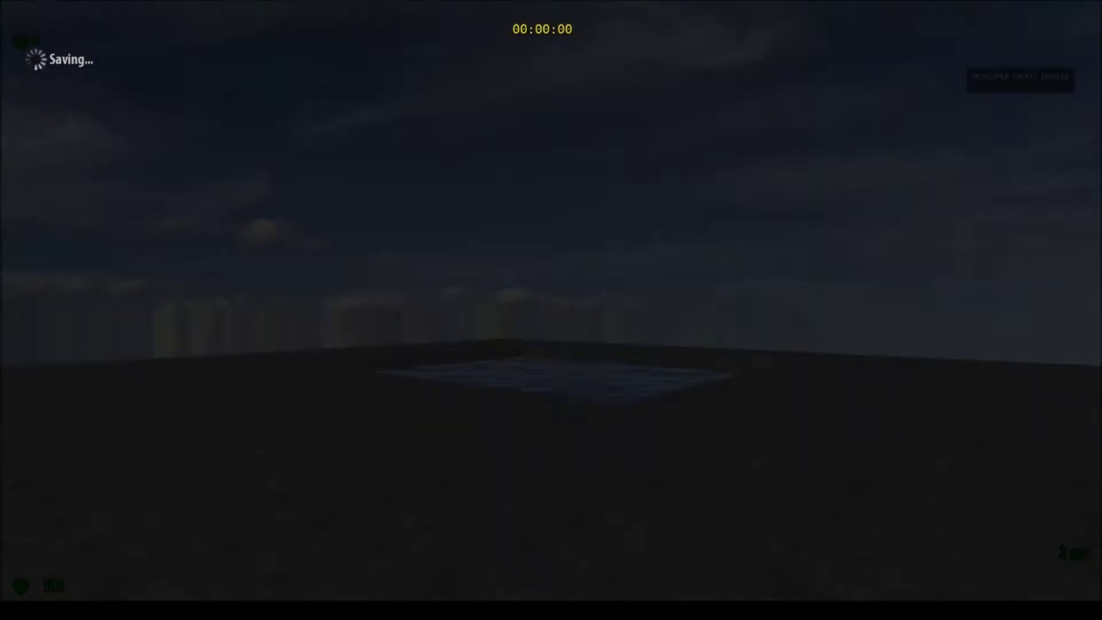
Step: Test the fluid's material in game by entering the pit, and leave the game test
key("w")
key("w")
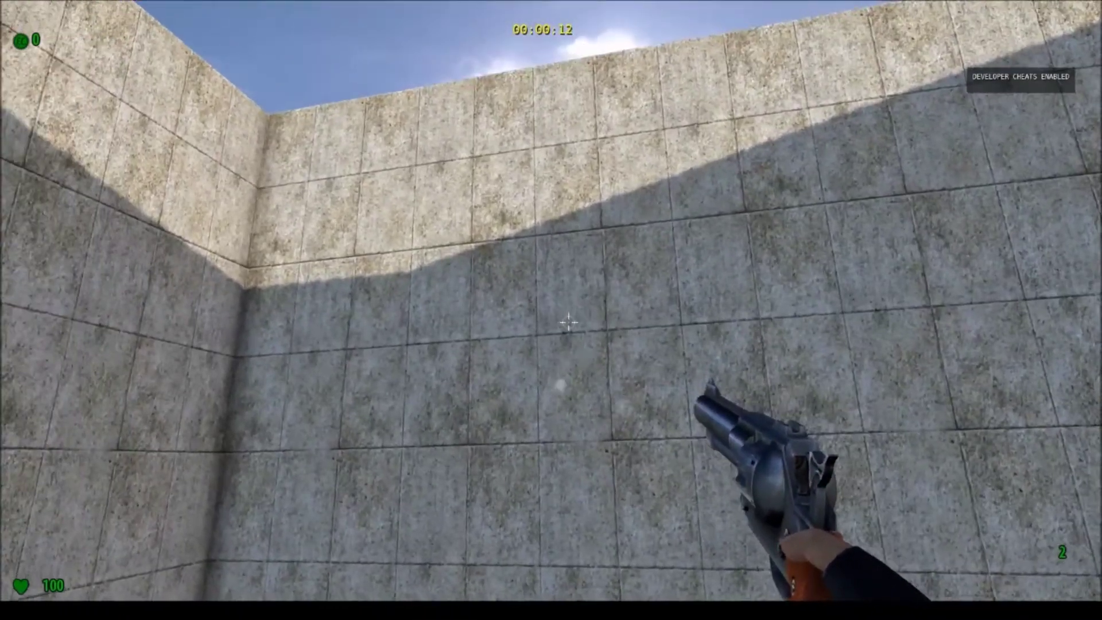
key("Escape")
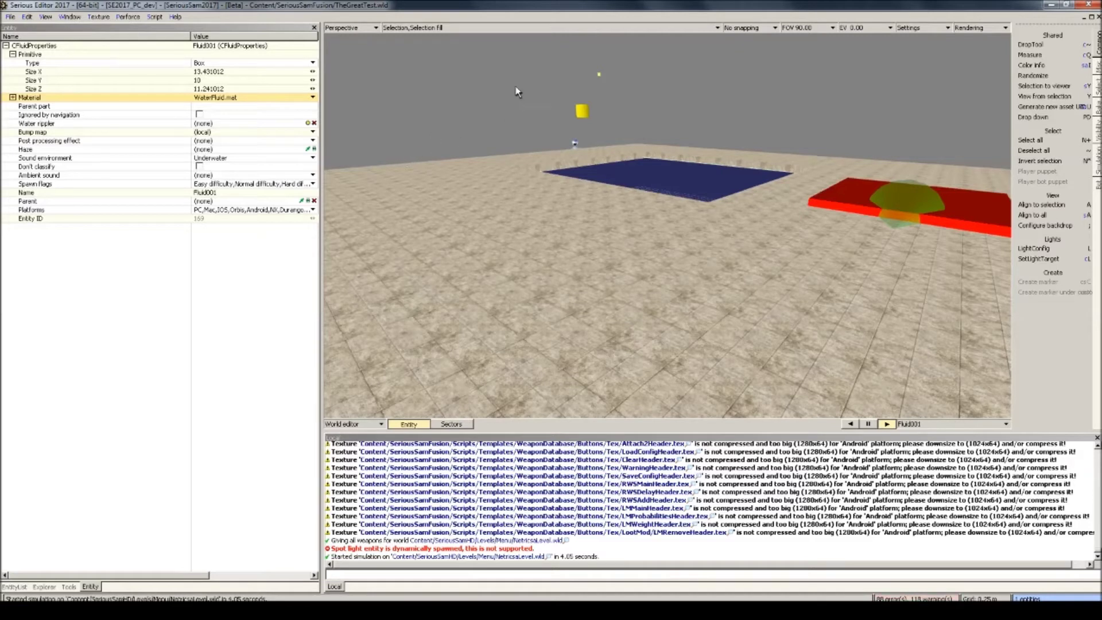
Step: Create a new CPostProcessingPreset as the fluid's post processing effect and expand its parameters
right_click(215, 142)
mouse_move(232, 152)
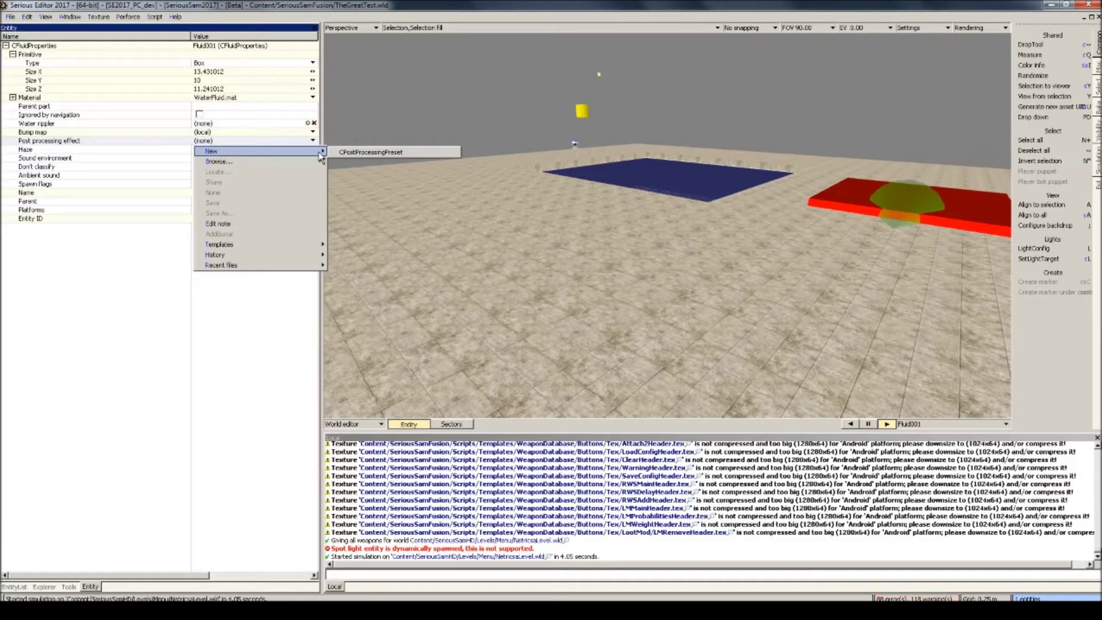
left_click(370, 152)
left_click(13, 141)
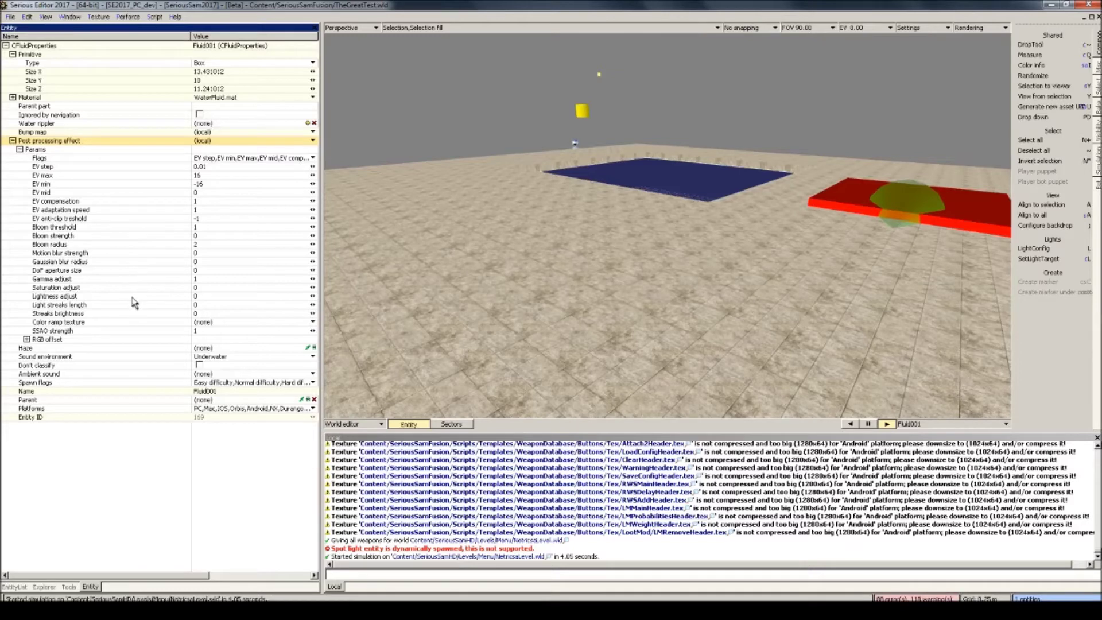
Step: Set the fluid's motion blur strength to 0.2 and Gaussian blur radius to 3, and test the effect in game
left_click(209, 261)
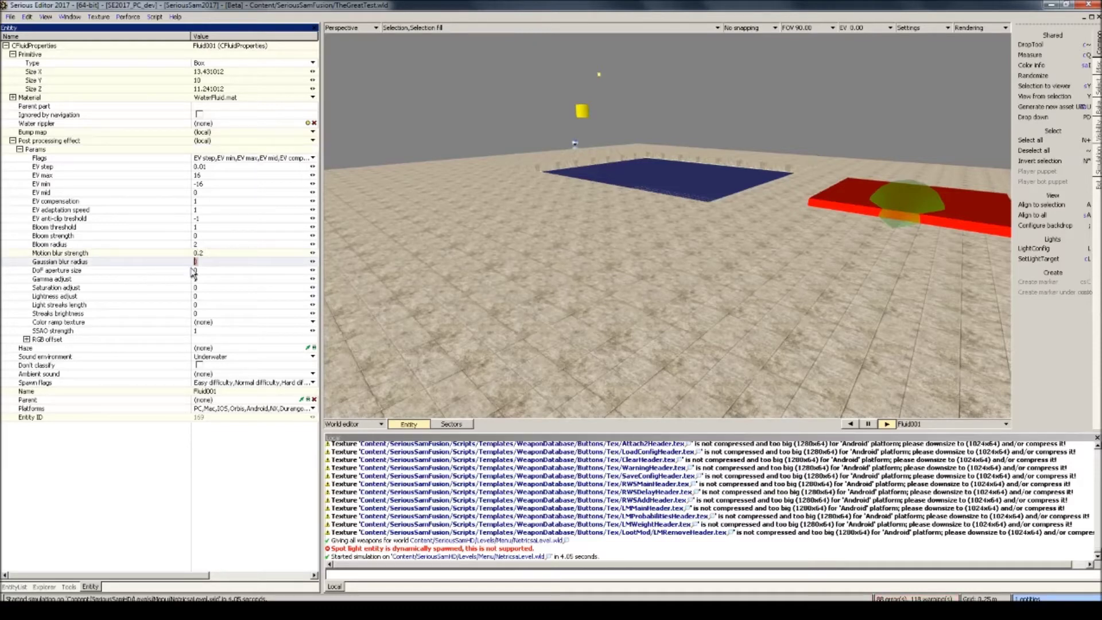
left_click(165, 288)
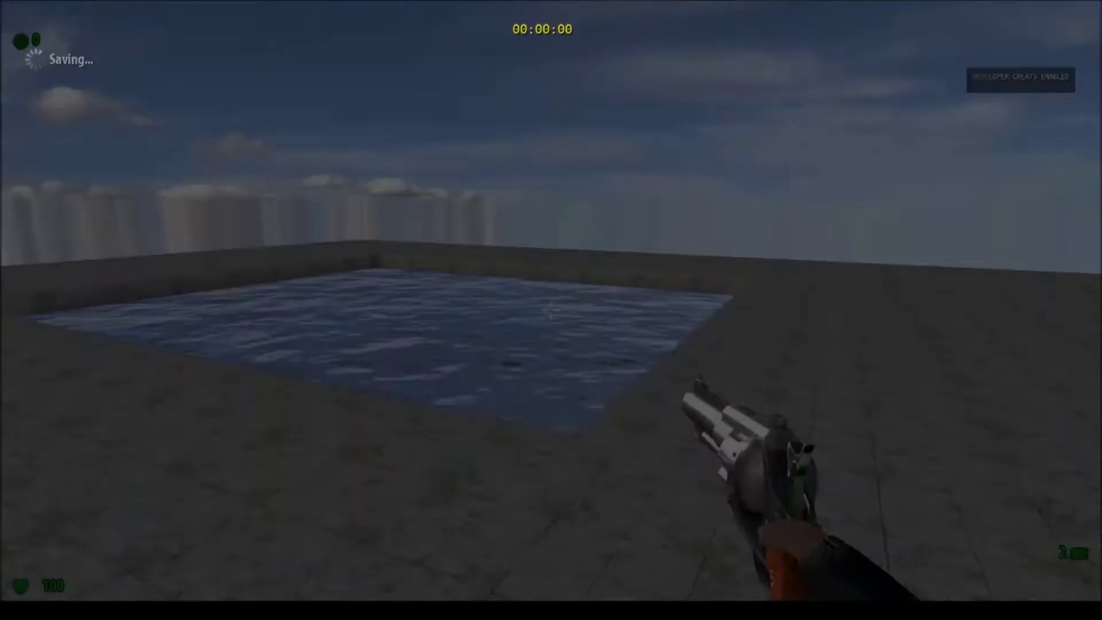
key("w")
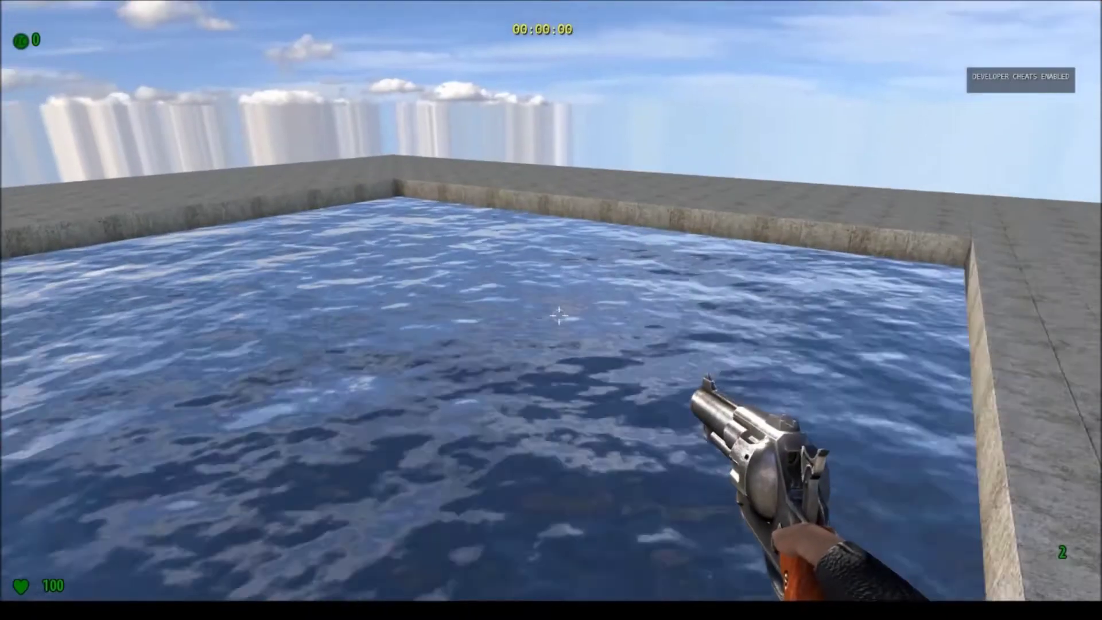
key("w")
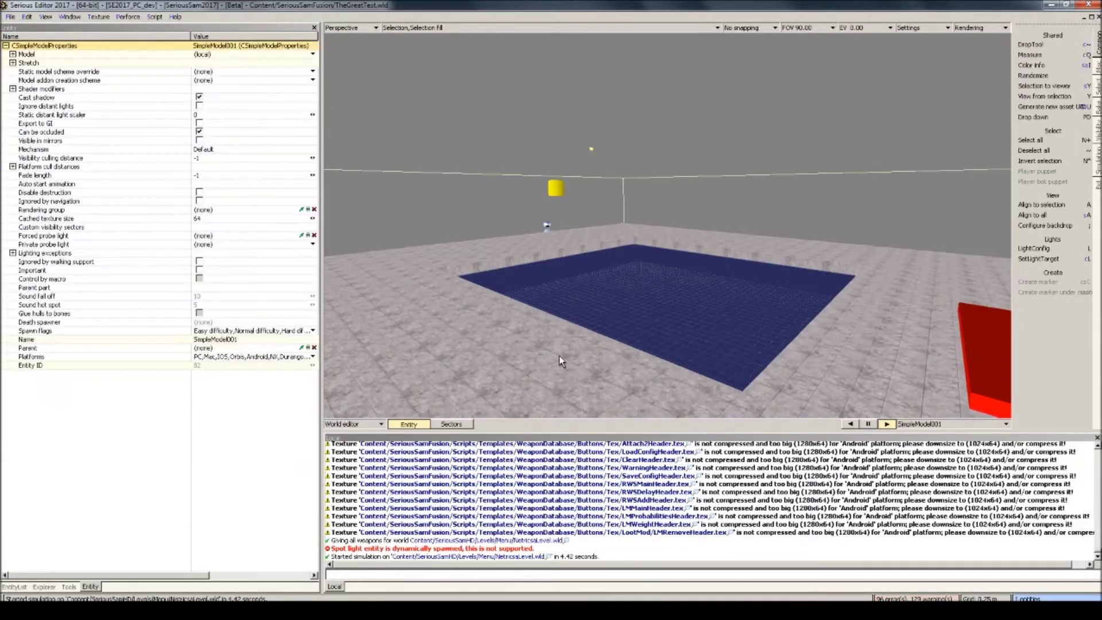
Step: Set the lightness adjust of the pit fluid's post processing effect to -0.4
left_click(624, 278)
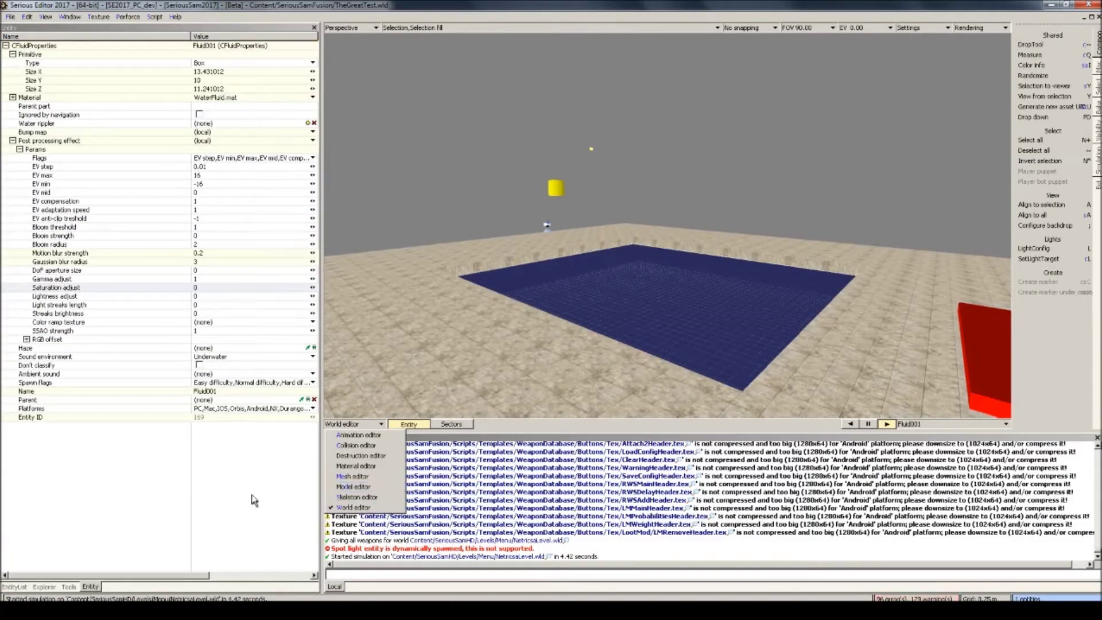
left_click(172, 297)
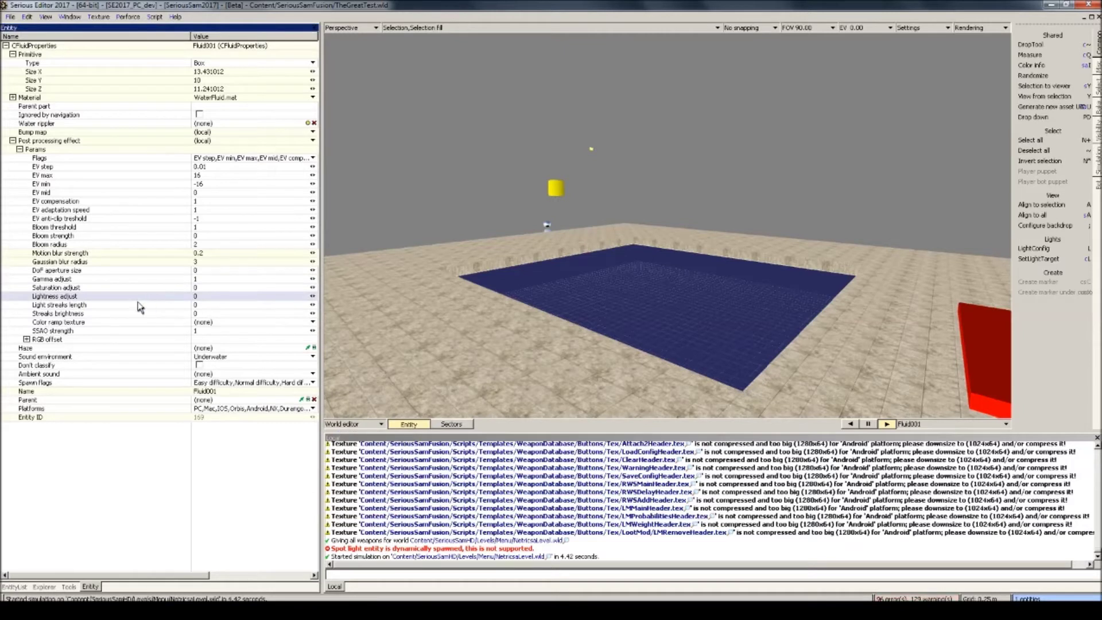
left_click(197, 296)
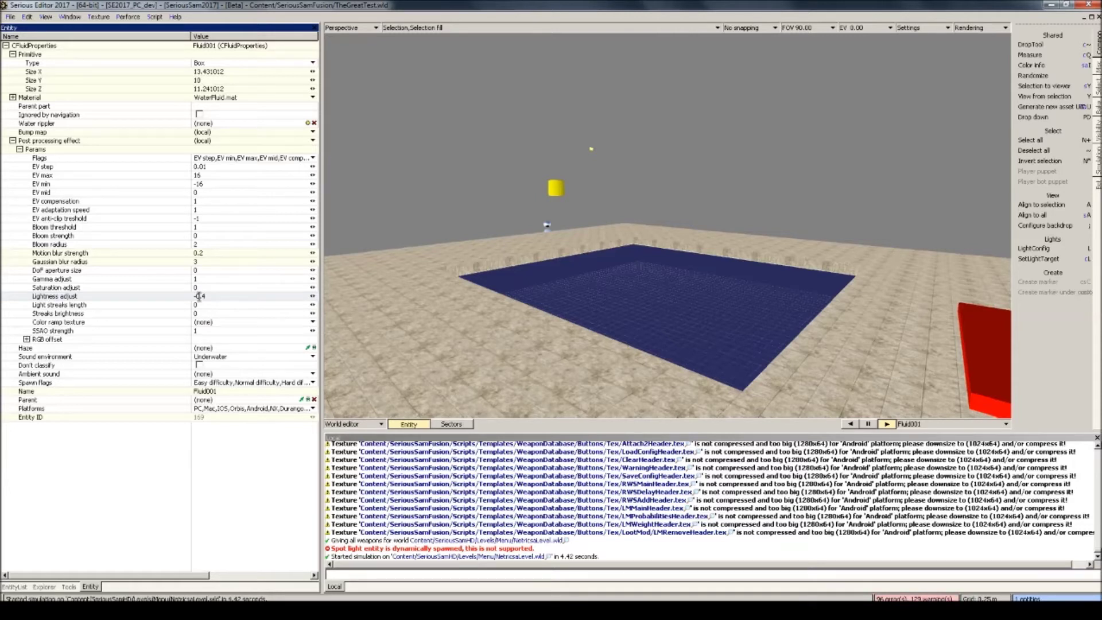
key("Return")
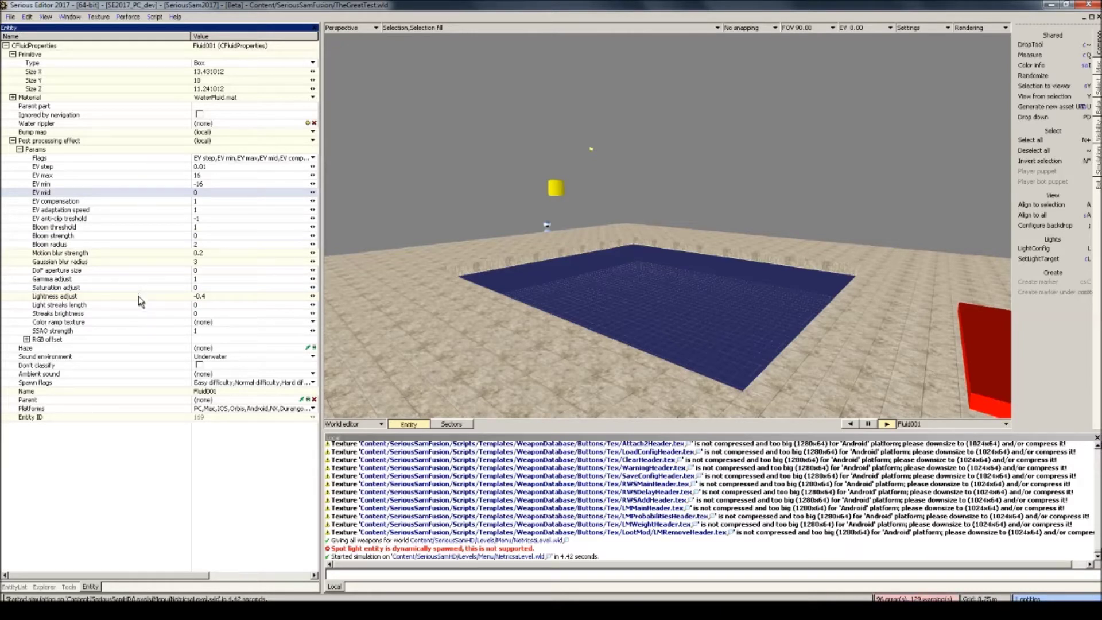
Step: Run the level as a game test, dive below and jump out of the water, walk around the pool, and return to the editor
left_click(673, 275)
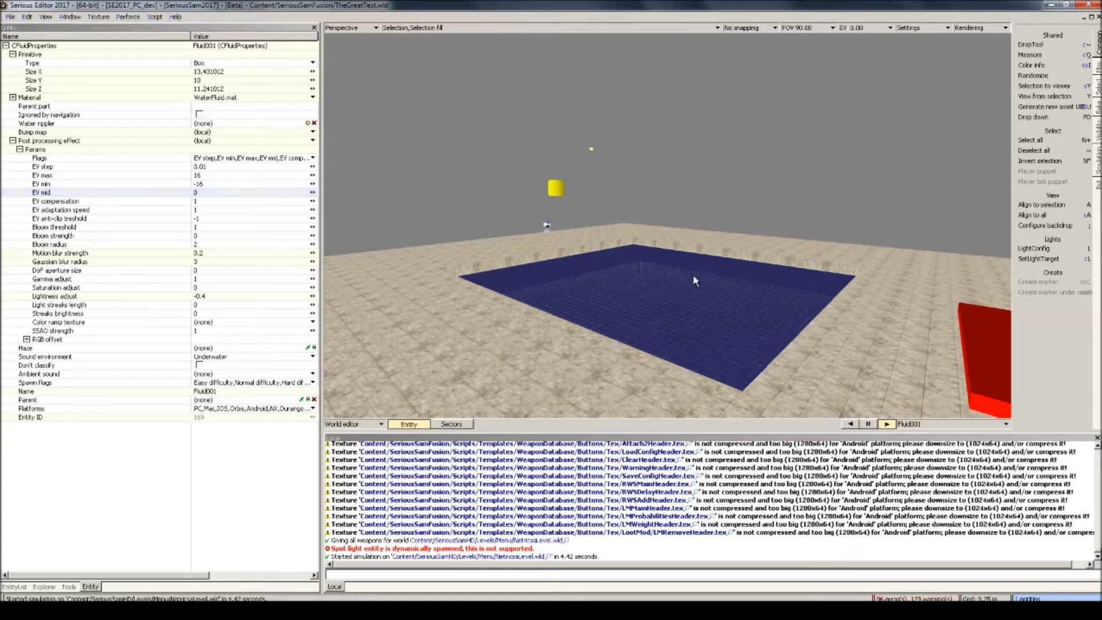
key("ctrl+g")
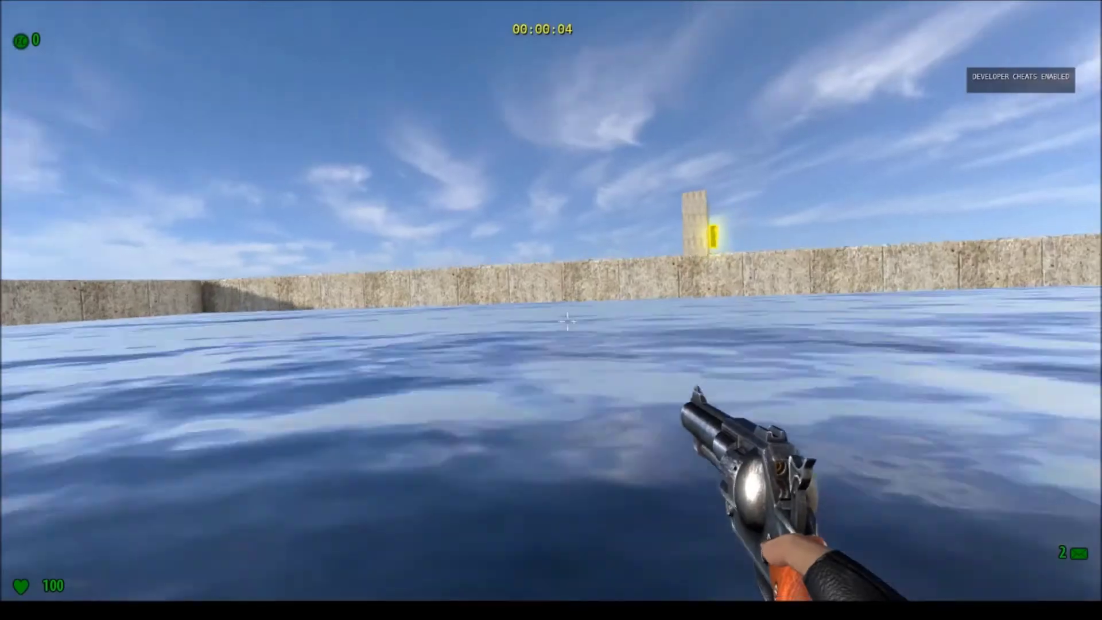
key("space")
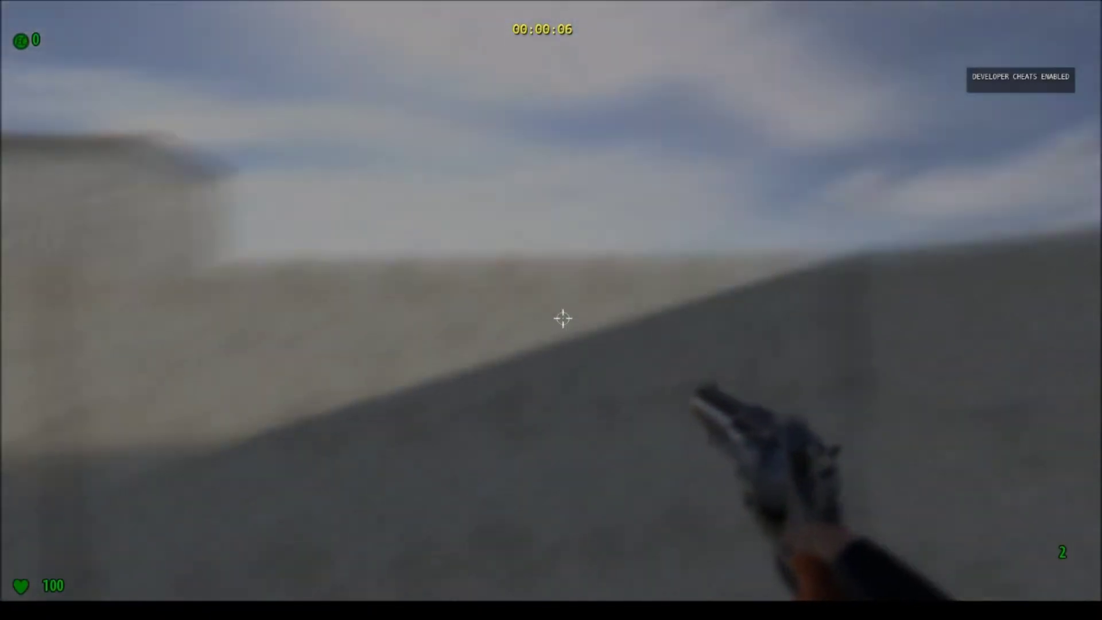
key("space")
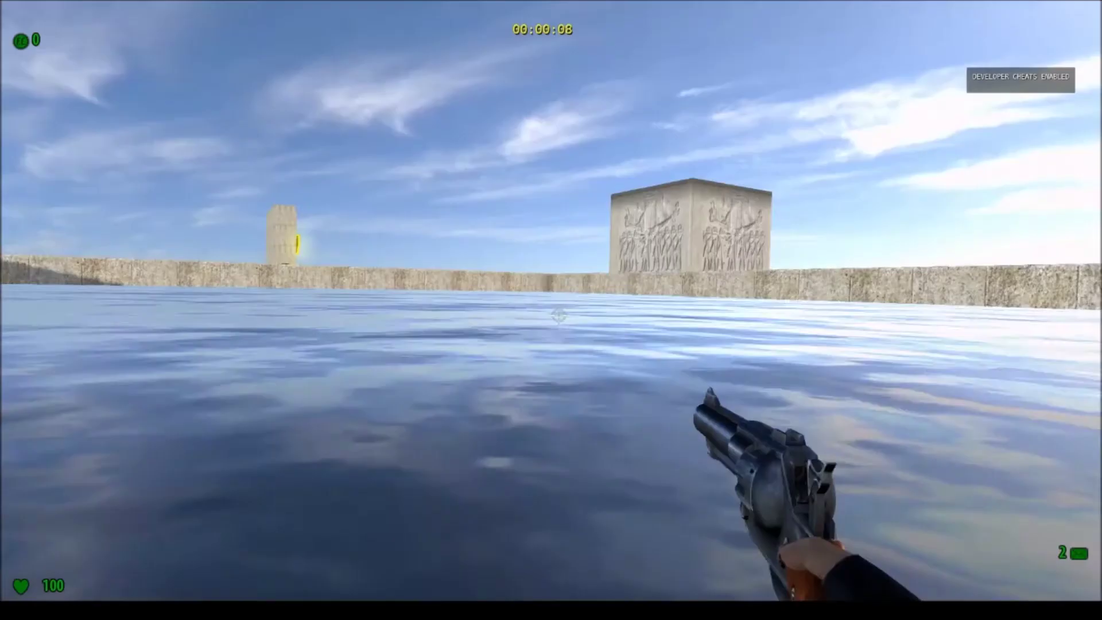
key("s")
key("space")
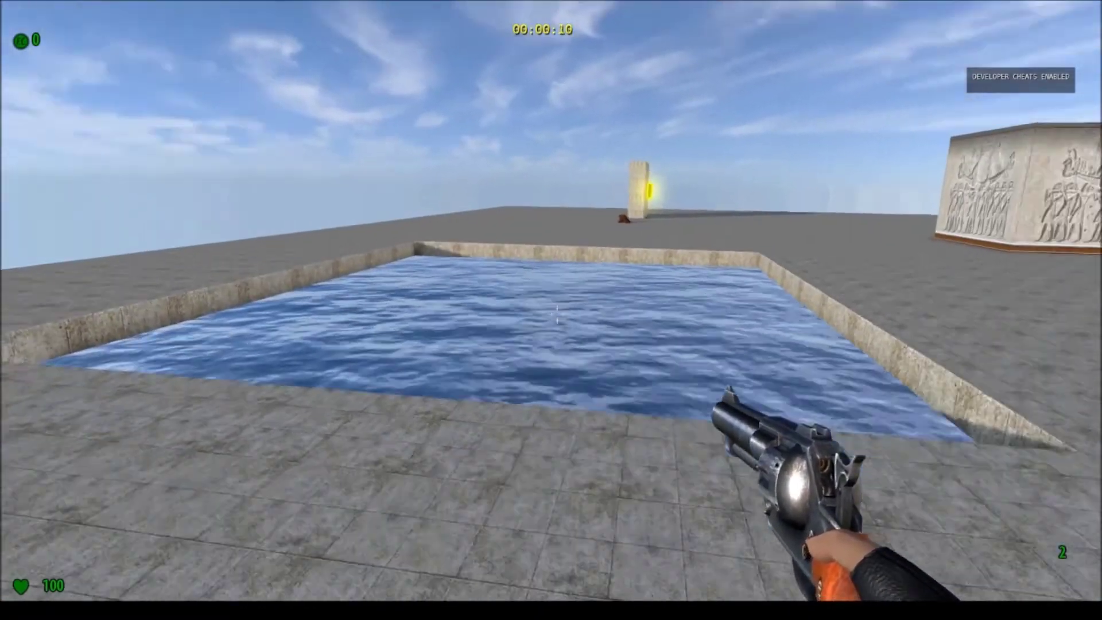
key("w")
key("a")
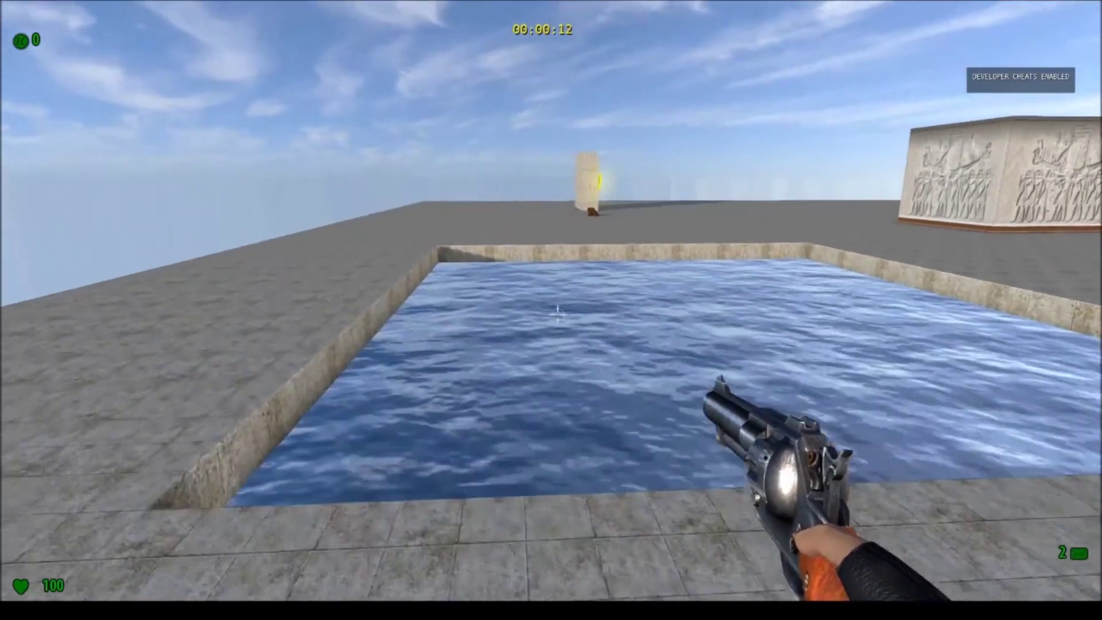
left_click(557, 315)
left_click(557, 314)
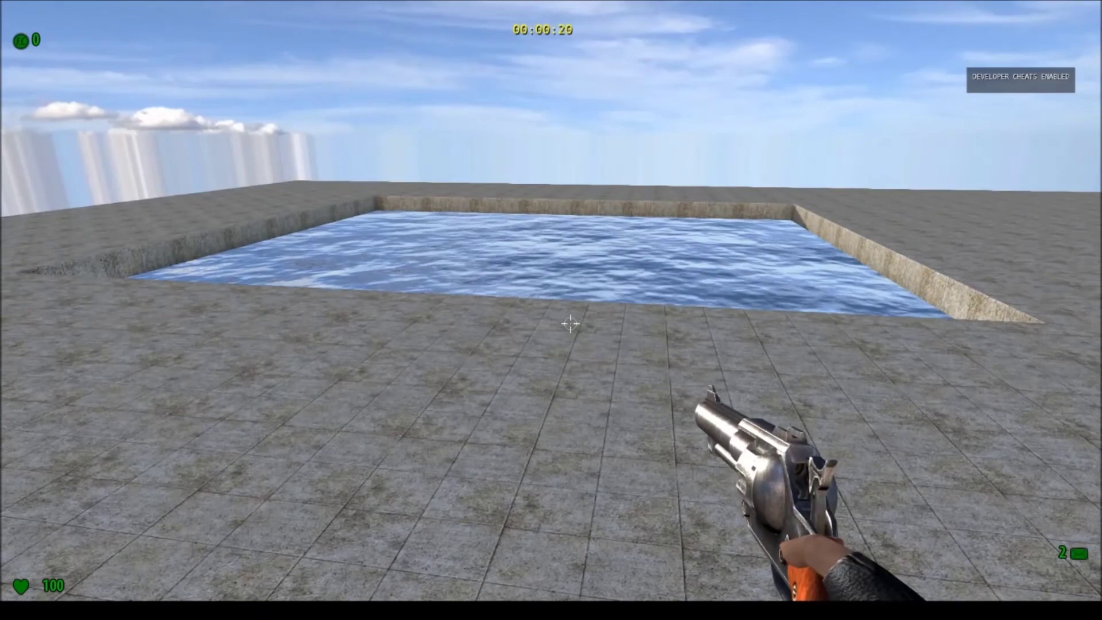
key("w")
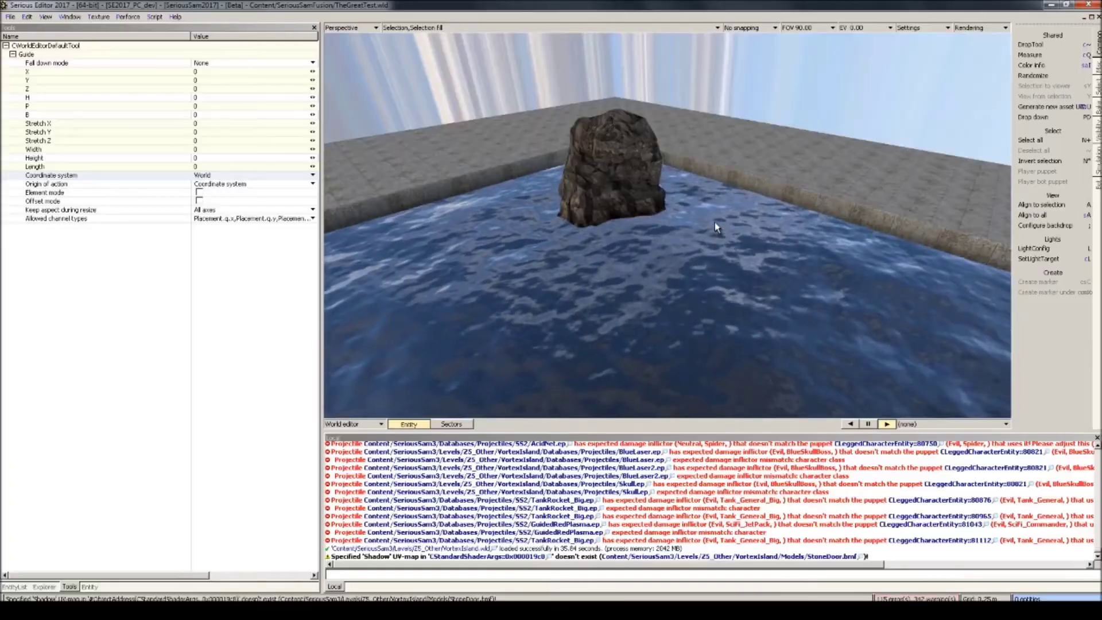
Step: Place a Mirror entity from the Effects group above the pool with the rock
middle_click_drag(714, 223, 782, 258)
middle_click_drag(668, 225, 778, 189)
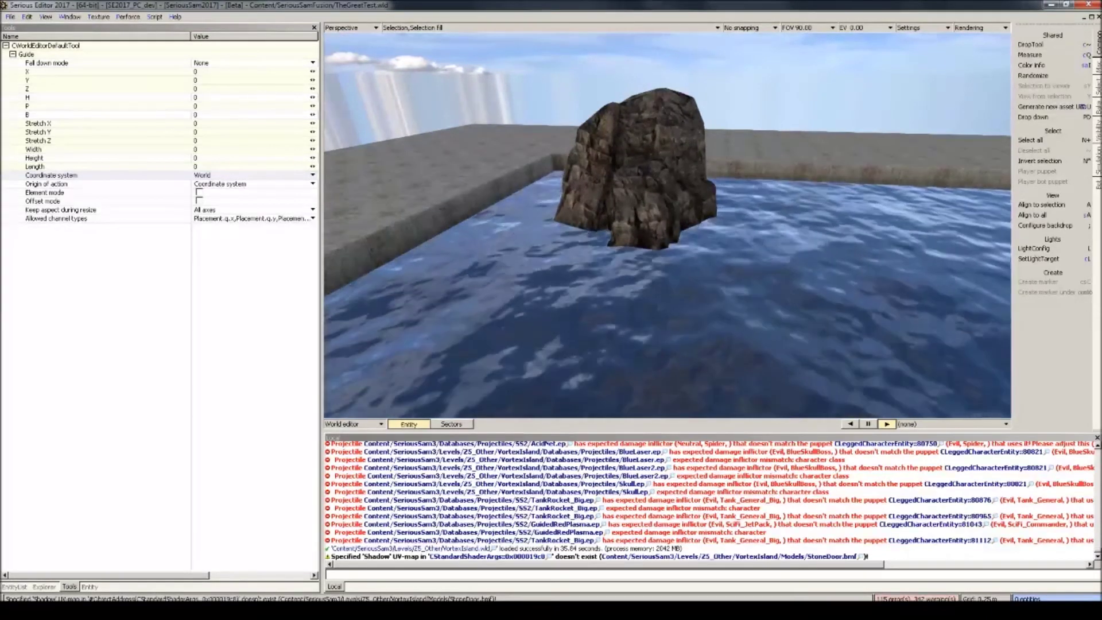
middle_click_drag(668, 226, 706, 228)
left_click(17, 586)
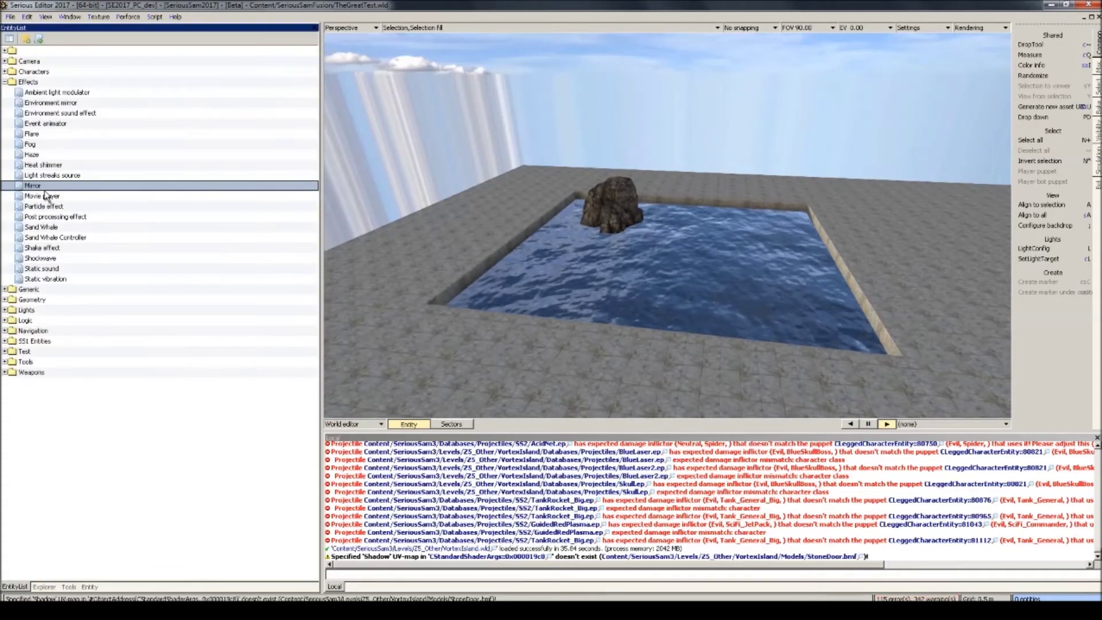
left_click_drag(30, 199, 671, 250)
key("1")
middle_click_drag(672, 250, 540, 238)
left_click_drag(712, 165, 601, 174)
Step: Set the mirror's P rotation to 90 so it lies flat
key("q")
left_click(253, 106)
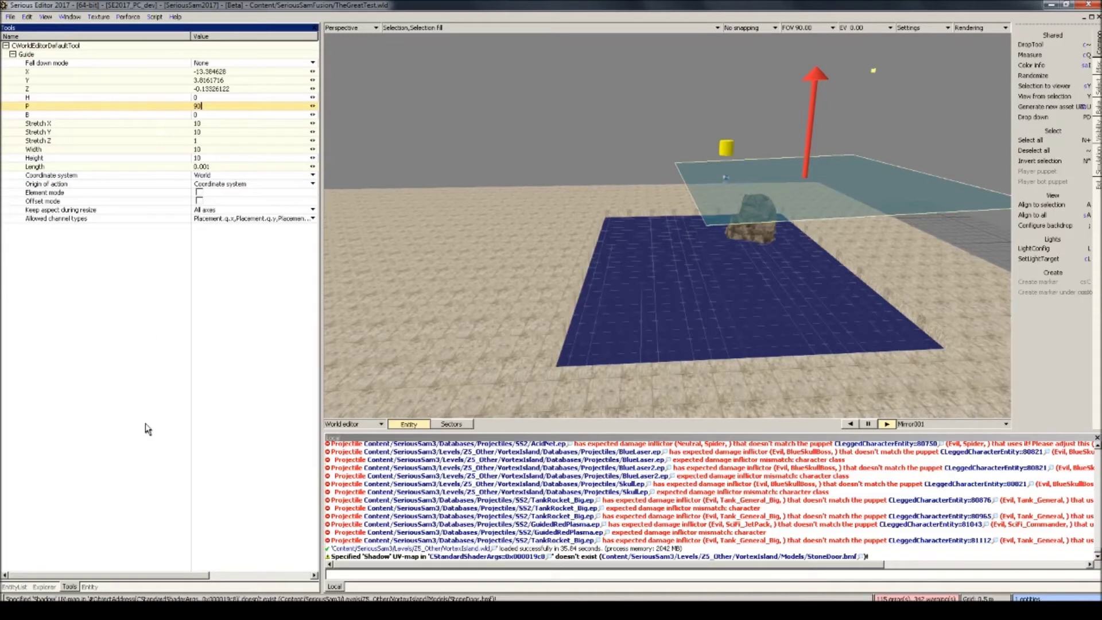
type("90")
key("Return")
Step: Lower the mirror onto the water surface at a height of about 0.04 and centre it over the pool
left_click(734, 167)
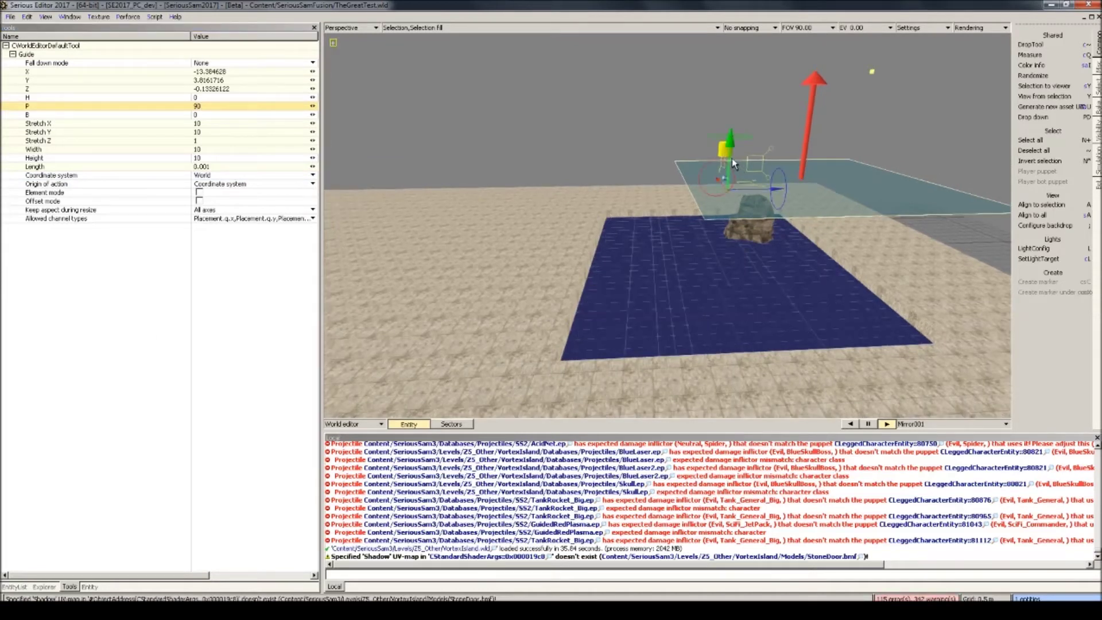
left_click_drag(732, 157, 718, 195)
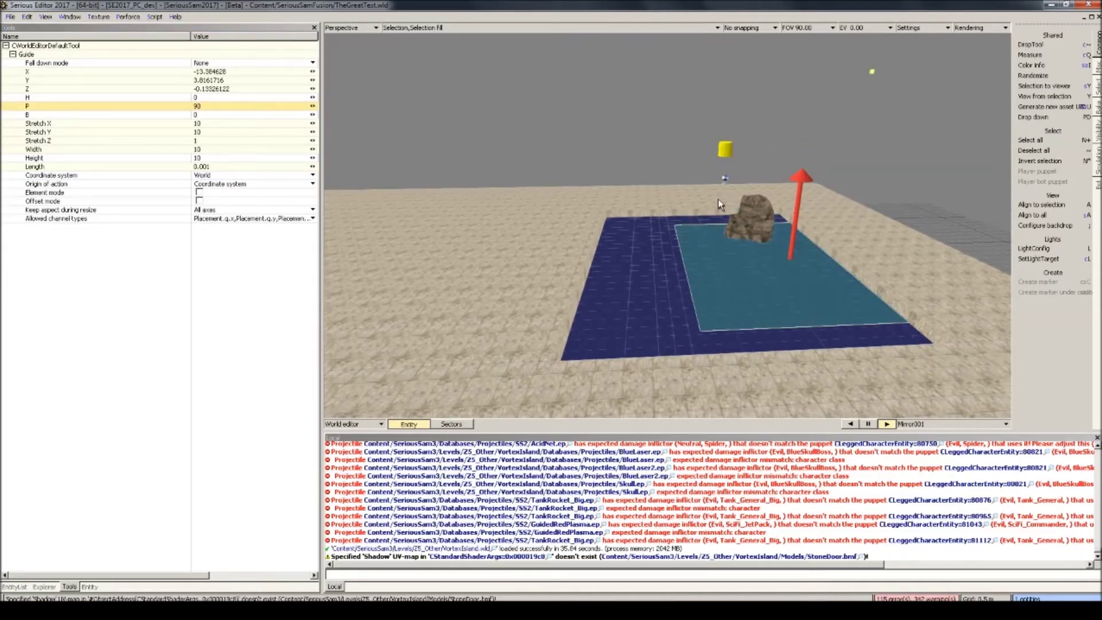
left_click_drag(746, 188, 708, 188)
left_click(707, 188)
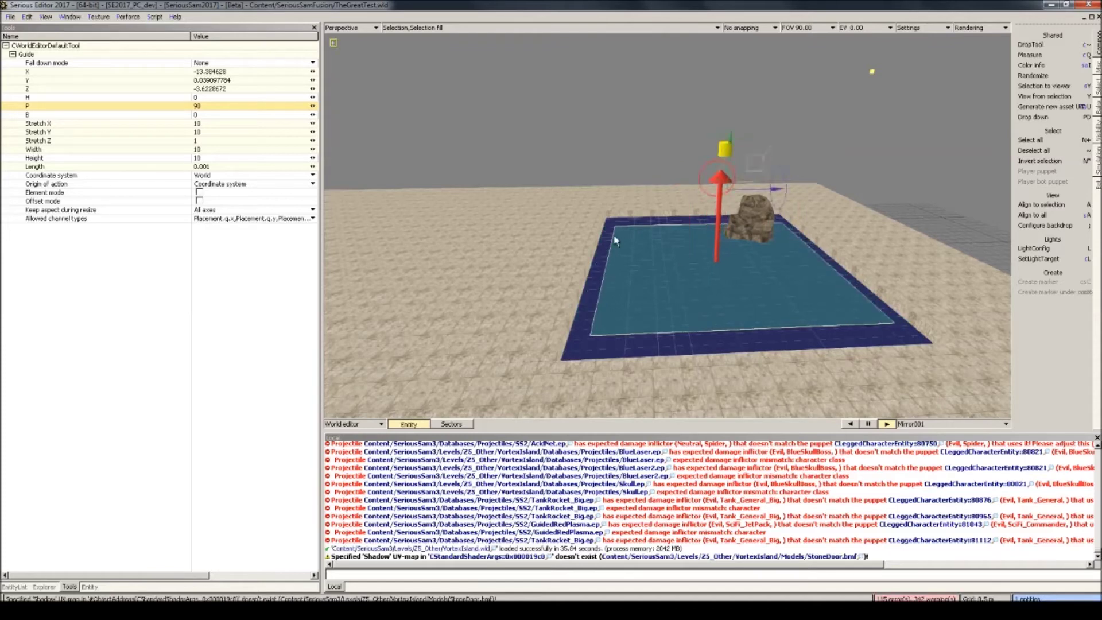
Step: Stretch the mirror's four edges out to the pool's borders so it covers the whole water surface
left_click(98, 587)
middle_click_drag(617, 193, 636, 189)
left_click_drag(503, 198, 467, 188, "ctrl+shift")
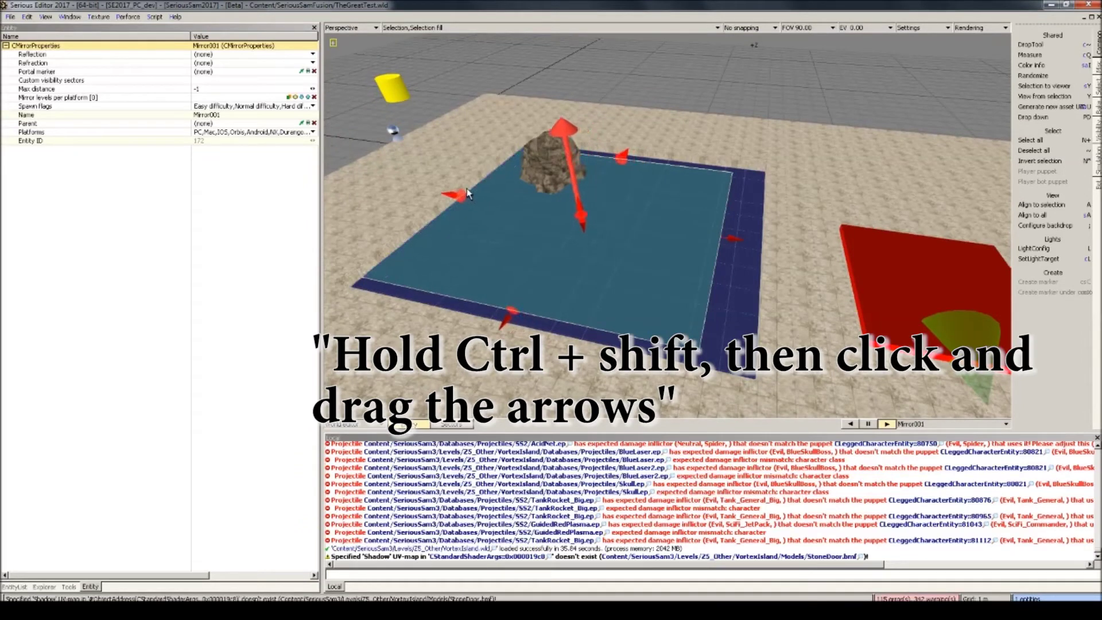
left_click_drag(511, 323, 519, 337, "ctrl+shift")
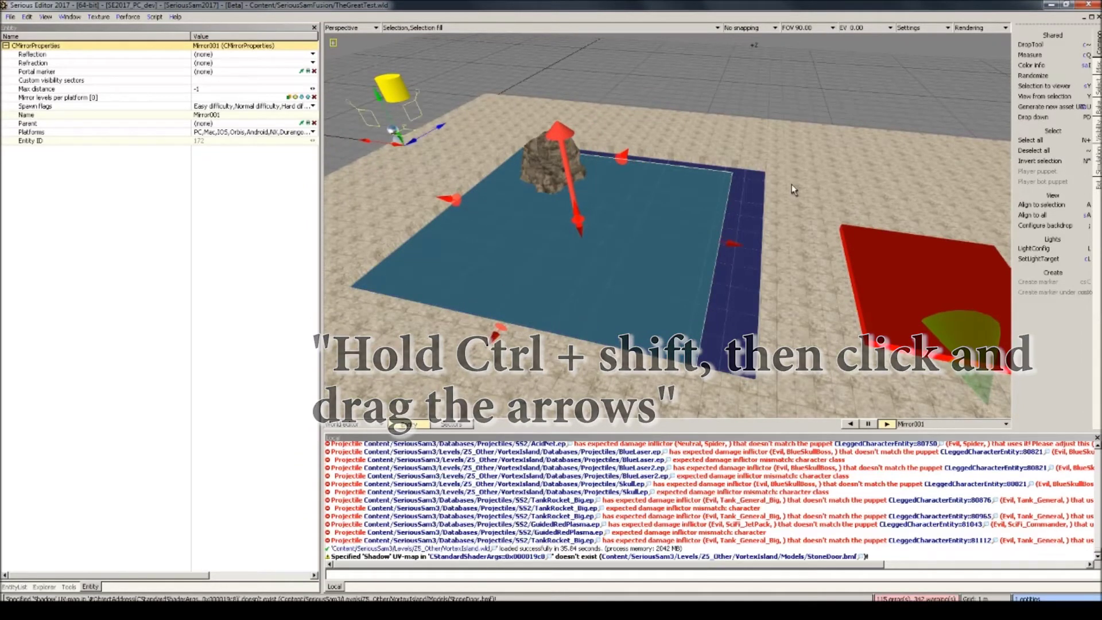
left_click_drag(735, 238, 769, 250, "ctrl+shift")
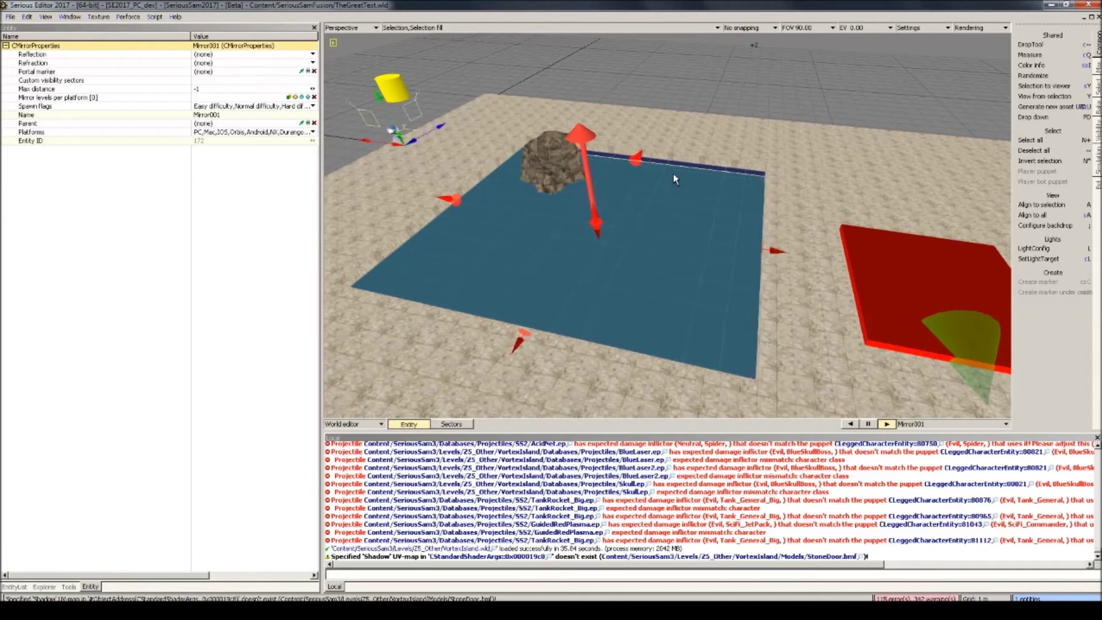
left_click_drag(636, 156, 640, 152, "ctrl+shift")
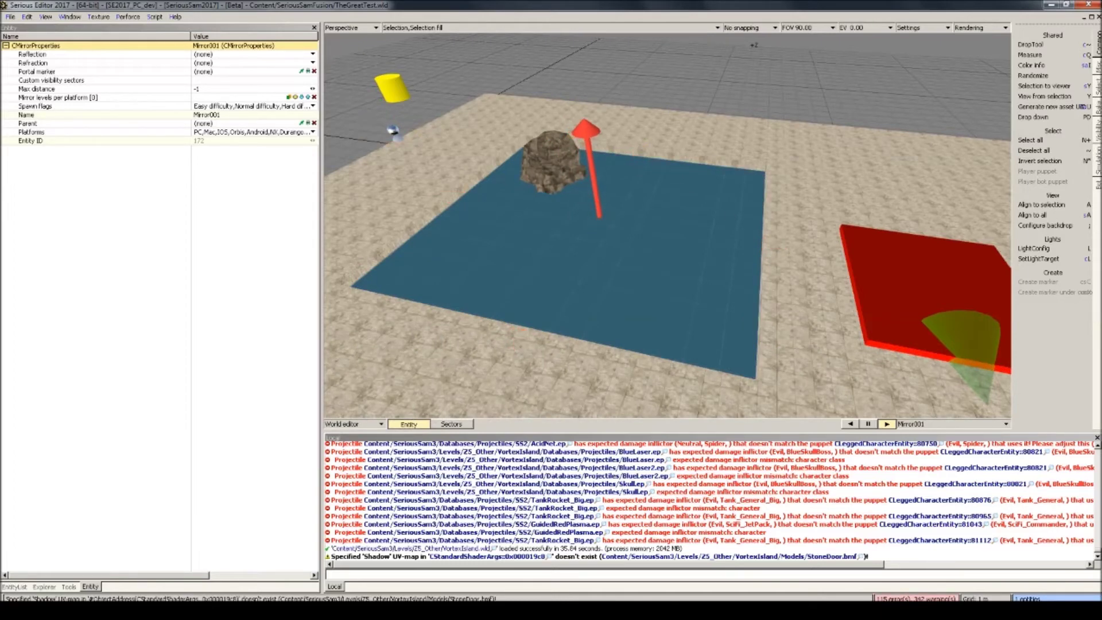
Step: Add one entry to the mirror's levels per platform and set its mirror level to Architecture
key("a")
left_click_drag(617, 147, 375, 134, "alt")
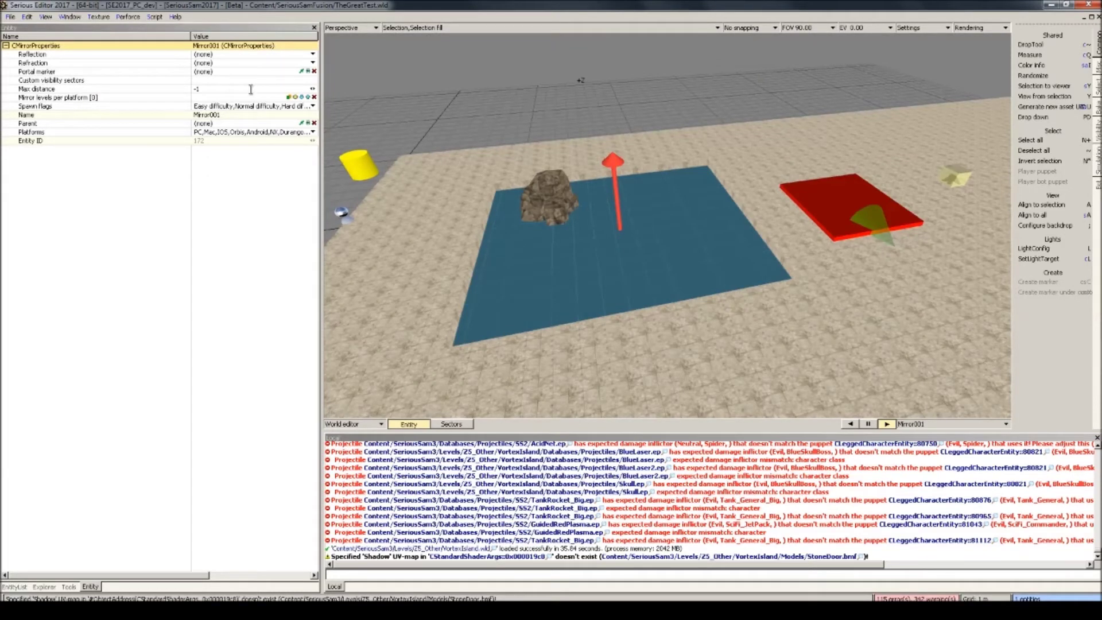
left_click(294, 97)
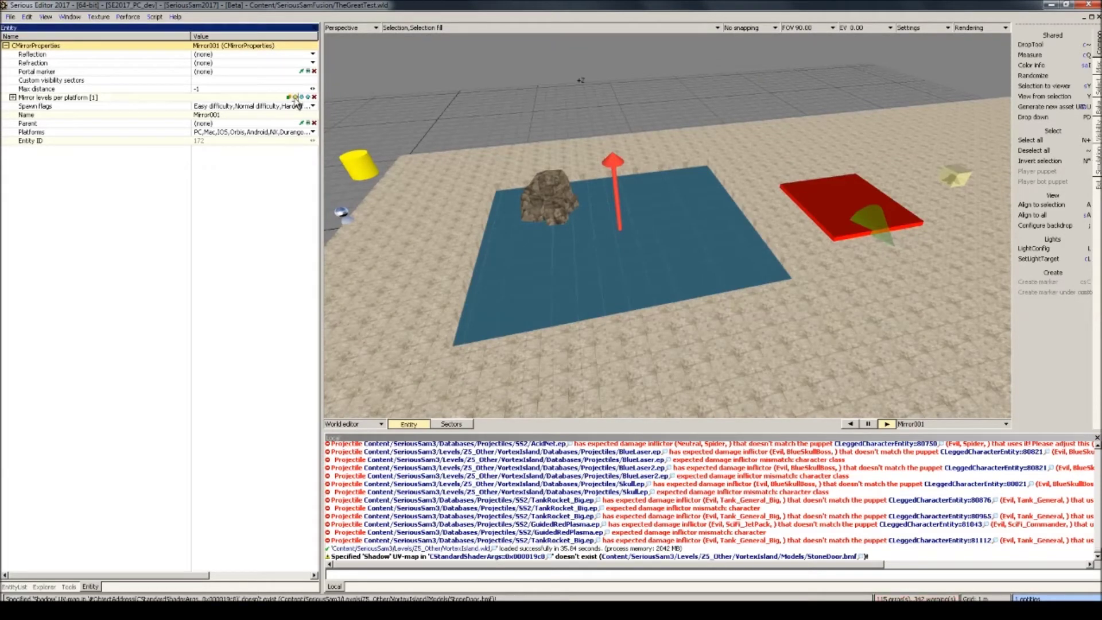
left_click(13, 98)
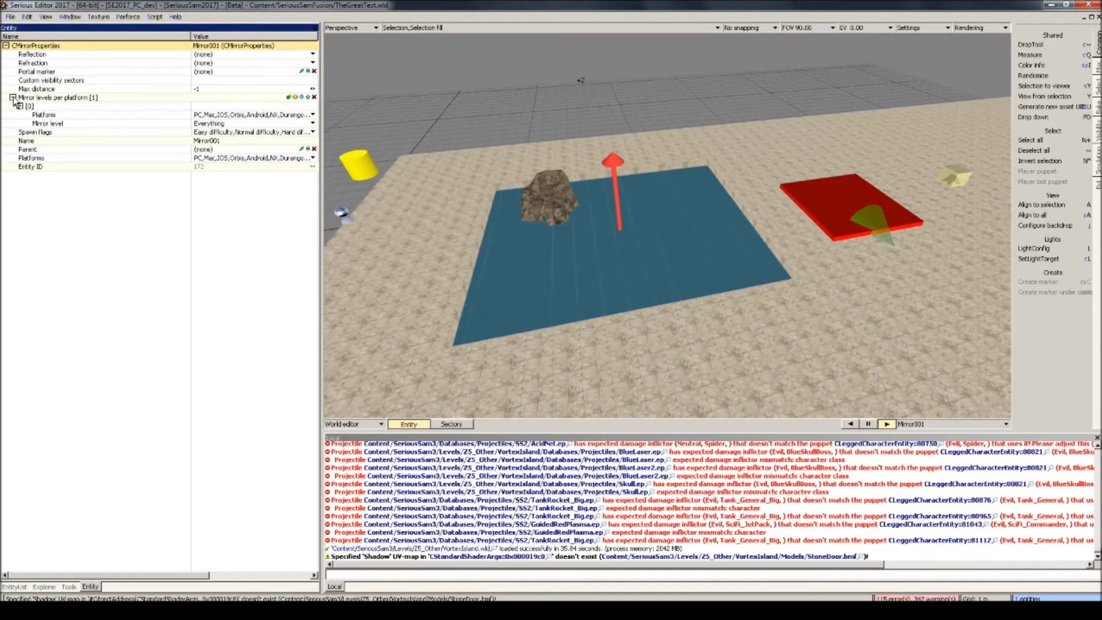
left_click(198, 124)
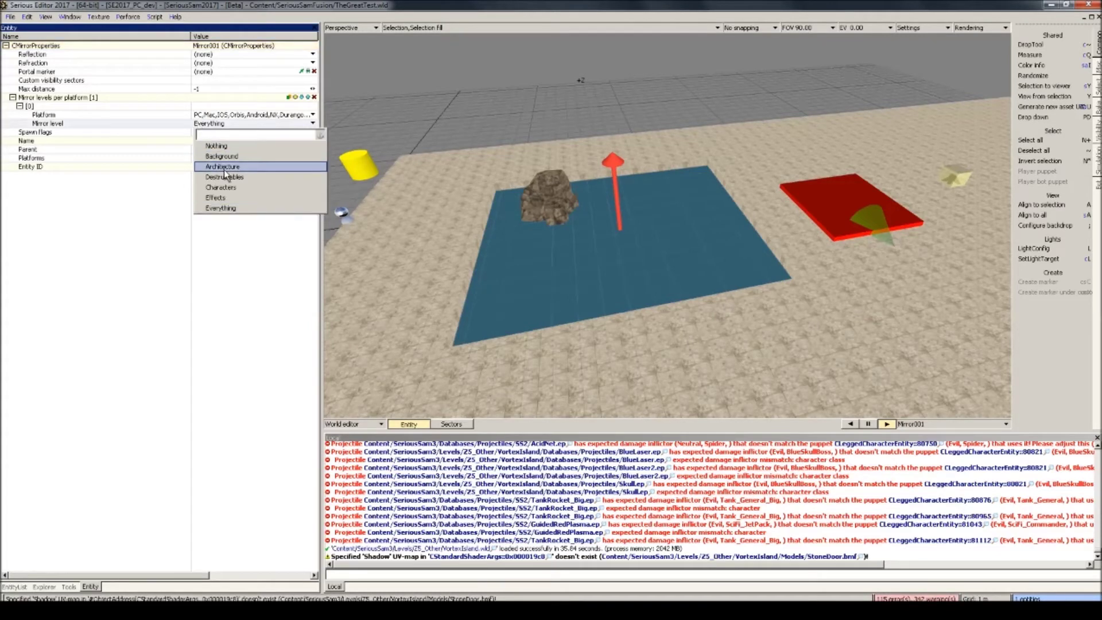
left_click(224, 168)
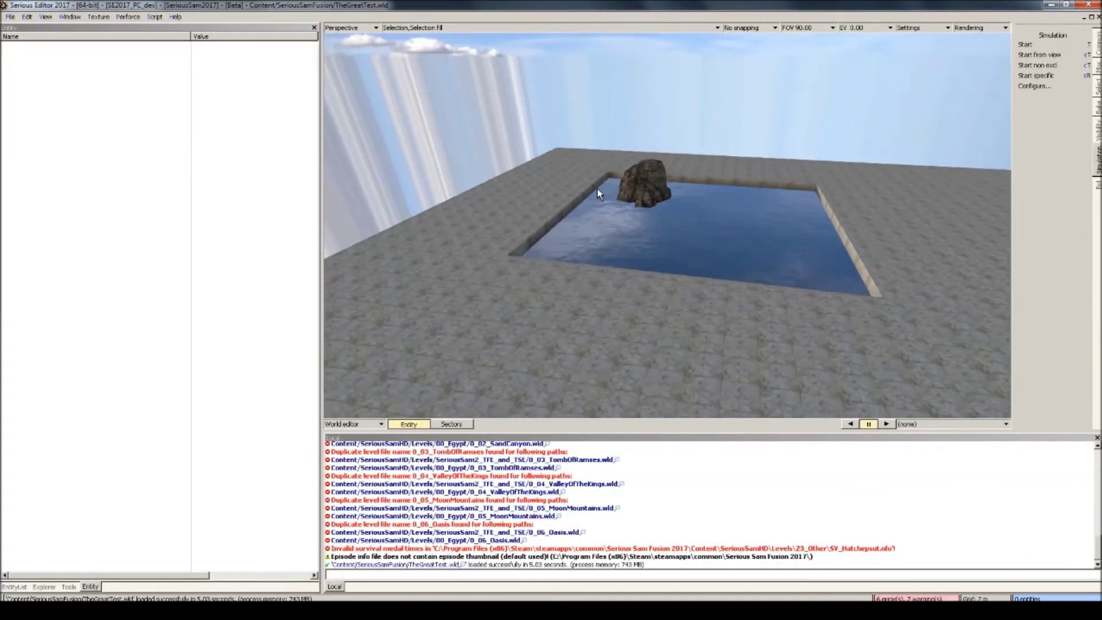
Step: Enable Visible in mirrors for the rock model in the pool
left_click(643, 182)
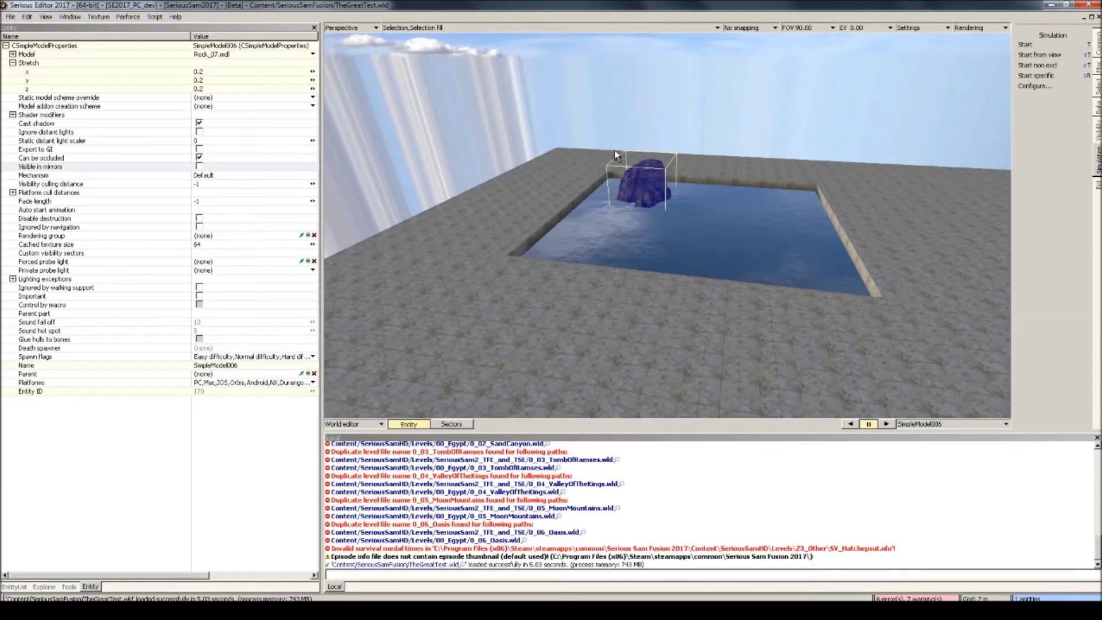
left_click(199, 167)
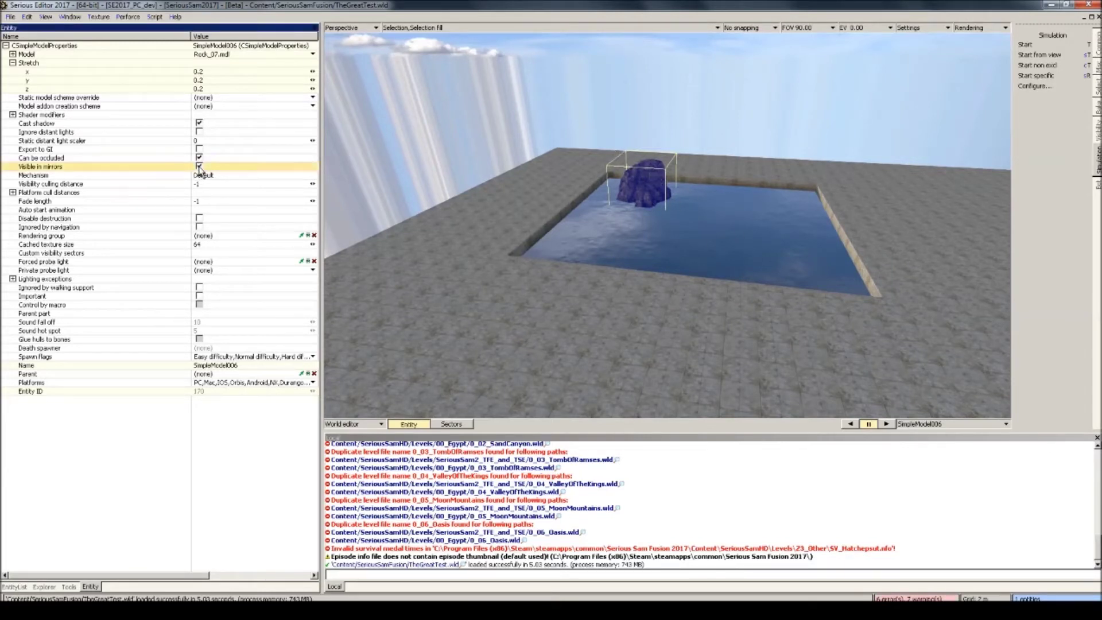
Step: Create a new CCanvasTexture for the mirror entity's Reflection property
left_click(605, 191)
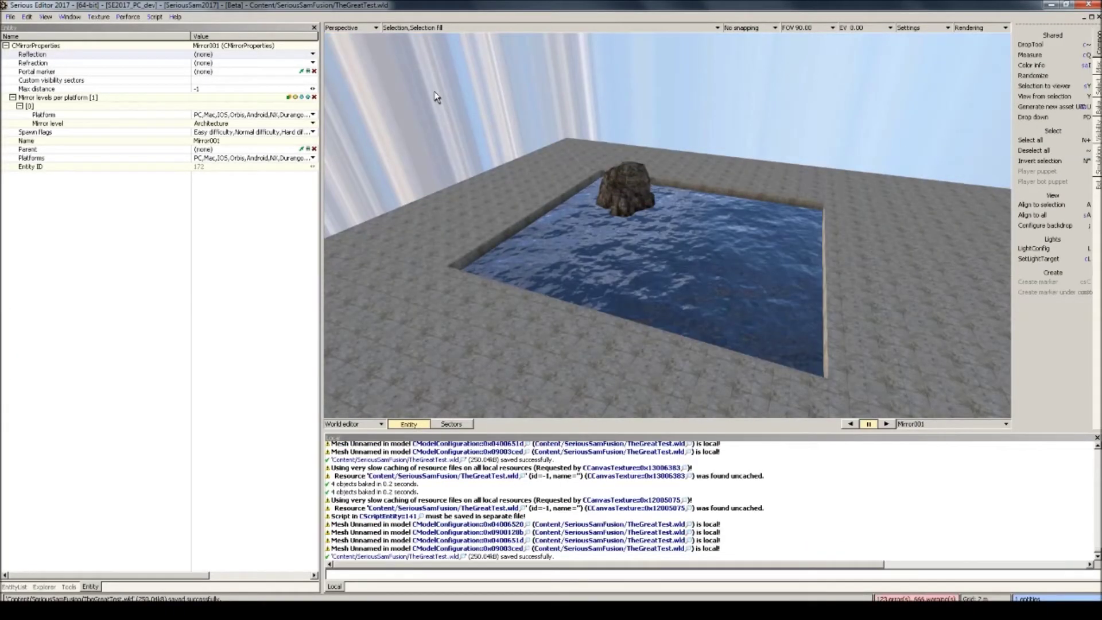
right_click(204, 54)
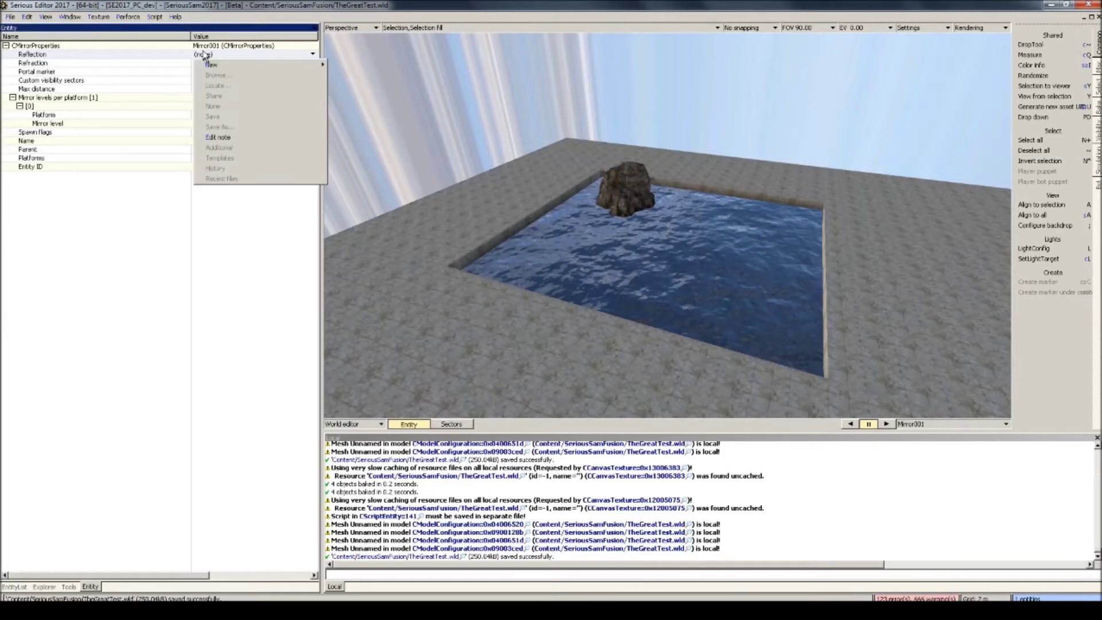
mouse_move(270, 68)
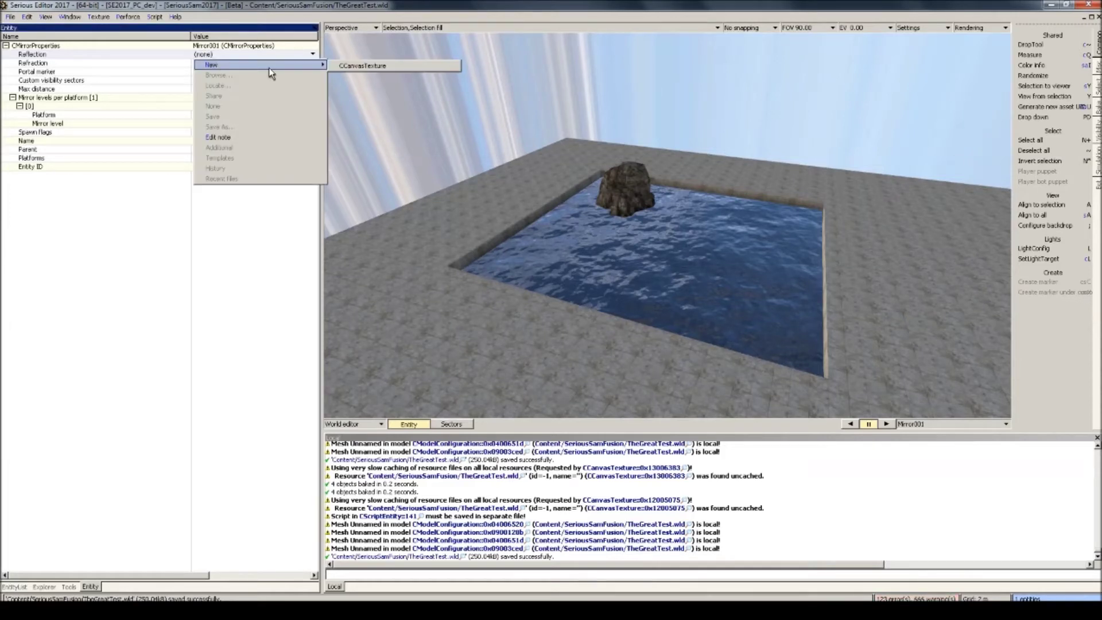
left_click(349, 67)
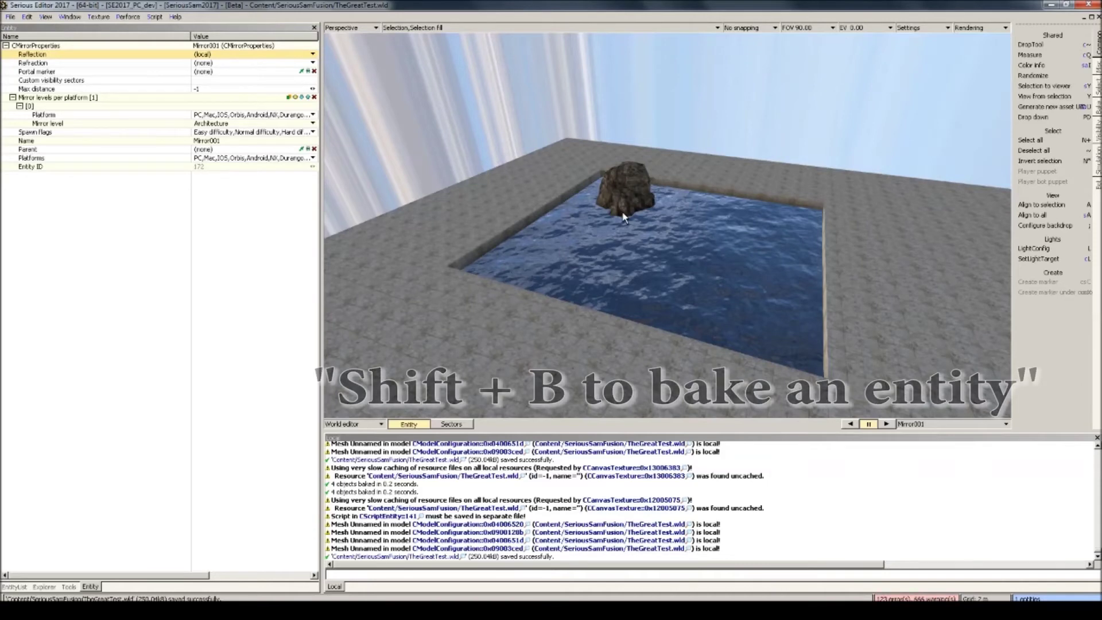
Step: Bake the mirror entity and copy its Reflection texture
key("1")
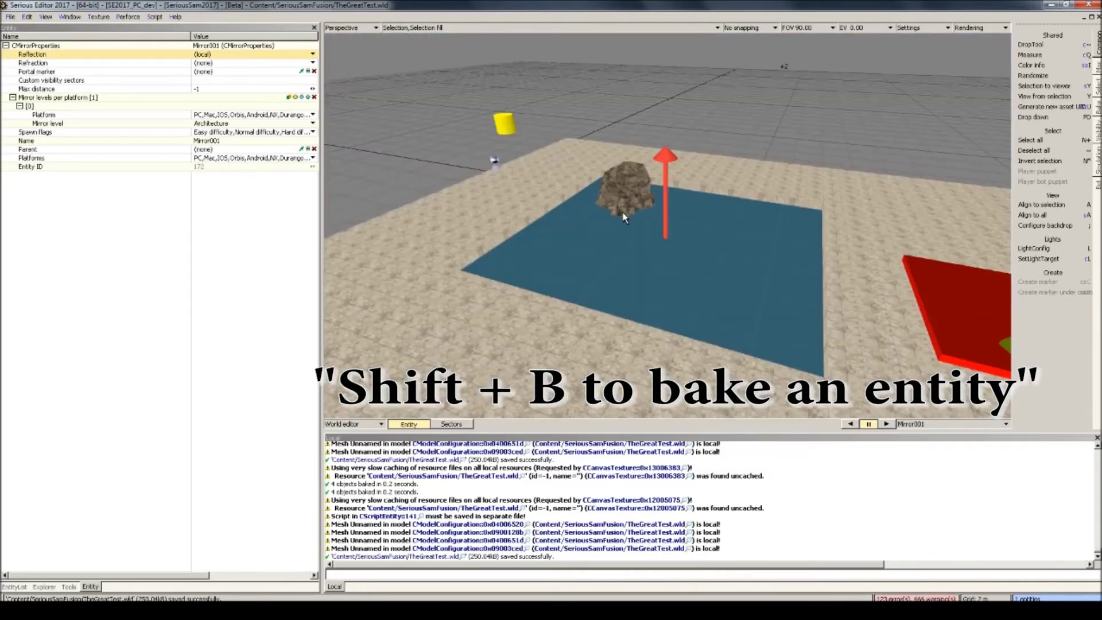
key("shift+b")
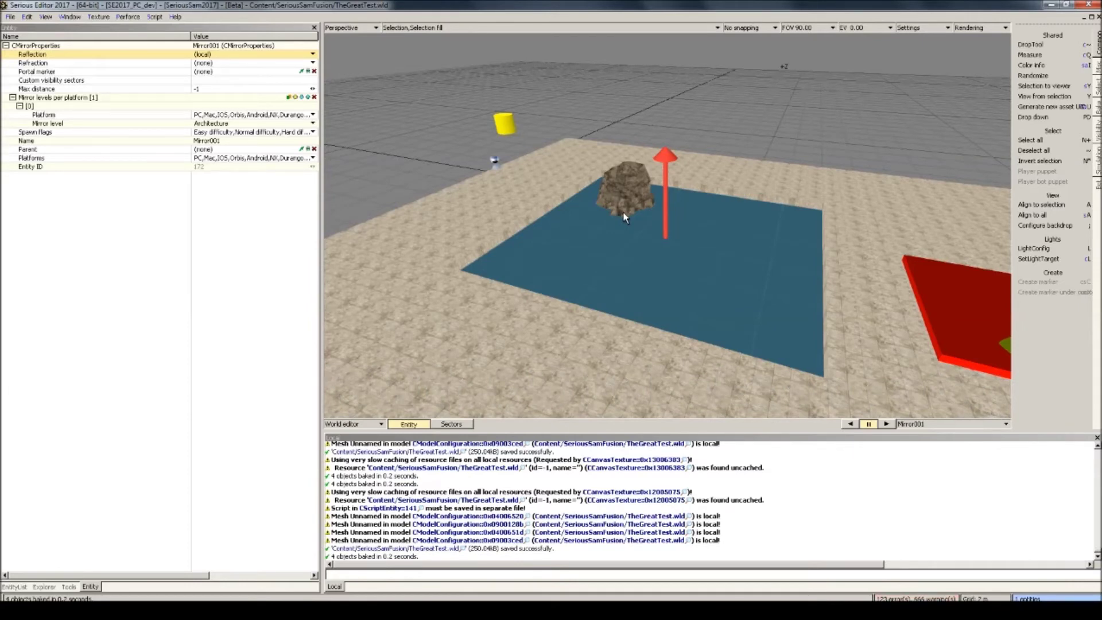
key("2")
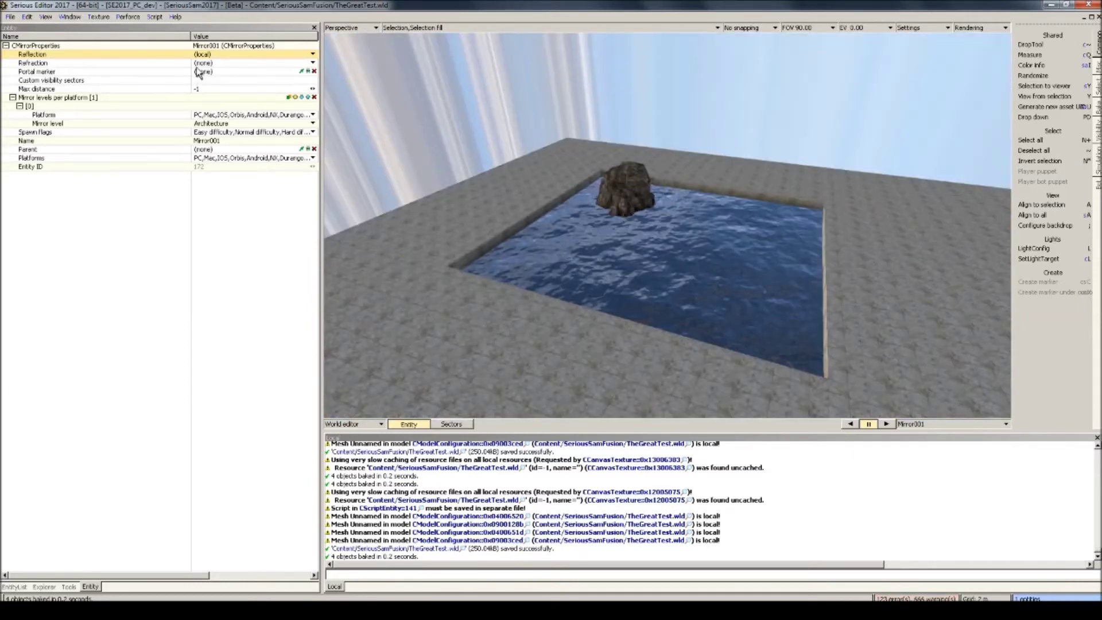
mouse_move(211, 55)
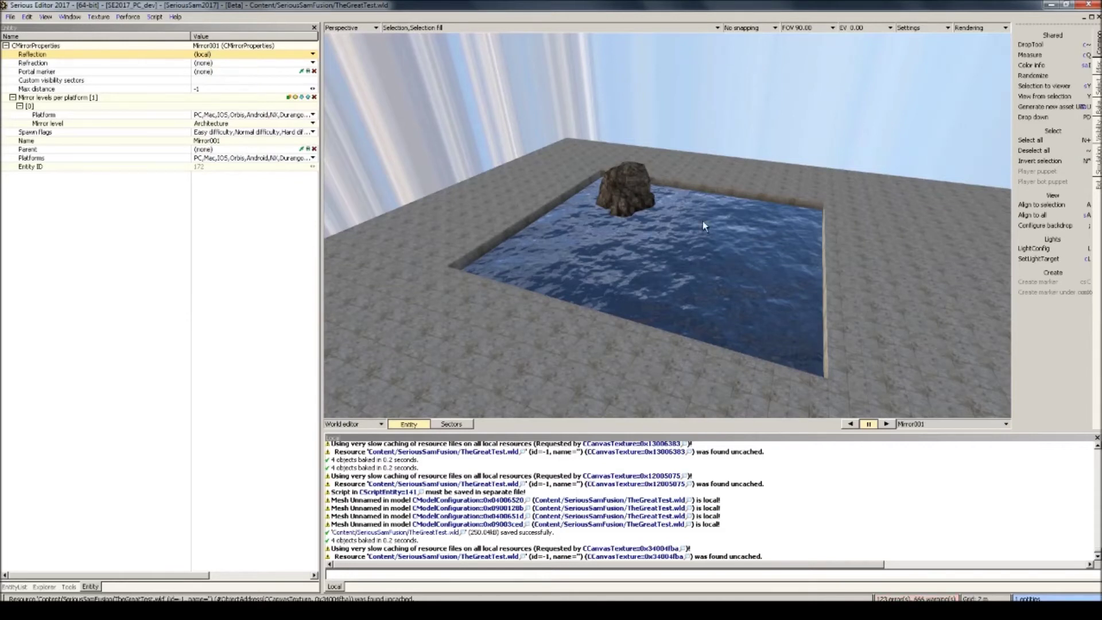
left_click(179, 54)
Step: Add a CConstantShaderModifier to the water surface model's shader modifiers
left_click(695, 277)
left_click(12, 114)
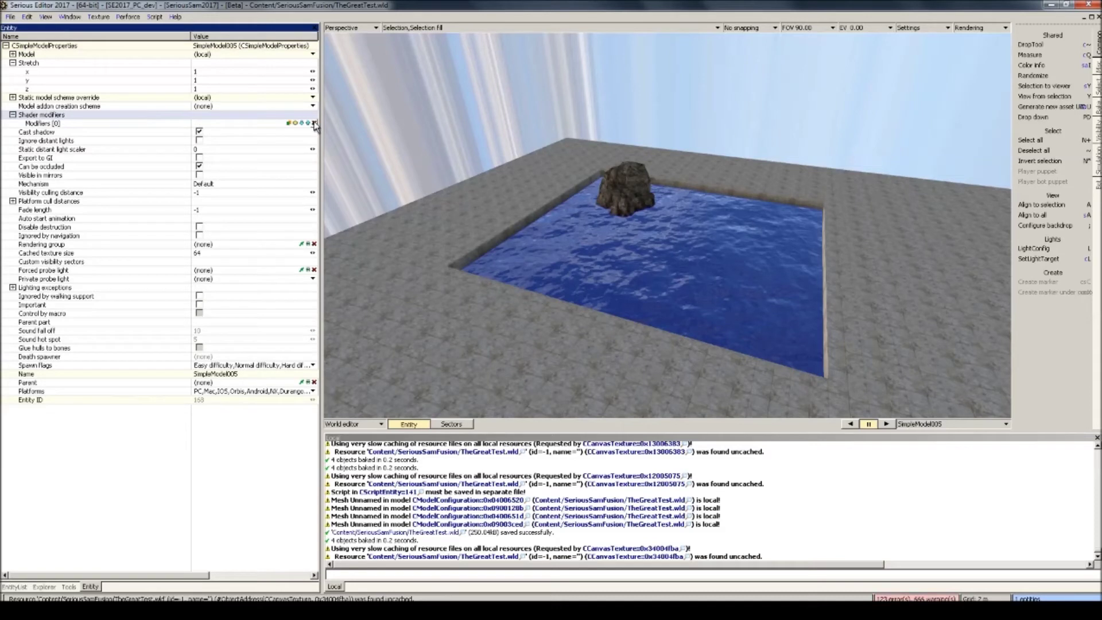
left_click(295, 123)
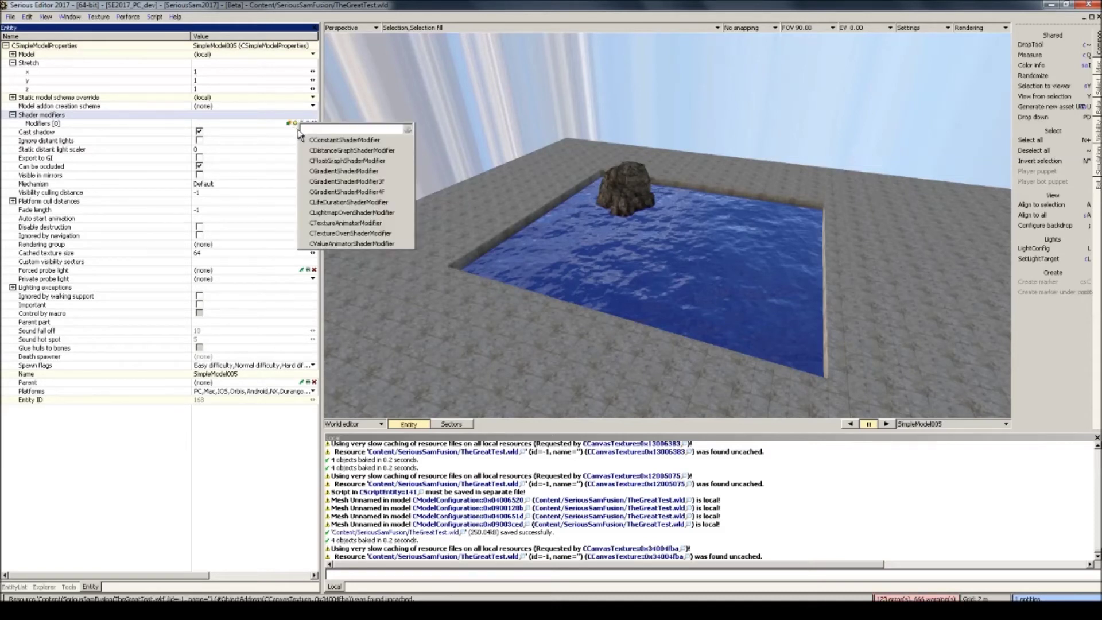
left_click(344, 140)
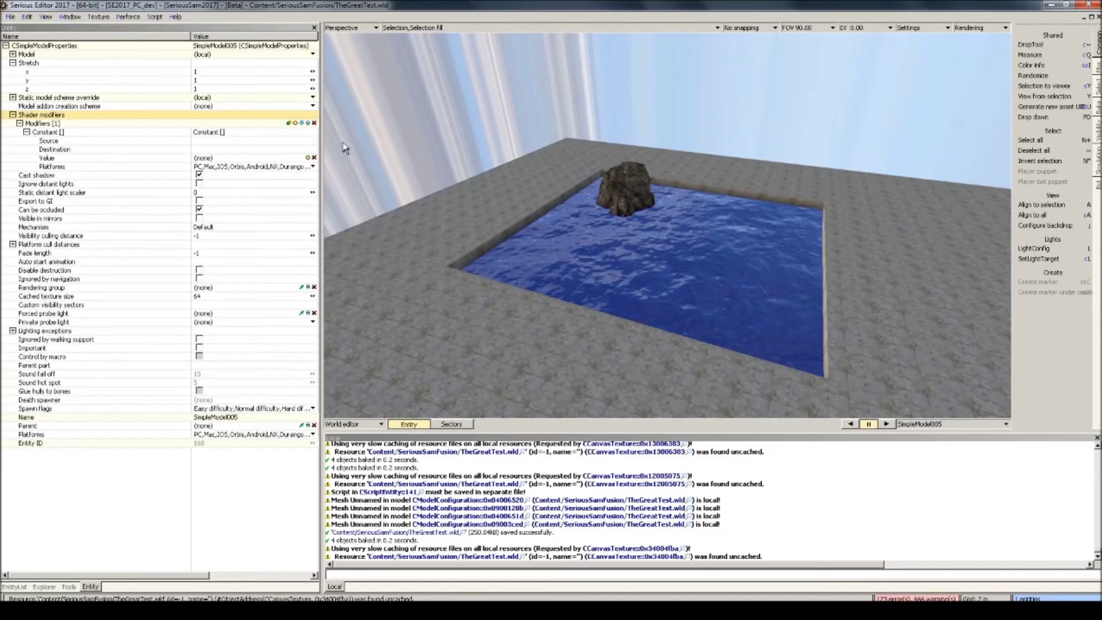
Step: Give the constant modifier a CShaderArgValTexture value and paste the copied reflection texture into its Pointer
left_click(309, 157)
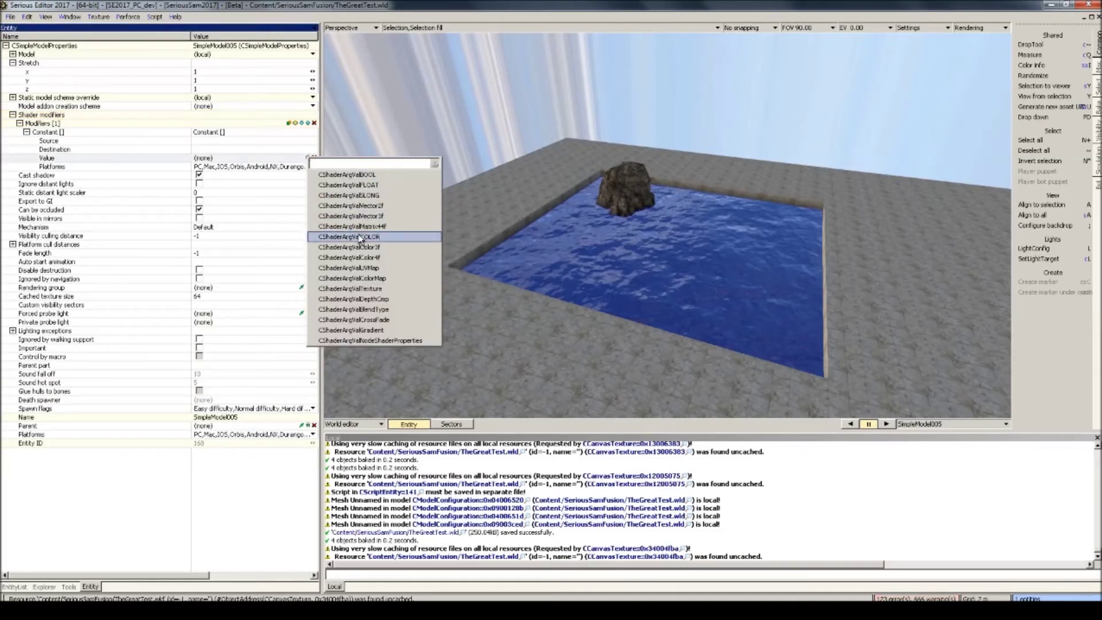
left_click(366, 289)
left_click(33, 161)
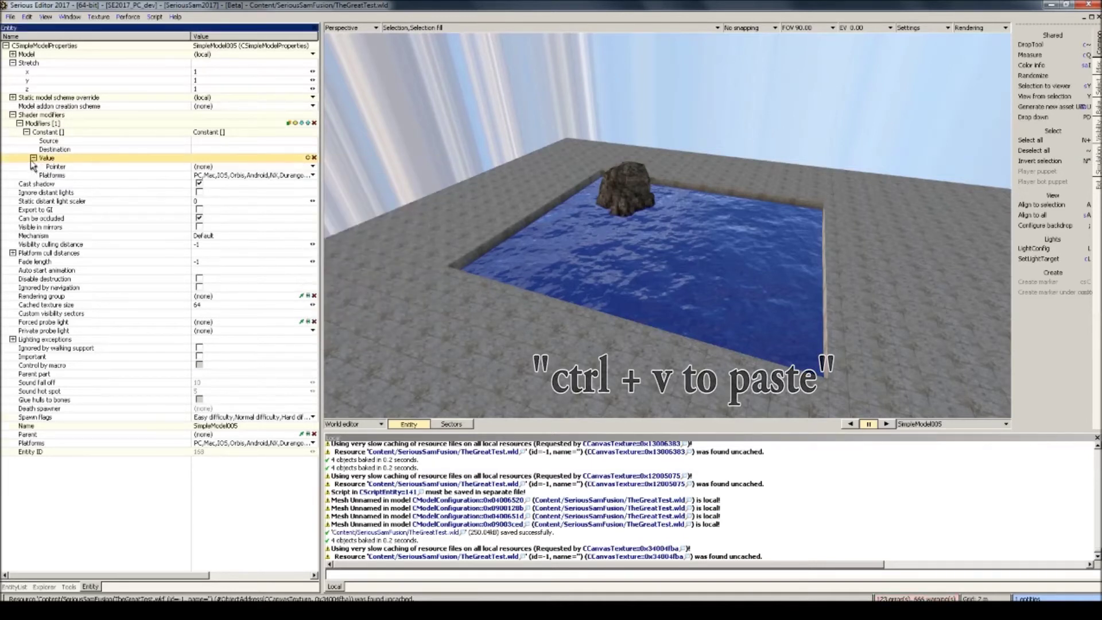
left_click(163, 167)
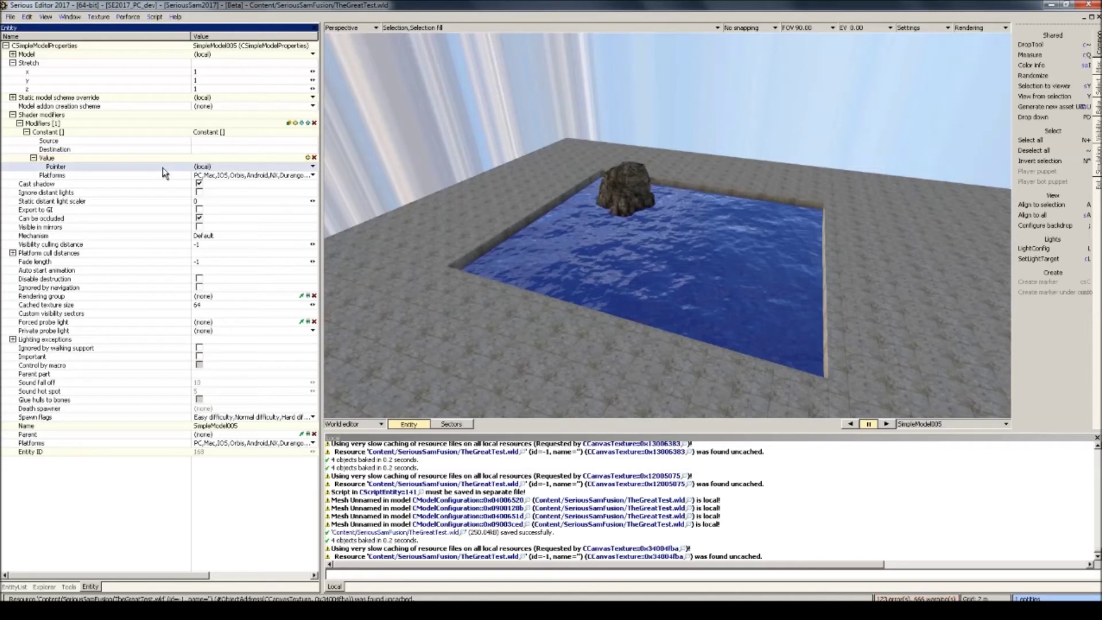
mouse_move(204, 169)
Step: Set the constant modifier's Destination to "reflection texture"
left_click(204, 150)
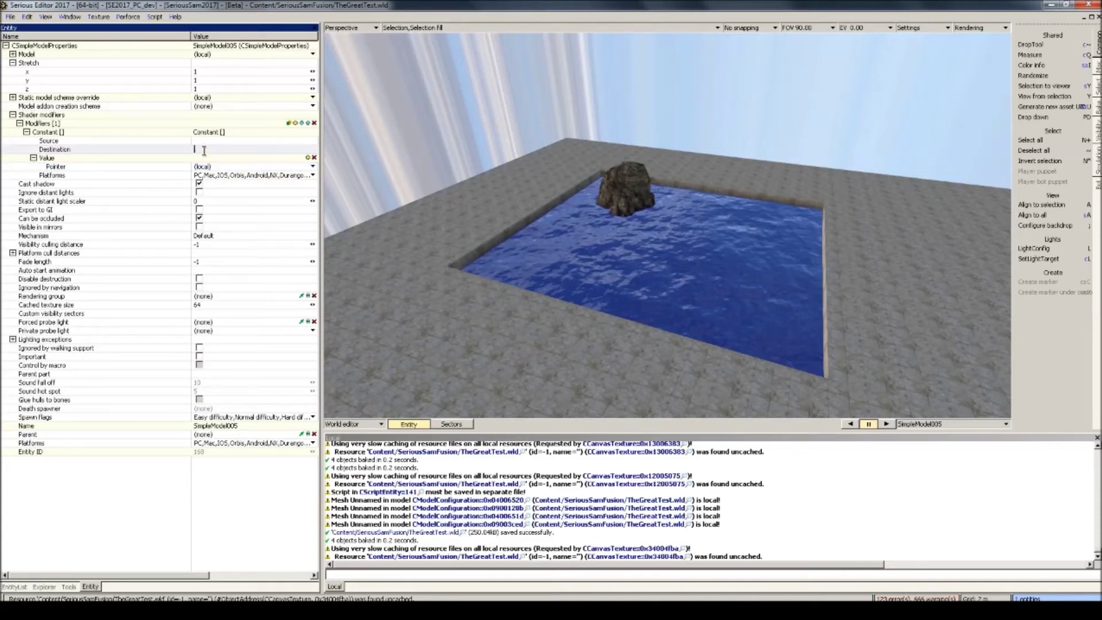
type("reflection tex")
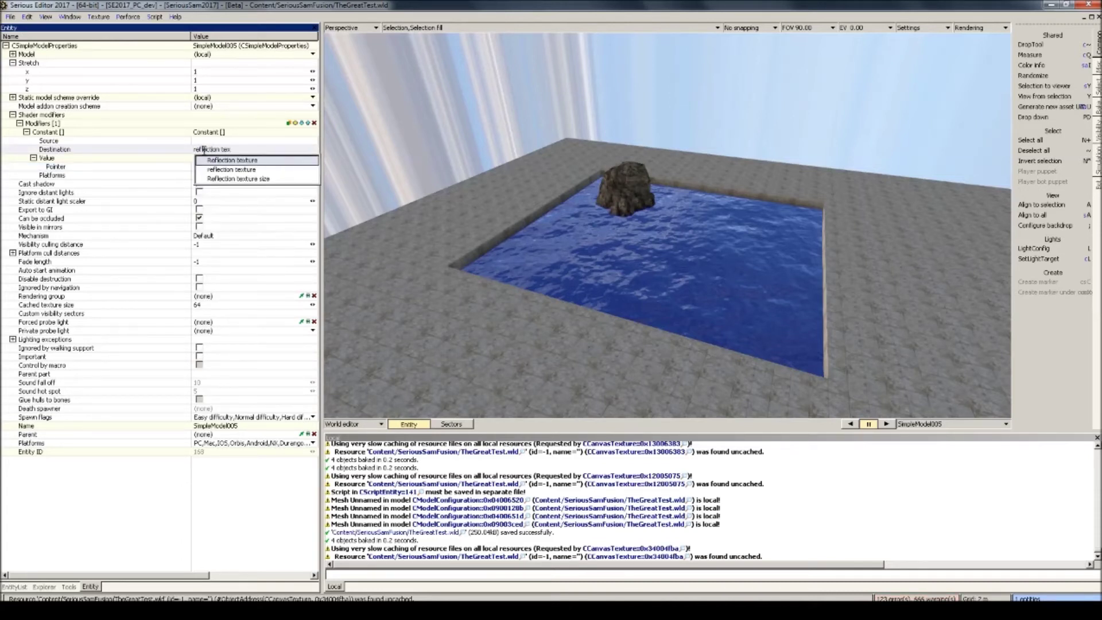
type("ture")
key("Return")
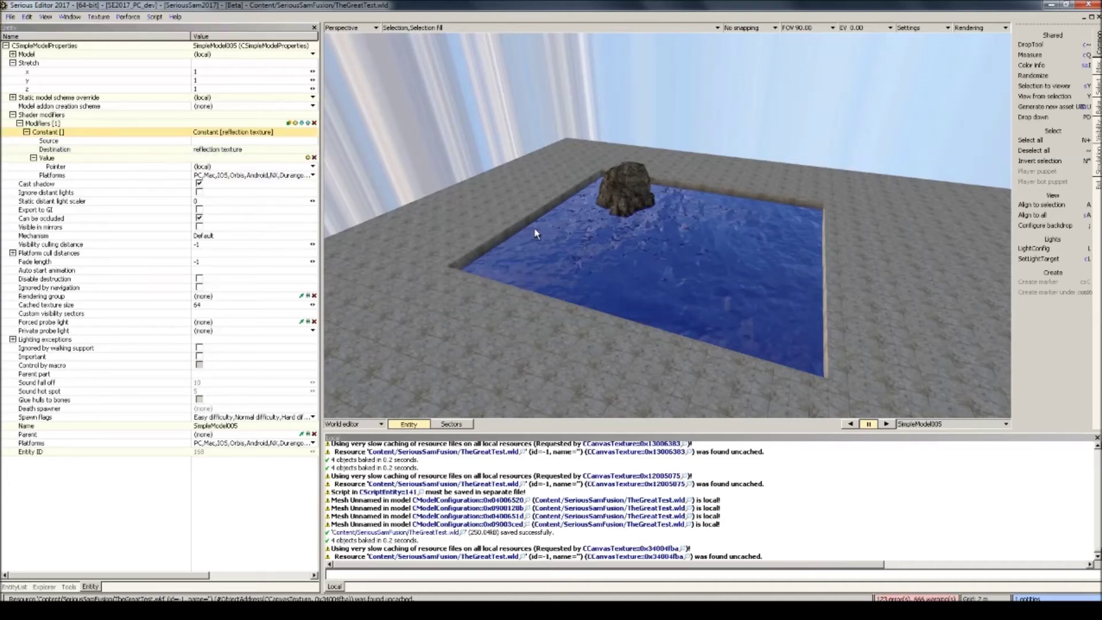
Step: Make the rock model in the pool taller by setting its y stretch to 0.4
mouse_move(622, 241)
middle_mouse_down()
mouse_move(683, 241)
mouse_move(609, 266)
mouse_move(603, 296)
mouse_move(611, 221)
mouse_move(617, 235)
mouse_move(718, 233)
mouse_move(694, 198)
mouse_move(640, 233)
middle_mouse_up()
key("grave")
left_click(641, 233)
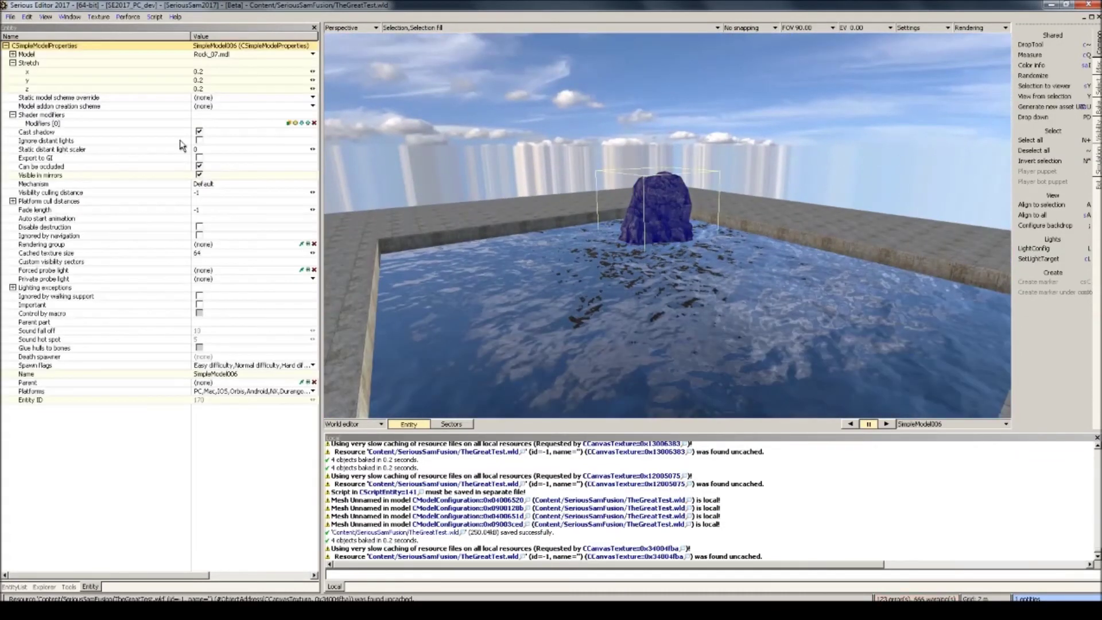
left_click(200, 80)
type("0.4")
key("Return")
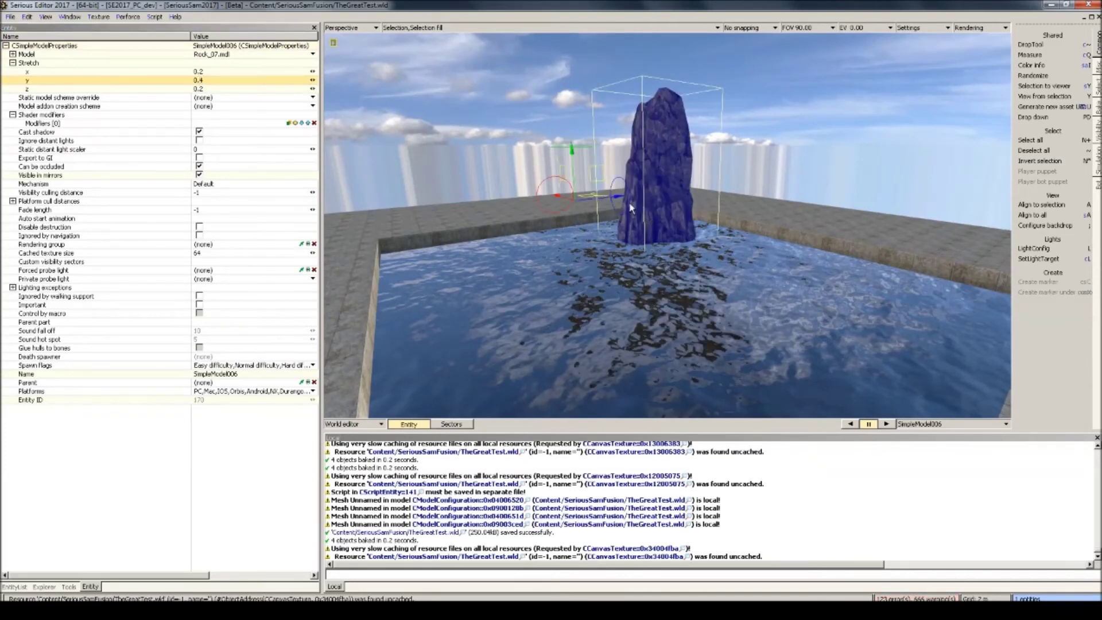
Step: Lower the stretched rock slightly in the water and save the level
mouse_move(575, 180)
left_mouse_down()
mouse_move(575, 151)
mouse_move(567, 173)
left_mouse_up()
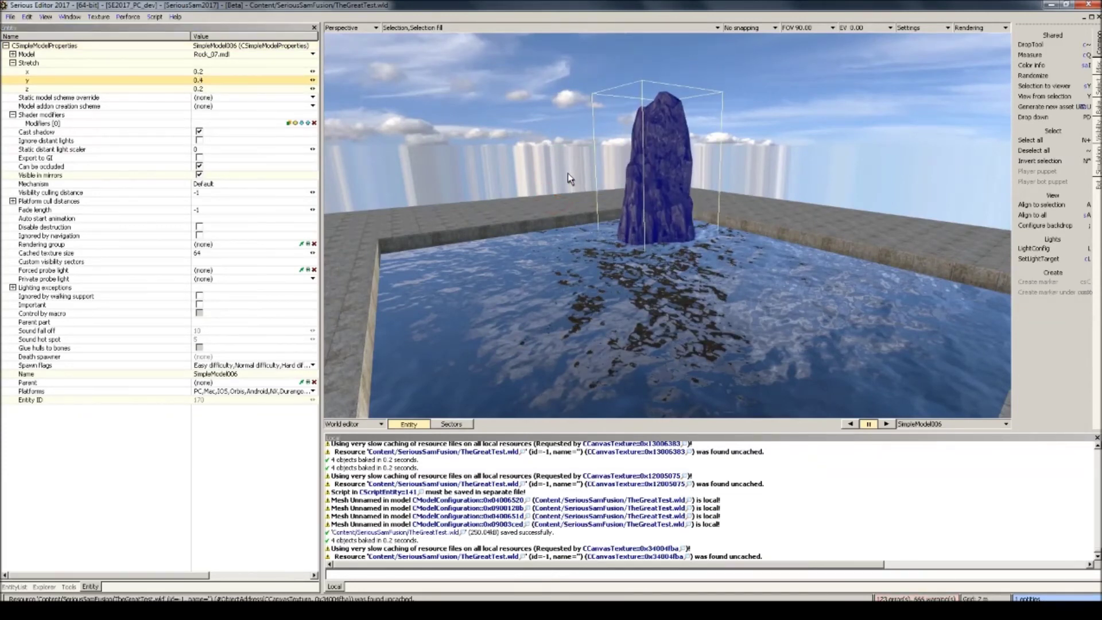
middle_click_drag(567, 173, 614, 205)
left_click(506, 132)
key("ctrl+s")
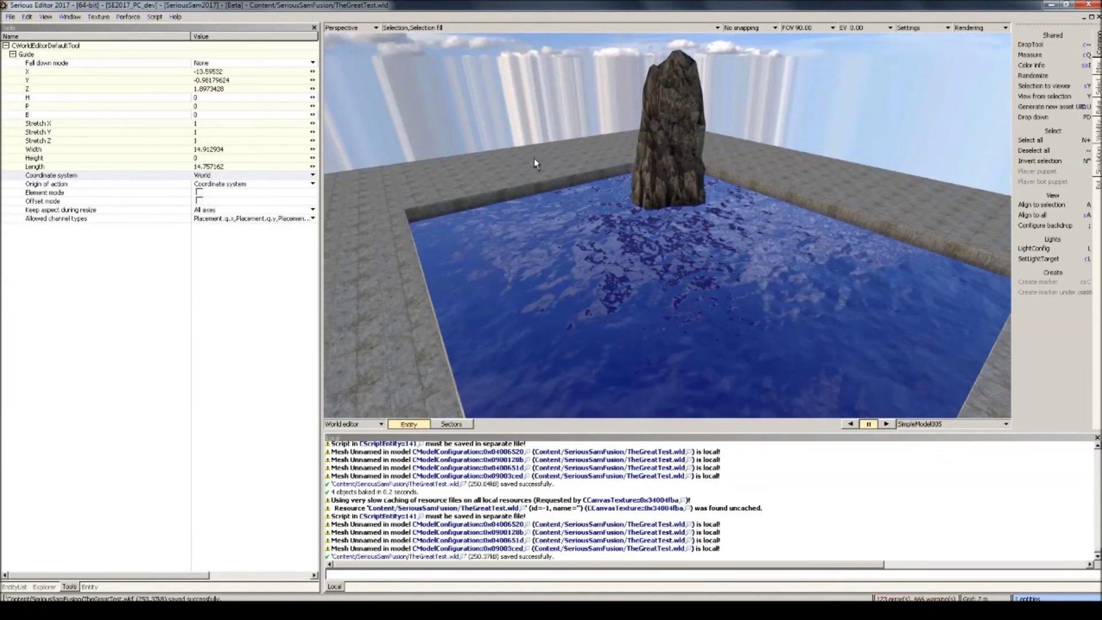
Step: Open the water surface's mesh for editing and set the Ripple shader's 1 bump height to 0.04
double_click(587, 250)
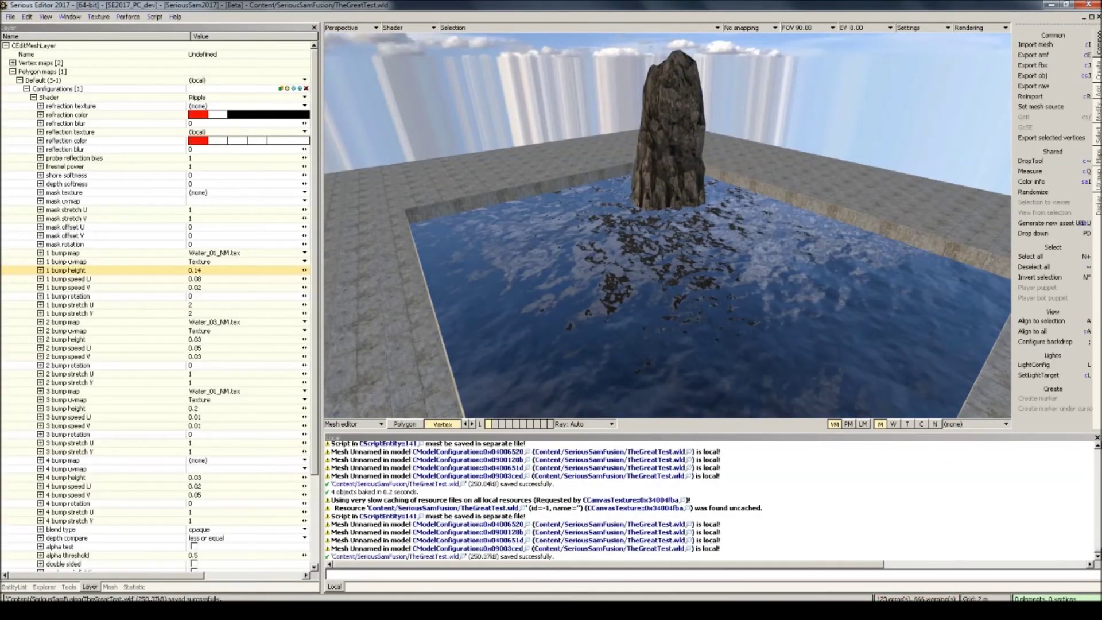
mouse_move(585, 250)
middle_mouse_down()
mouse_move(600, 223)
mouse_move(586, 249)
middle_mouse_up()
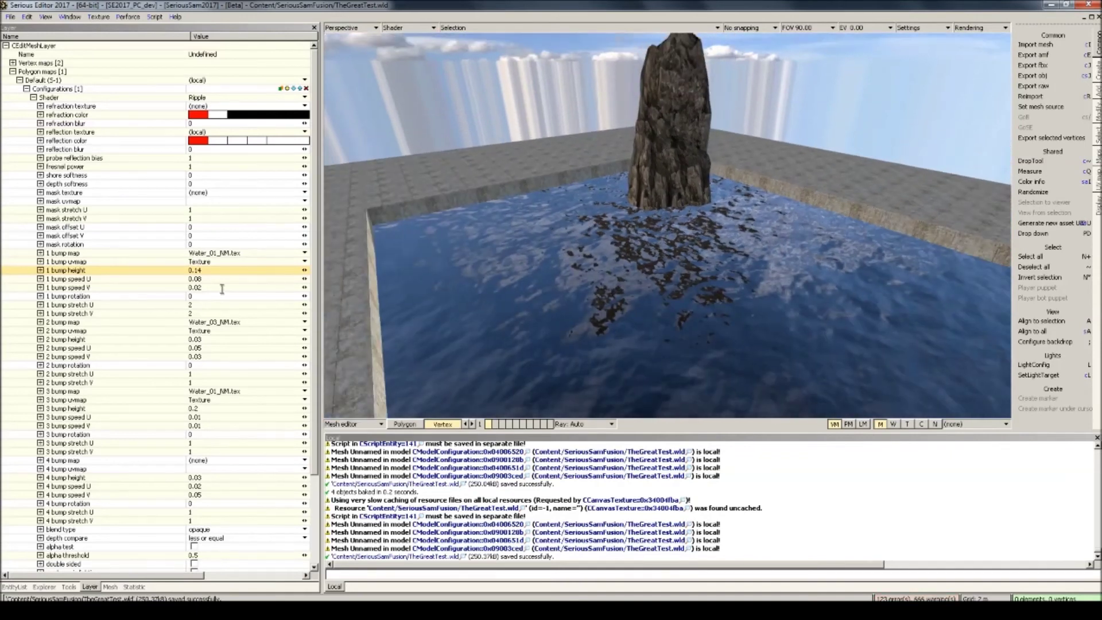
left_click(235, 270)
key("BackSpace")
type("04")
key("Return")
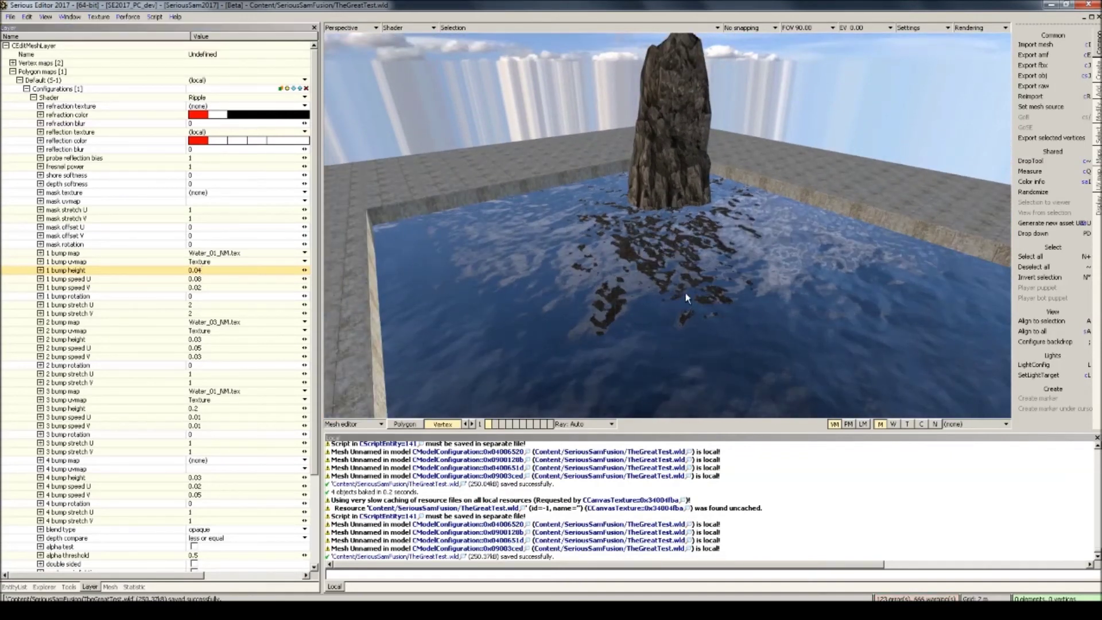
mouse_move(686, 298)
middle_mouse_down()
mouse_move(681, 264)
mouse_move(697, 282)
mouse_move(686, 287)
middle_mouse_up()
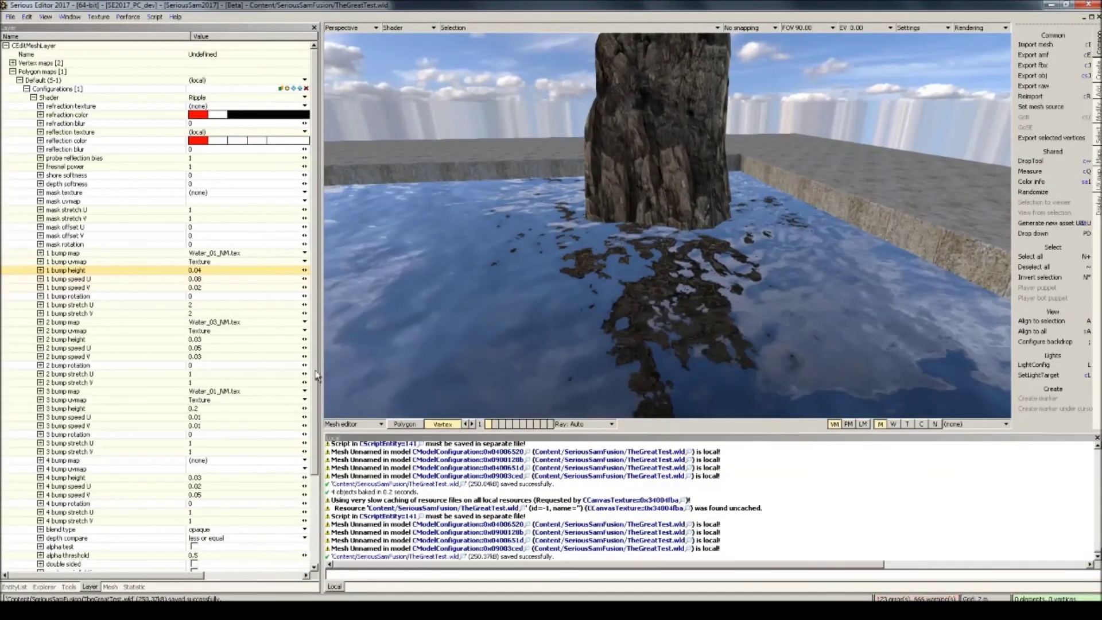
Step: Set the Ripple shader's 2 bump height to 0.031 and 3 bump height to 0.05
left_click(218, 340)
middle_click_drag(567, 293, 568, 310)
left_click(217, 409)
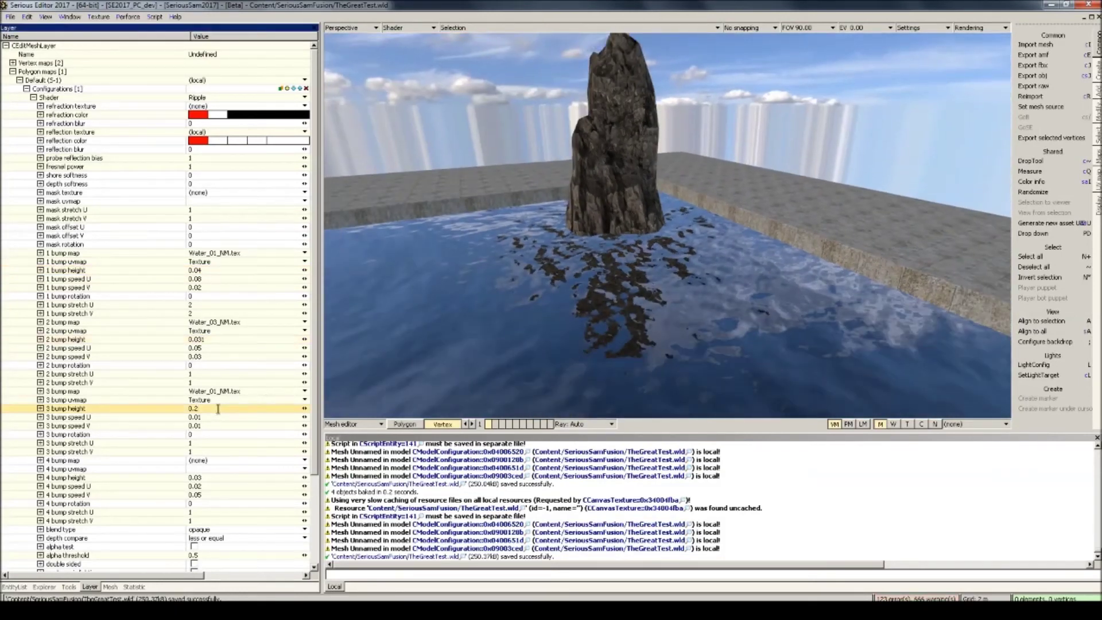
key("BackSpace")
type("1")
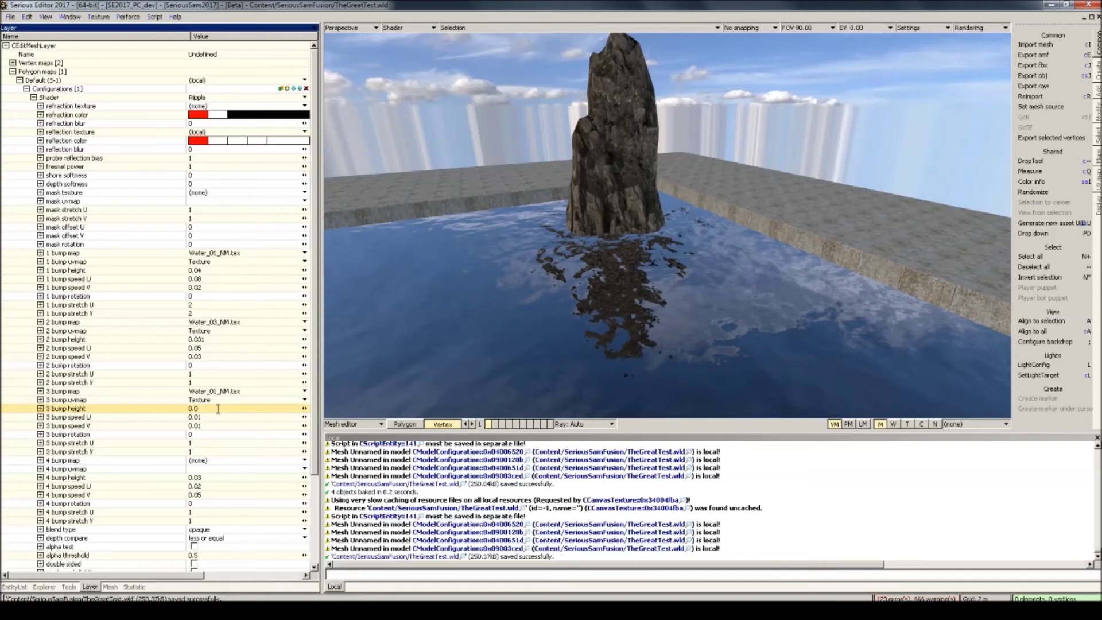
type("5")
key("Return")
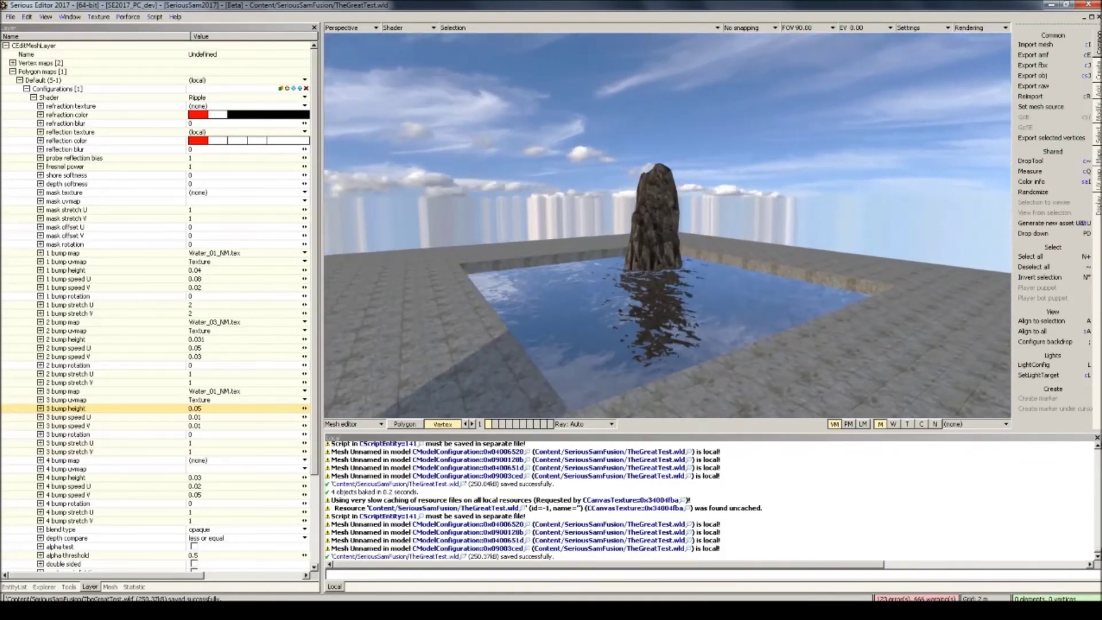
Step: Flatten the water by setting the Ripple shader's third, second and first bump heights to 0
left_click(206, 403)
type("0")
left_click(157, 392)
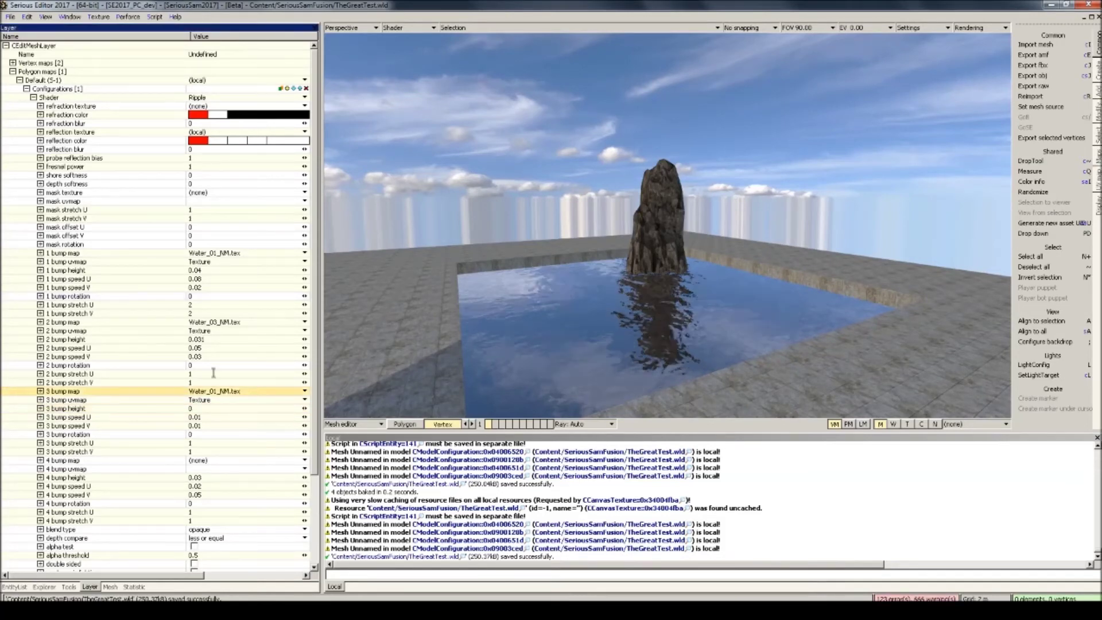
left_click(211, 340)
type("0")
left_click(210, 270)
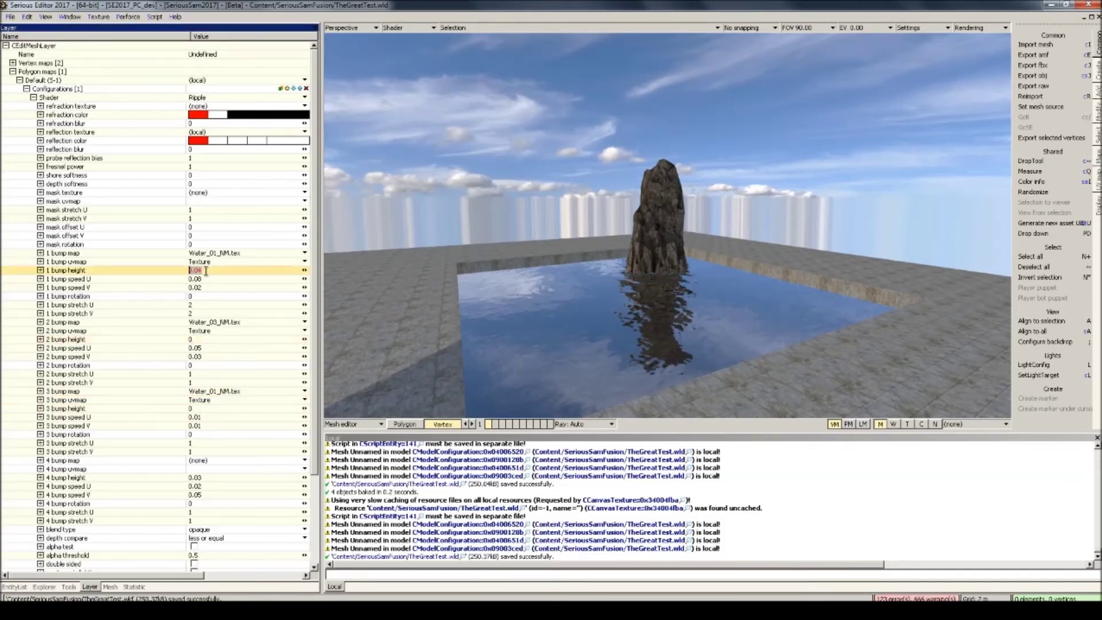
type("0")
key("Up")
right_click_drag(668, 292, 721, 324)
mouse_move(668, 230)
right_mouse_down()
mouse_move(680, 244)
mouse_move(669, 249)
mouse_move(861, 238)
mouse_move(669, 244)
right_mouse_up()
Step: Set the Ripple shader's 1 bump height to 0.02 and its 2 bump height to 0.01
left_click(246, 269)
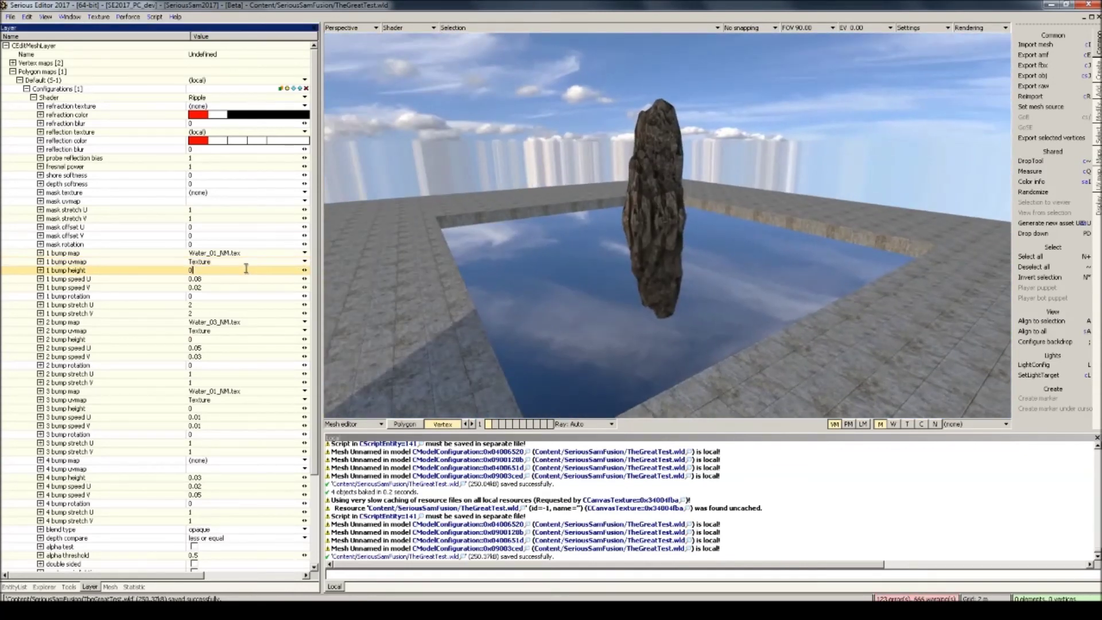
type(".02")
key("Return")
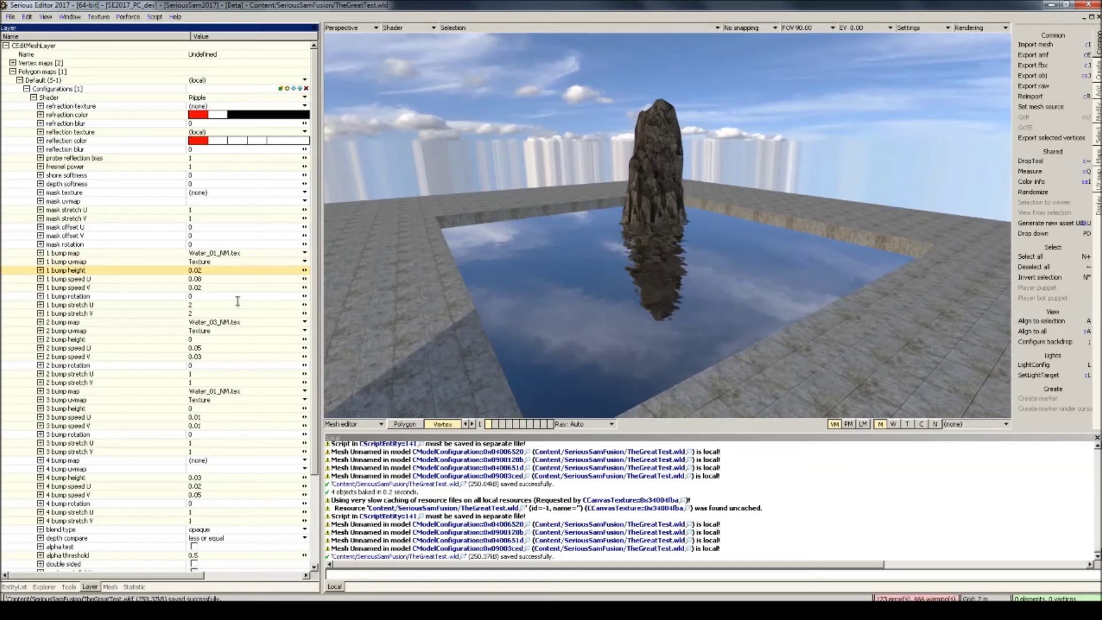
left_click(224, 340)
type(".1")
key("Return")
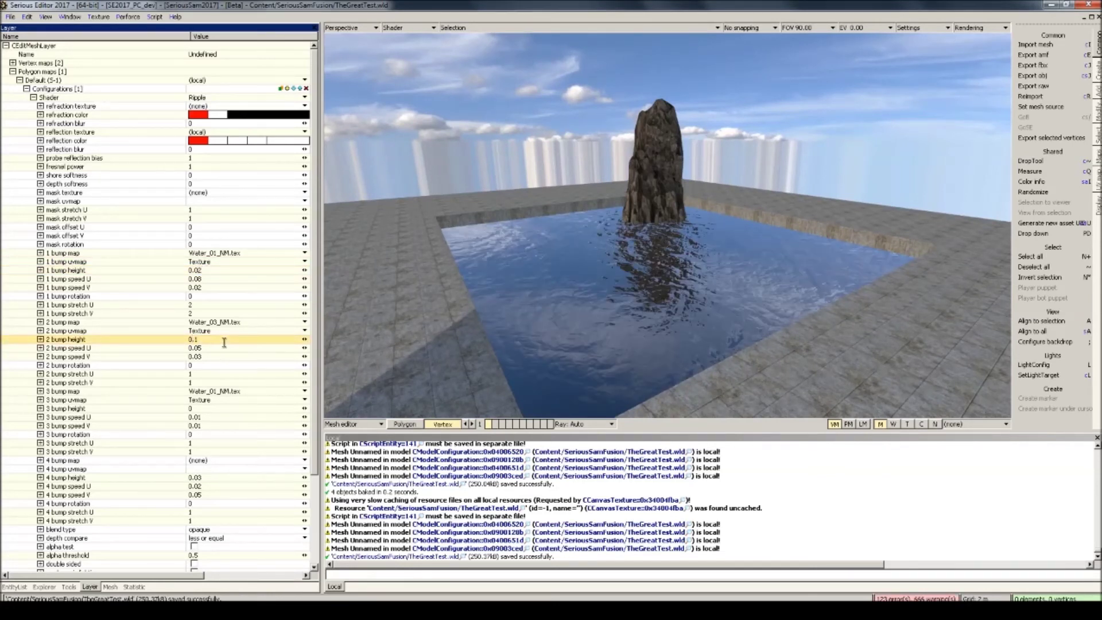
type("1")
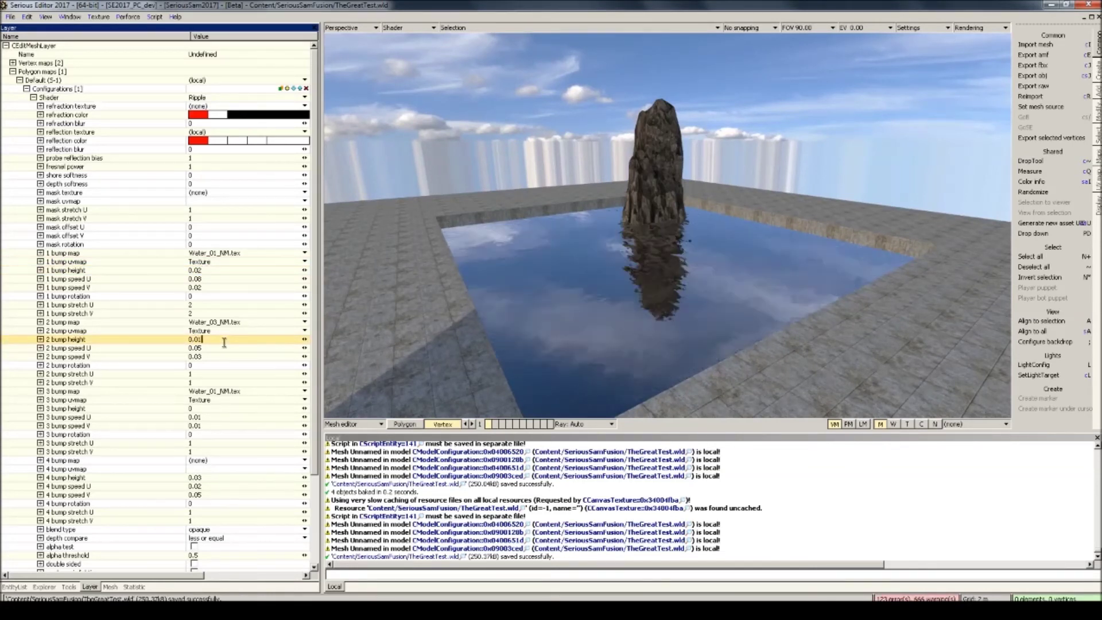
Step: Try 0.05 for the Ripple shader's 3 bump height, and reduce it to 0.02
left_click(215, 408)
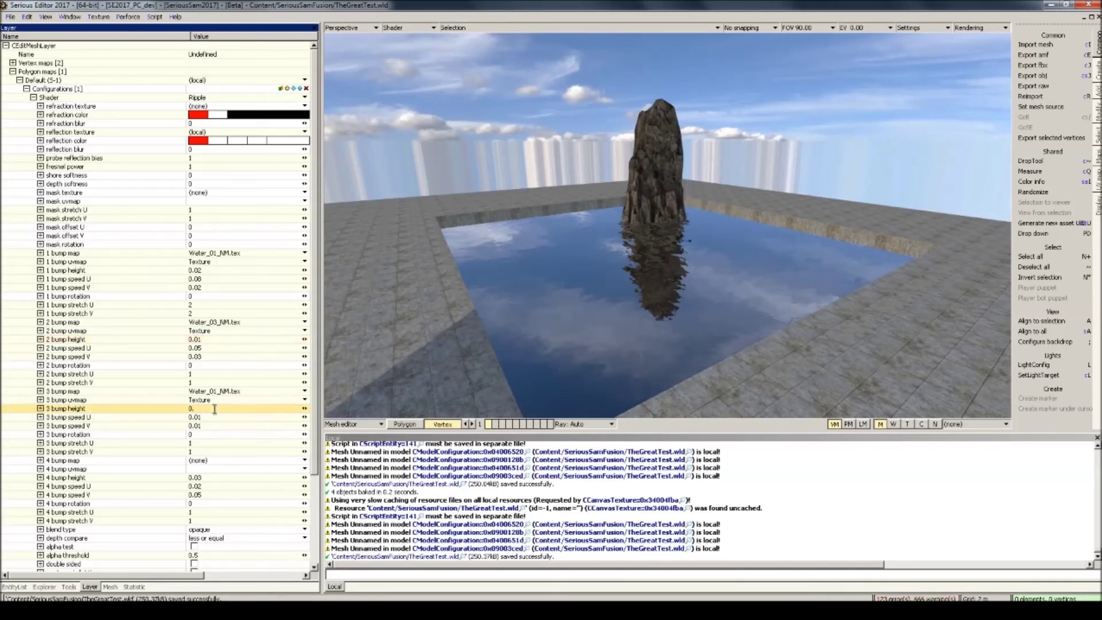
type("0.05")
middle_click_drag(436, 287, 356, 368)
left_click(262, 407)
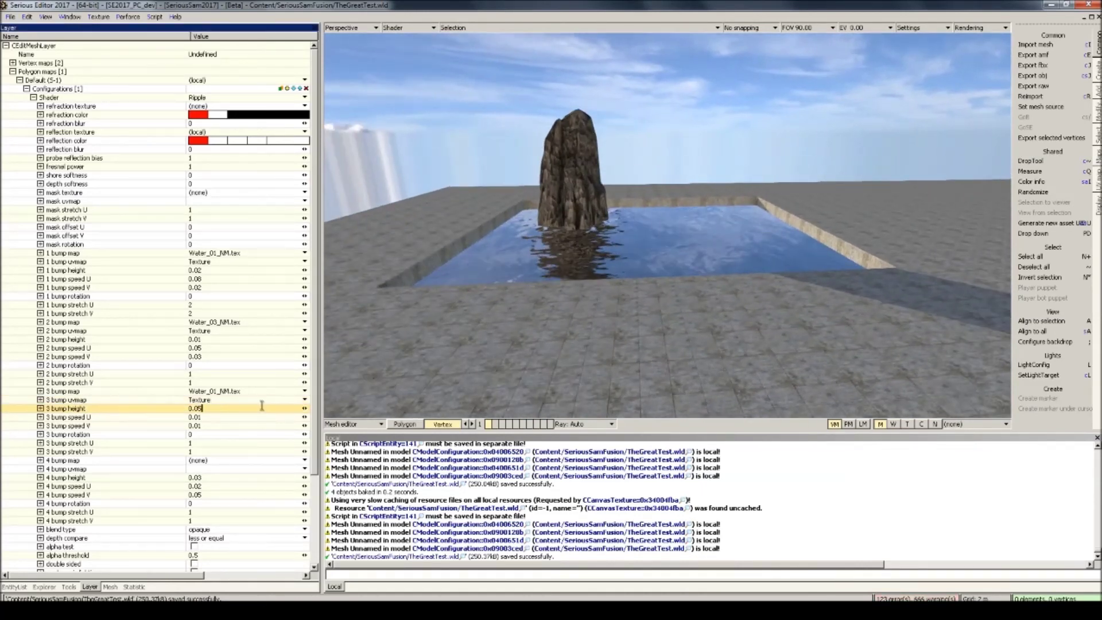
key("BackSpace")
type("3")
middle_click_drag(368, 356, 631, 390)
middle_click_drag(746, 270, 612, 263)
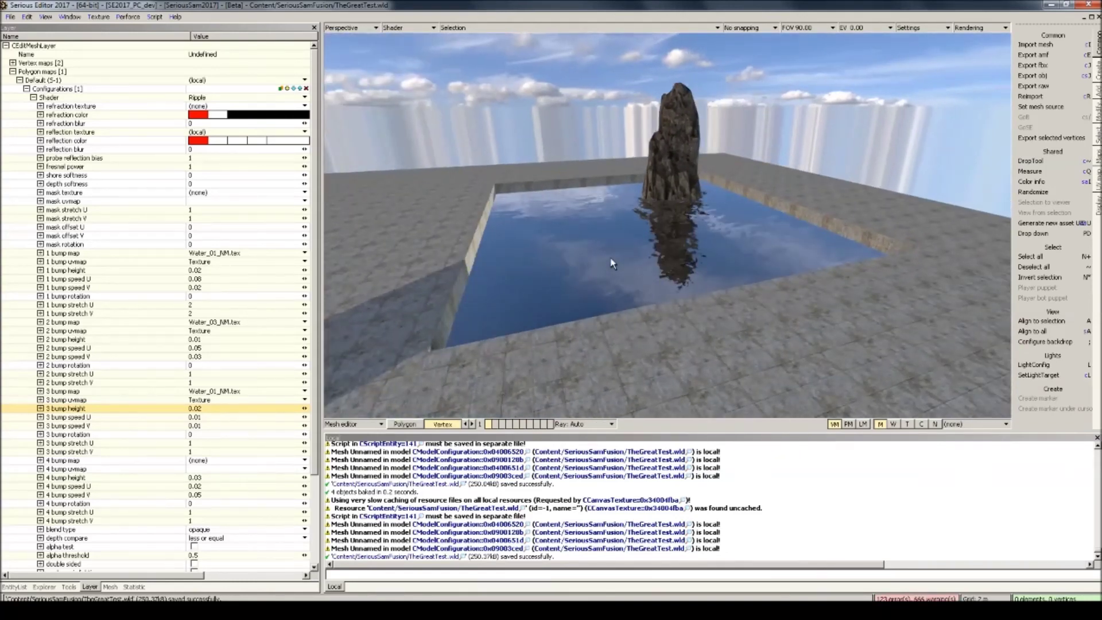
Step: Start a playtest of the level, climb out of the pool and walk along its edge to examine the ripples and rock reflection
key("Escape")
key("ctrl+t")
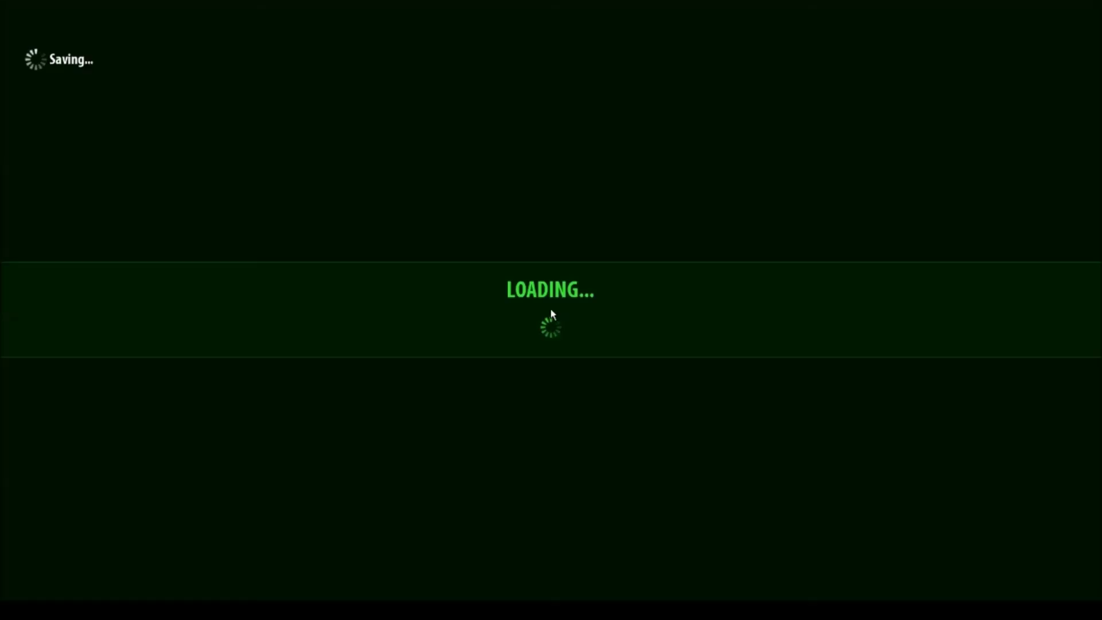
key("w")
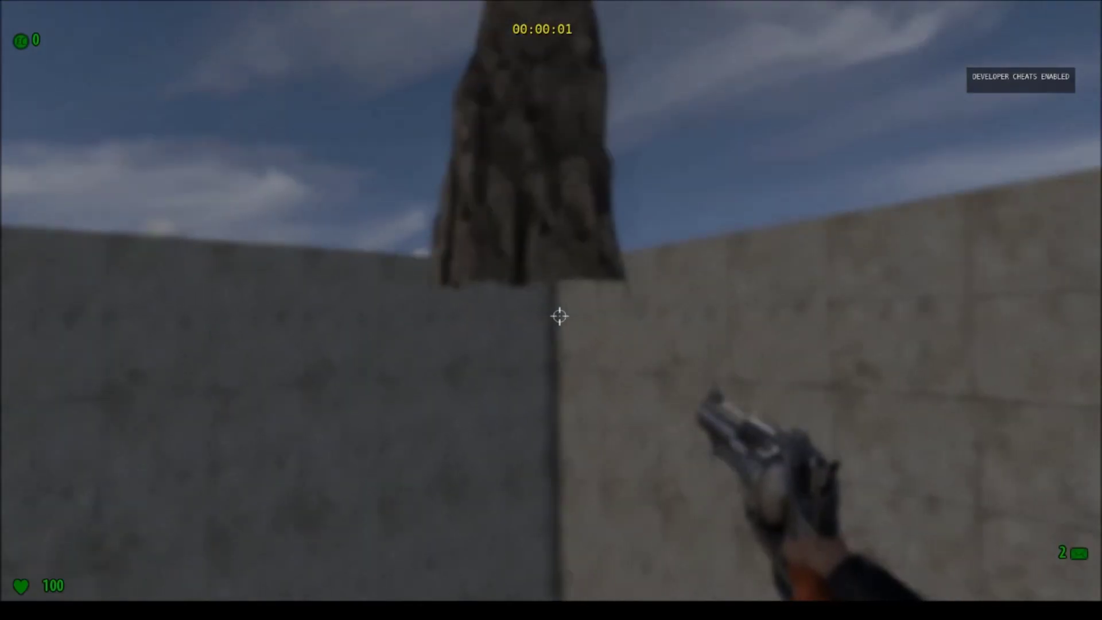
key("space")
key("s")
key("a")
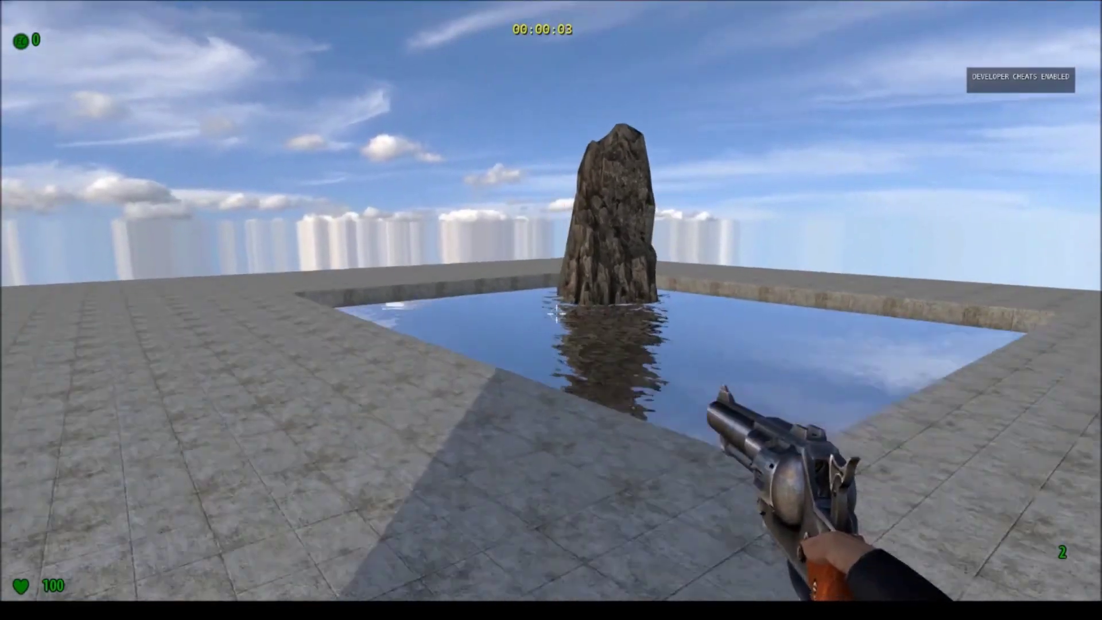
key("w")
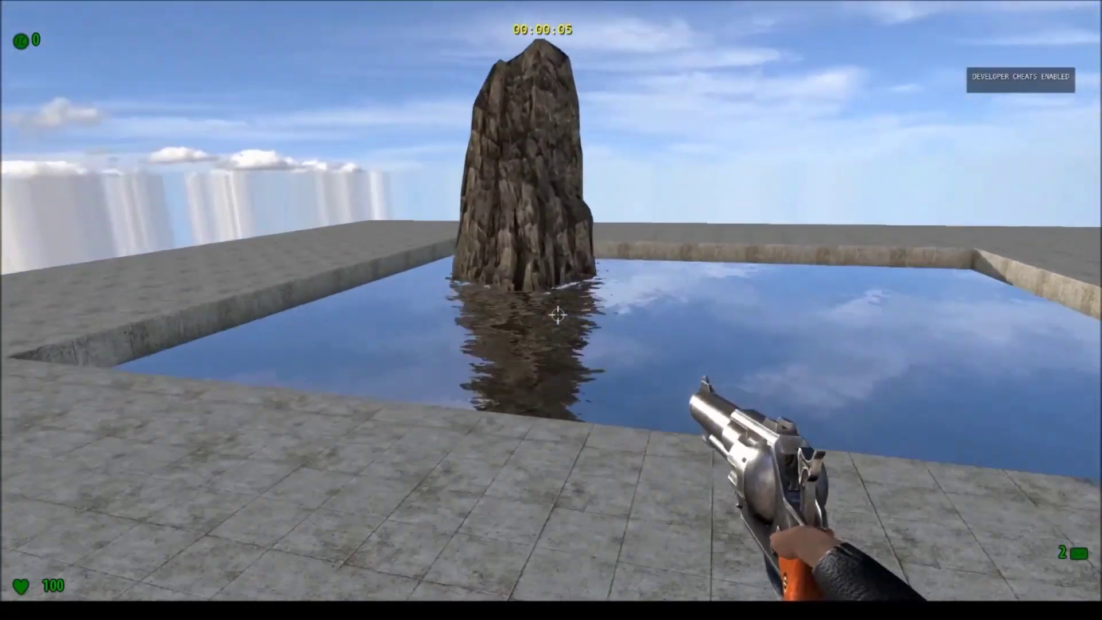
key("d")
key("a")
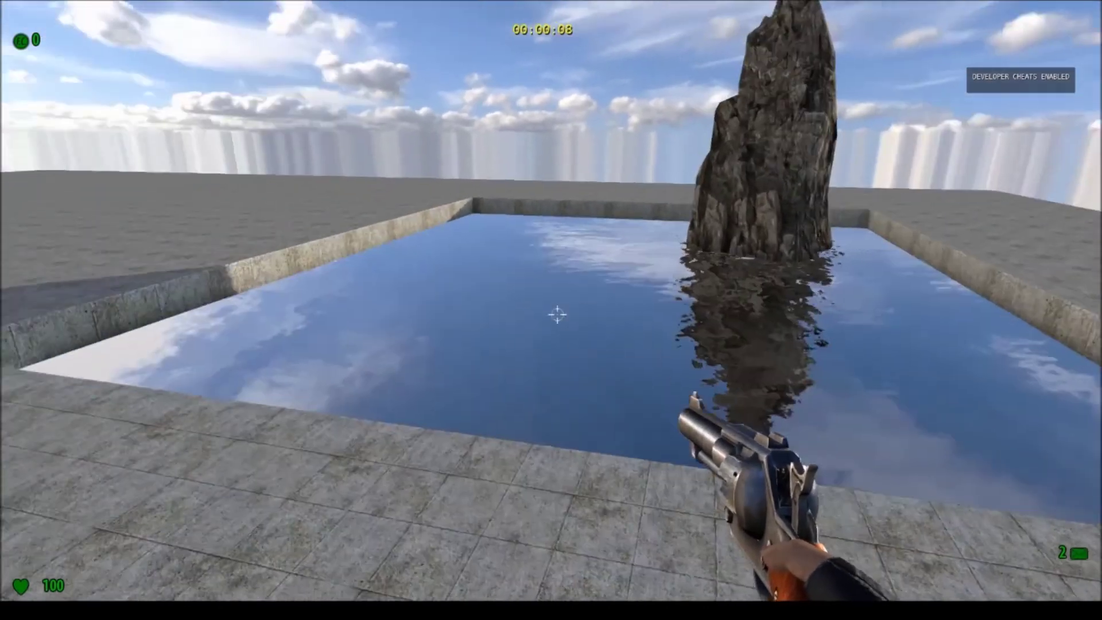
Step: Fire the revolver and the minigun at the pool to check how the water reacts to bullets
left_click(557, 315)
key("d")
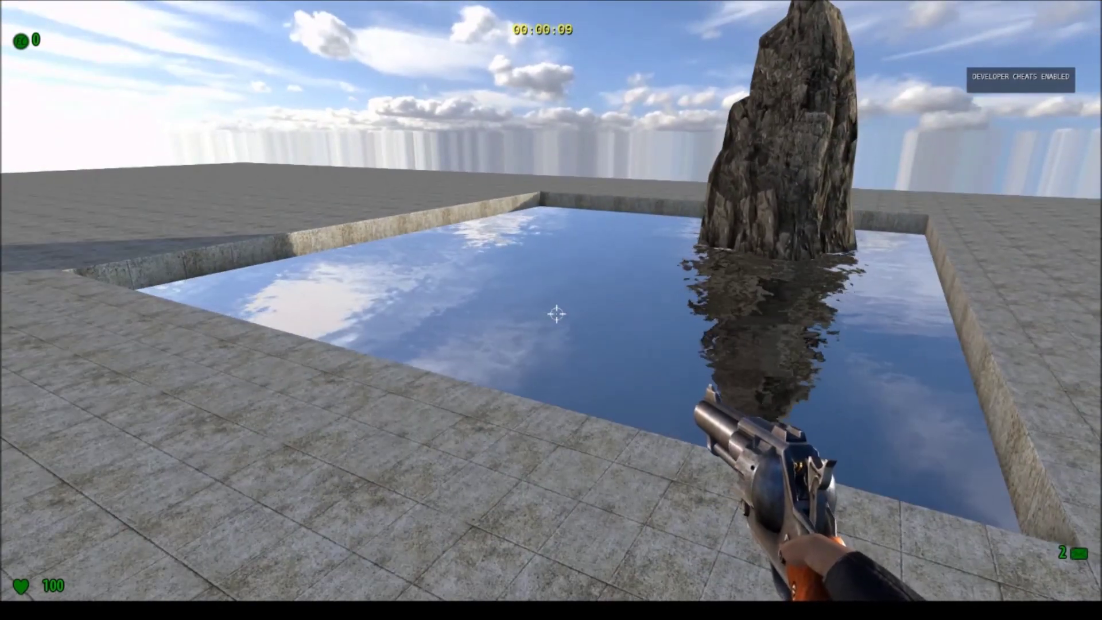
key("2")
key("4")
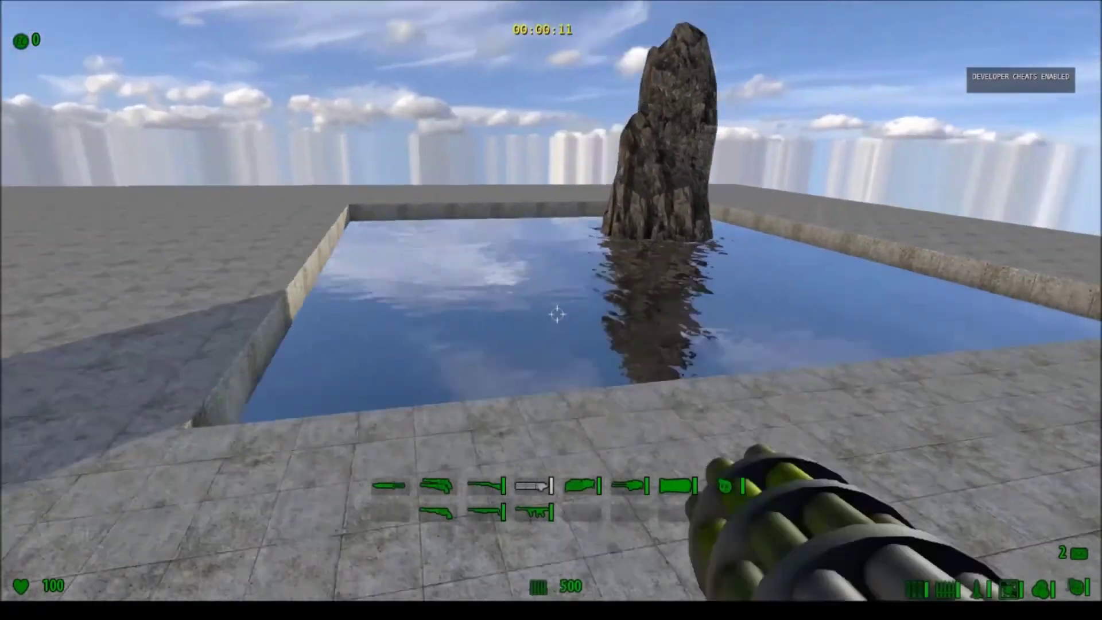
left_click(556, 314)
key("d")
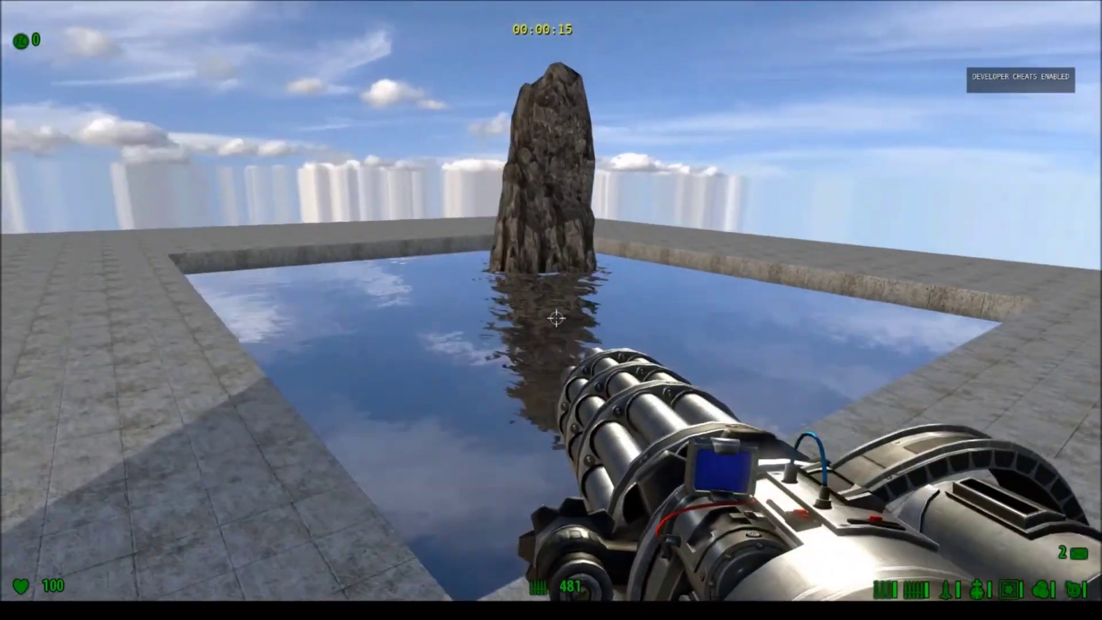
Step: Fire a rocket and the laser gun over the pool to check how their effects reflect in the water
key("5")
left_click(553, 311)
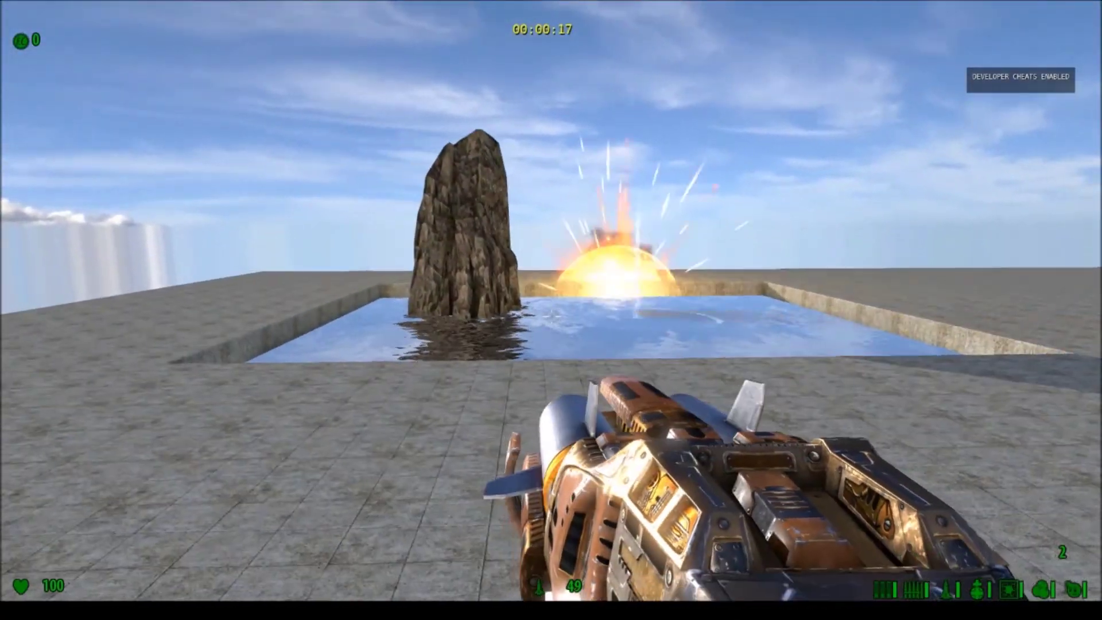
key("a")
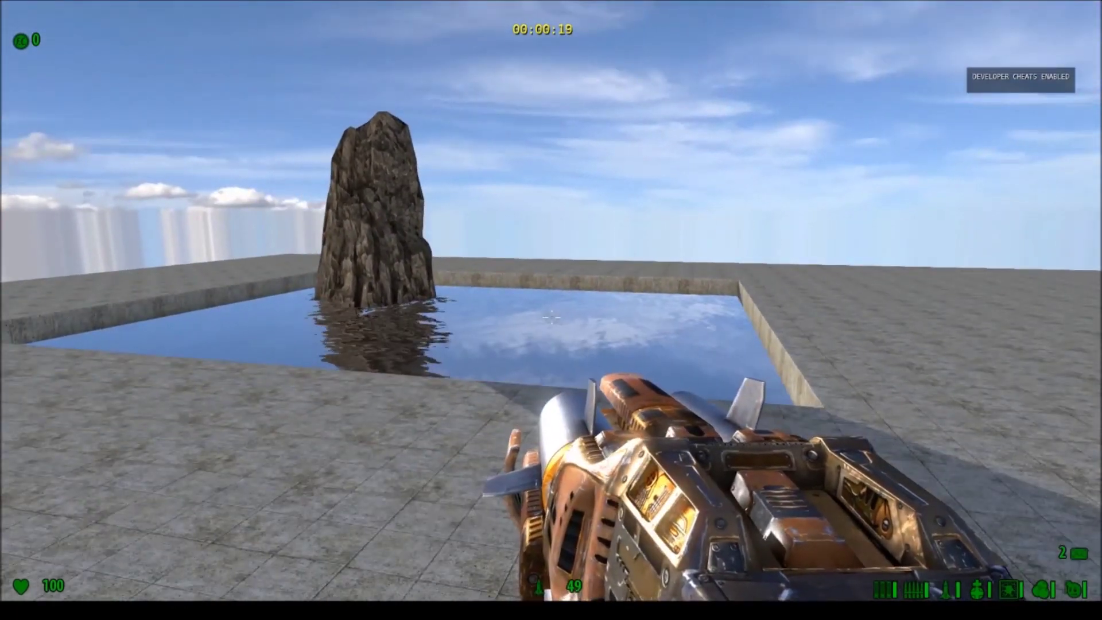
key("6")
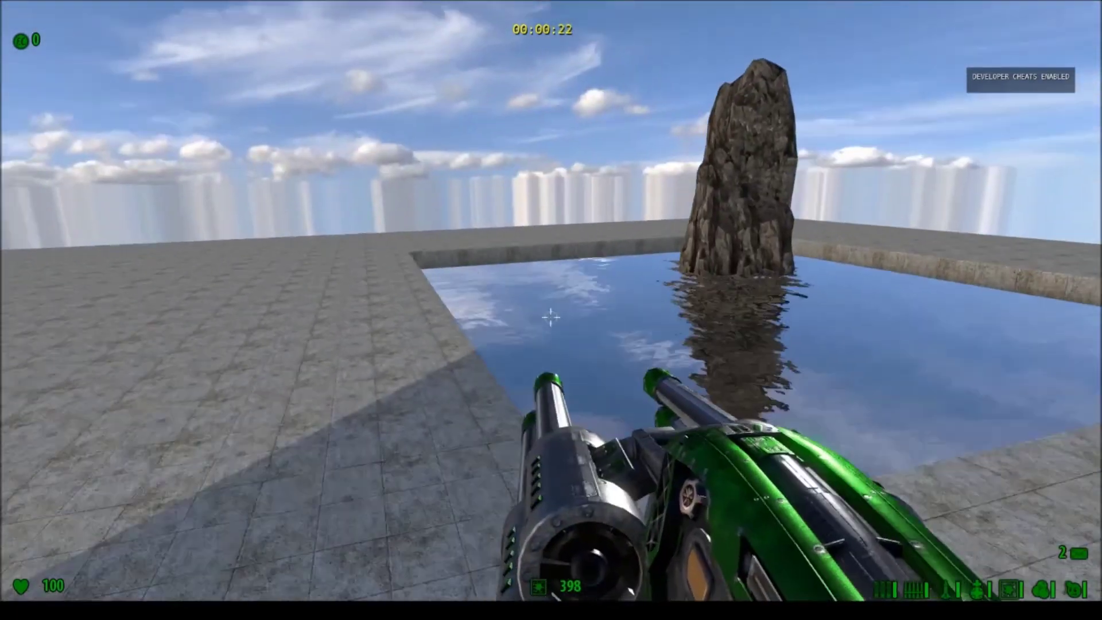
left_click(550, 316)
key("d")
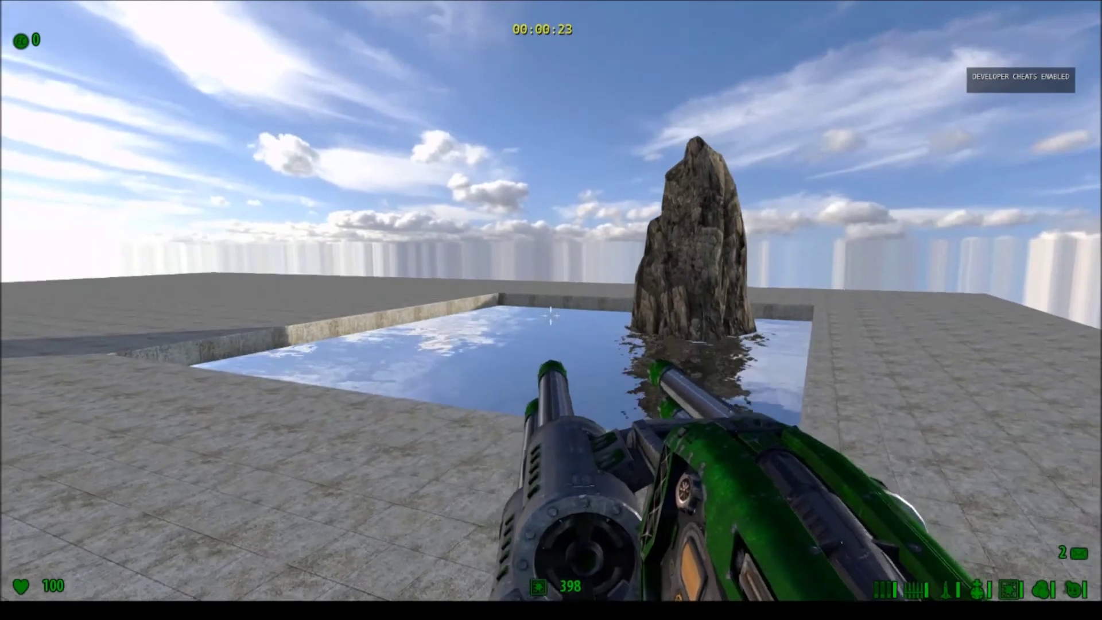
Step: Fire the cannon across the pool, back away from the edge and run forward over the water to view its surface up close
key("w")
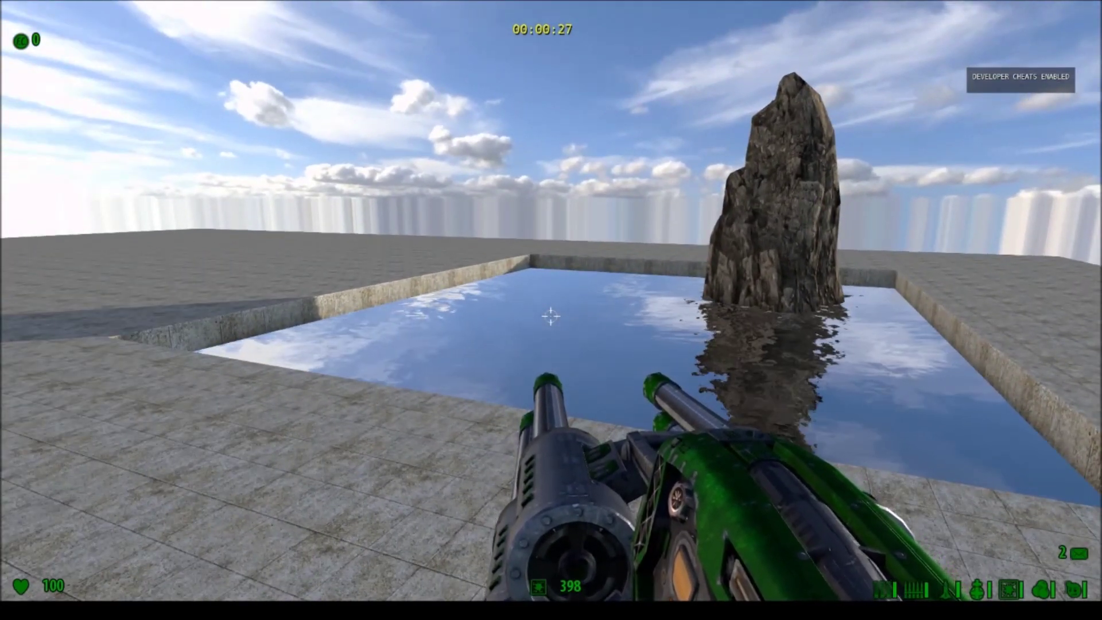
left_click(556, 313)
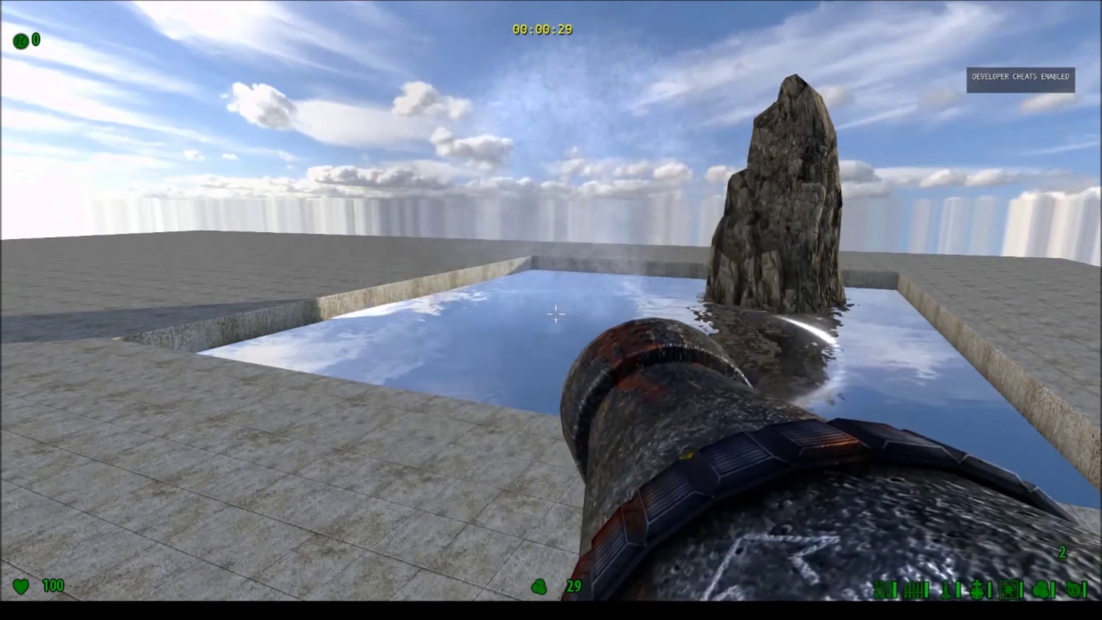
key("a")
key("s")
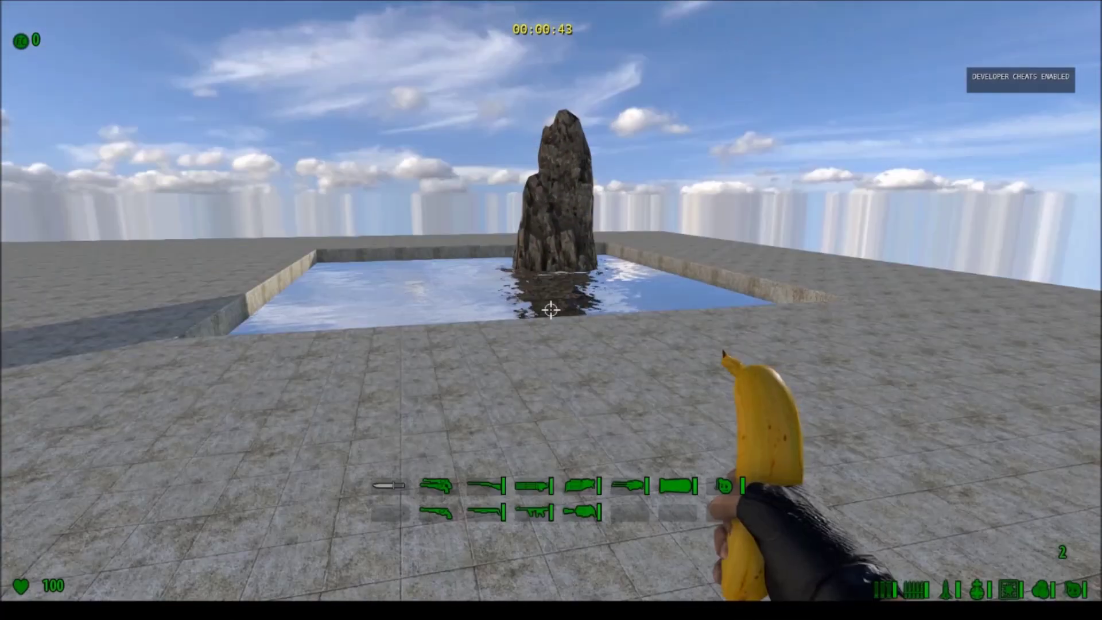
key("w")
key("w")
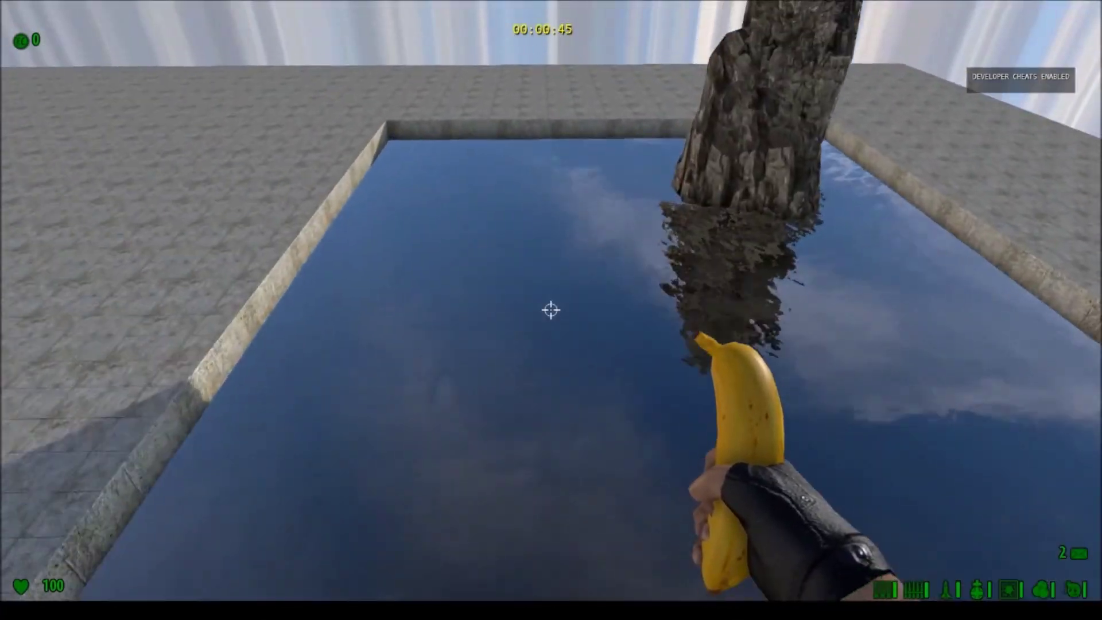